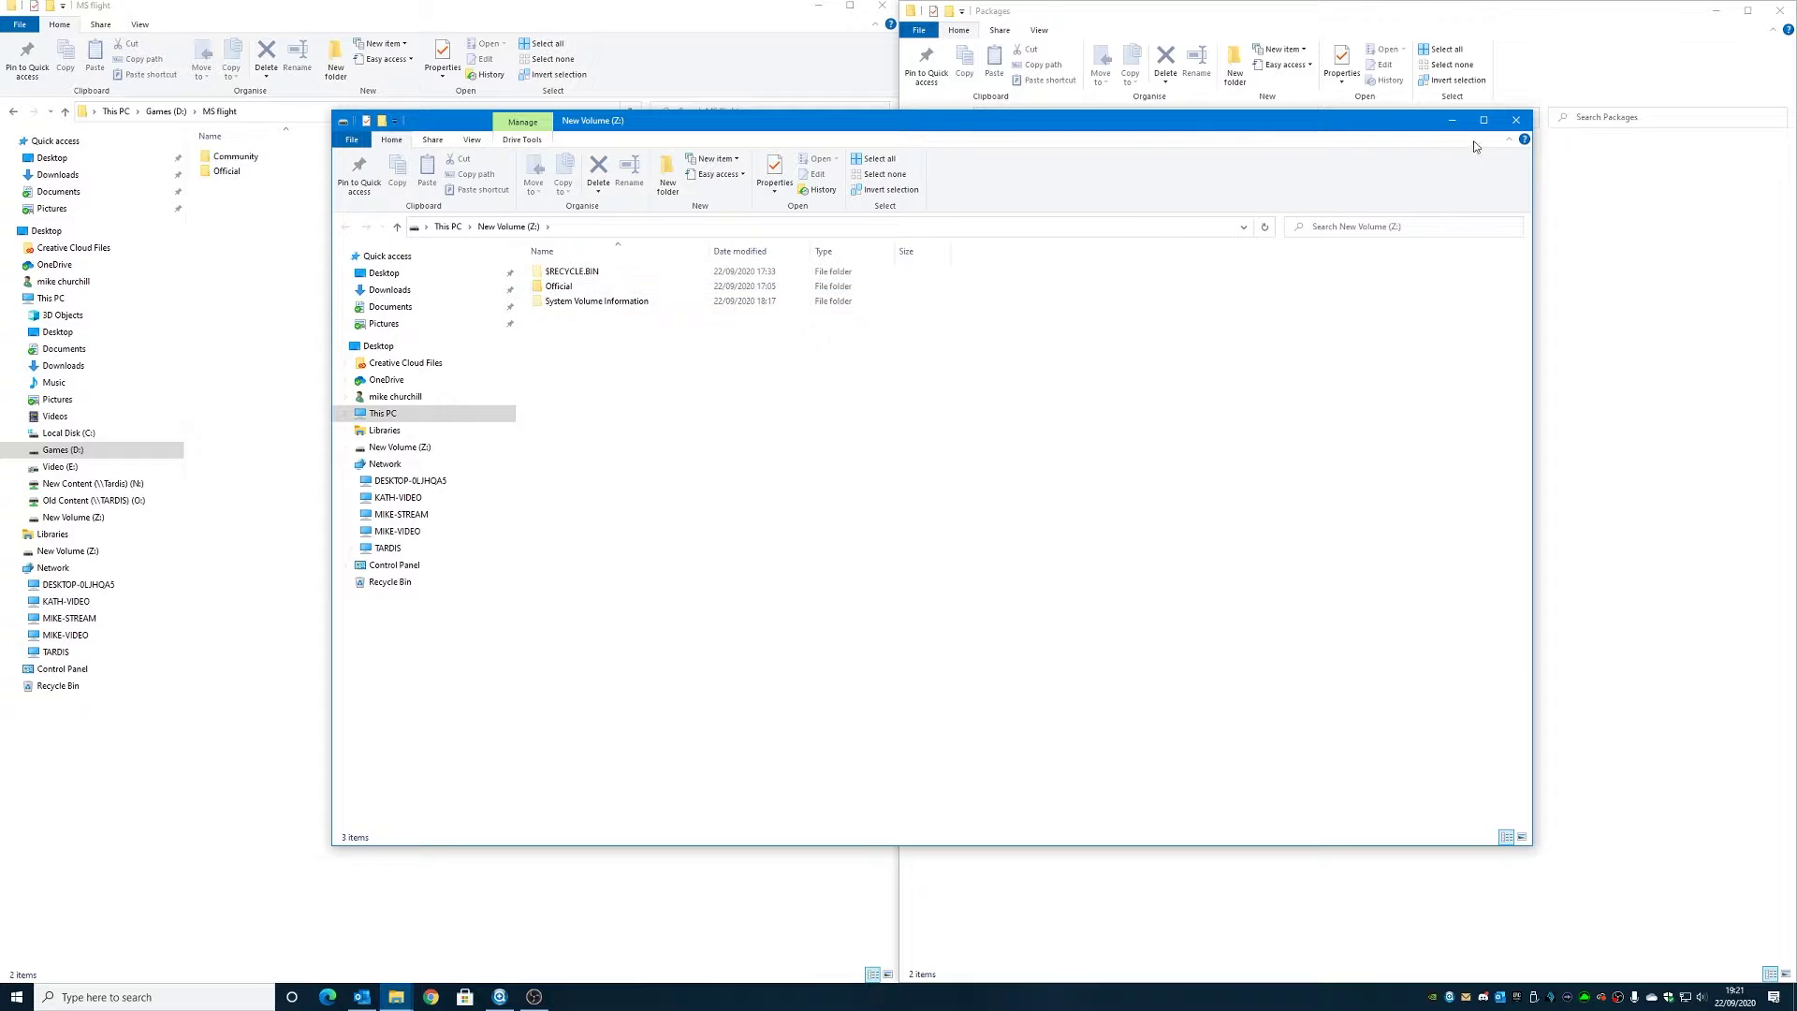
Step: Close the Z: window, dismiss OneStore's 94.2 GB properties, and maximize the D:\MS flight\Official window
{"action": "left_click", "coordinate": [1516, 121]}
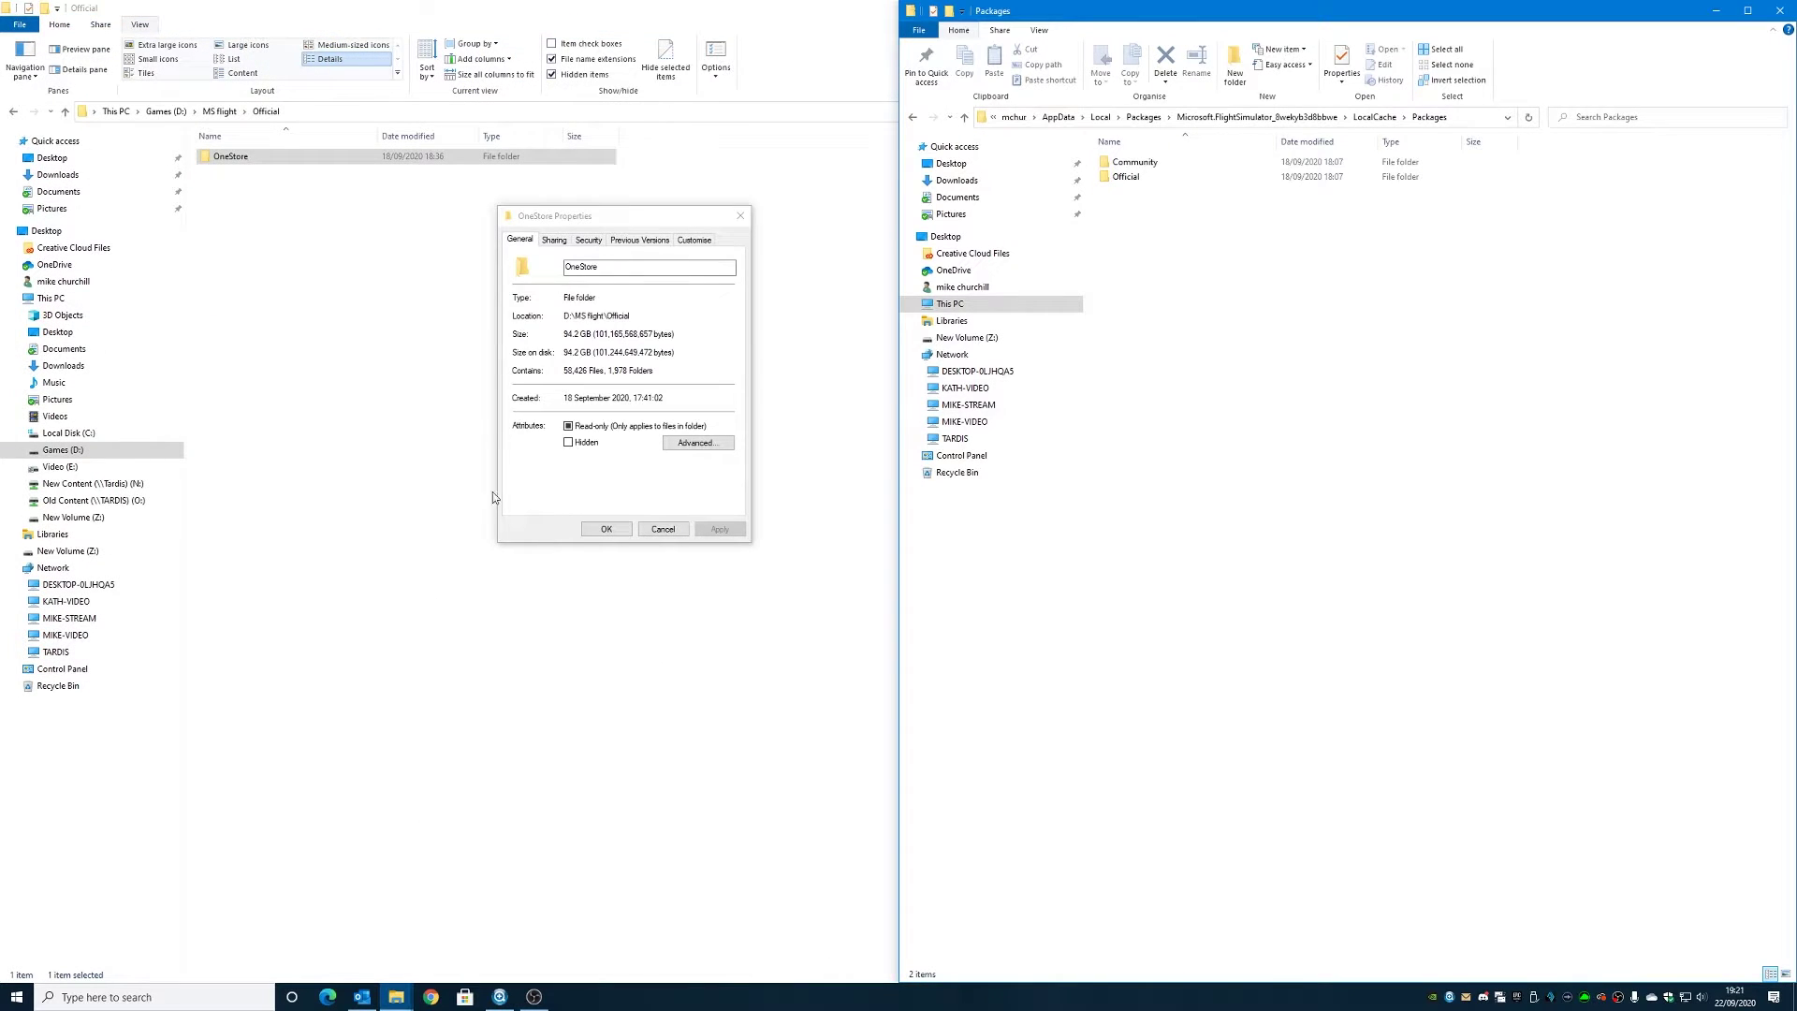
{"action": "key", "text": "Escape"}
{"action": "double_click", "coordinate": [840, 11]}
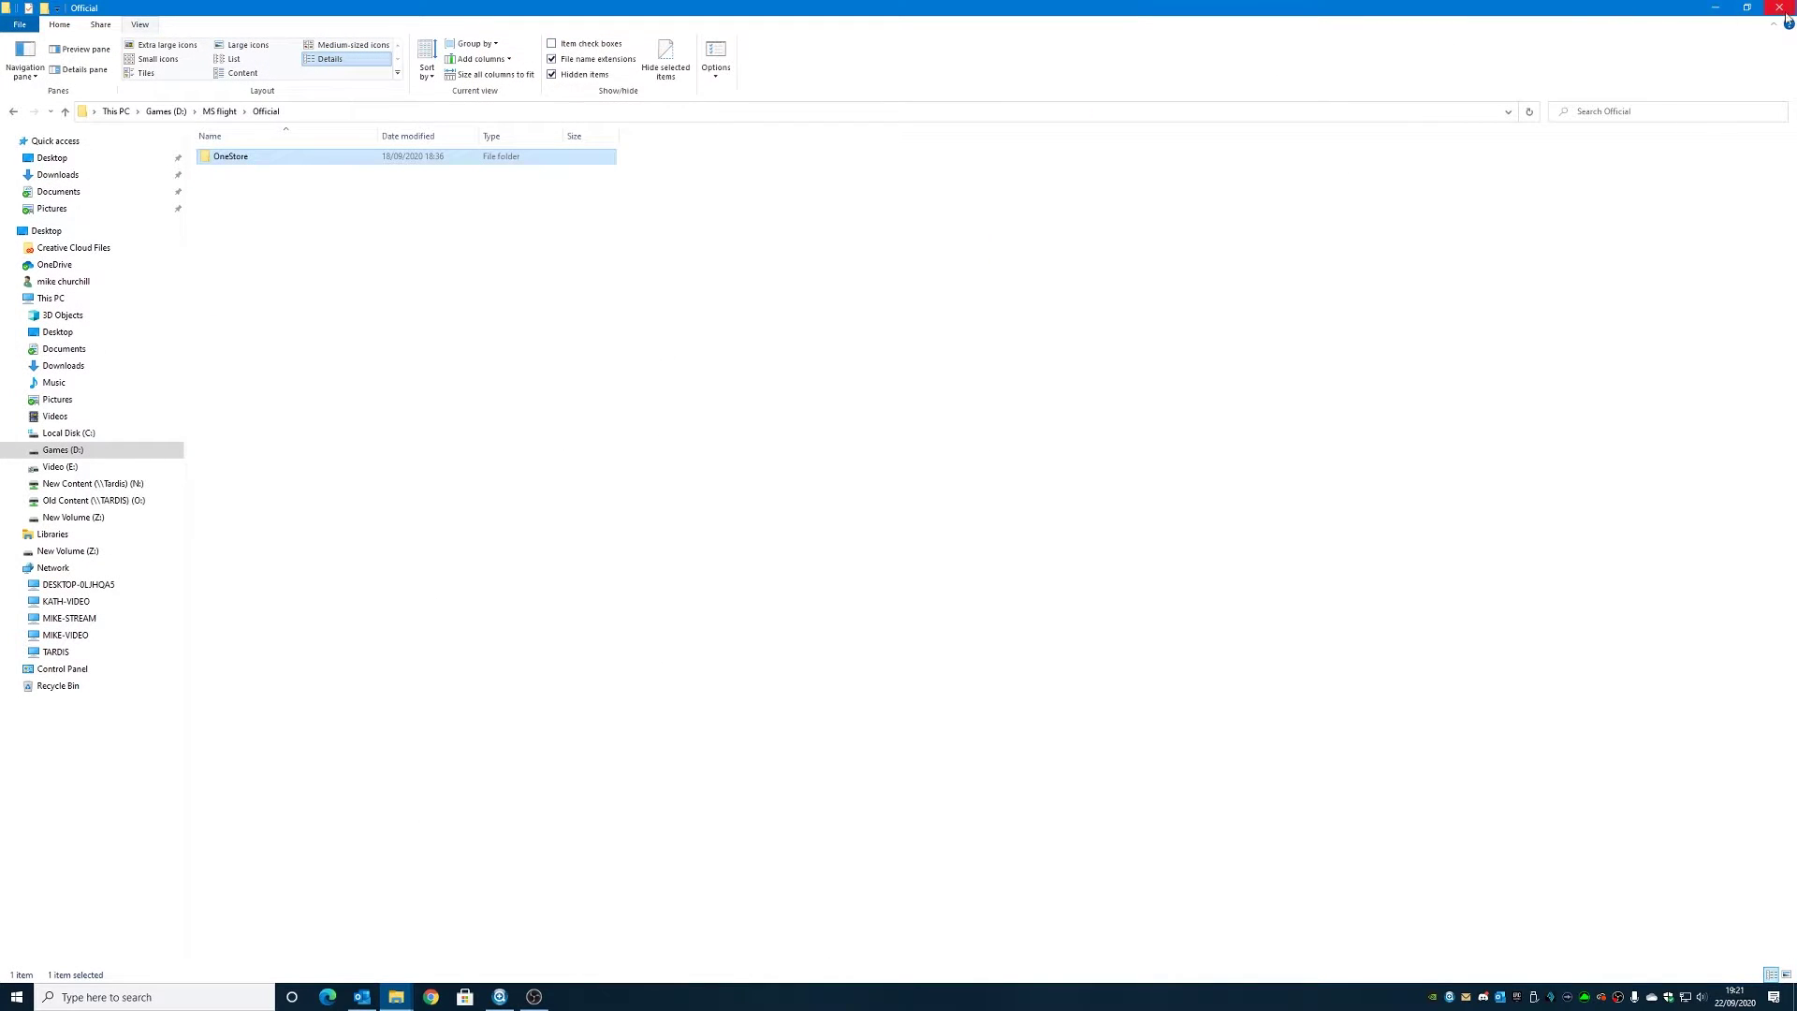
Step: Close the Official window and open Local Disk (C:) in a new File Explorer window
{"action": "left_click", "coordinate": [1780, 9]}
{"action": "right_click", "coordinate": [396, 997]}
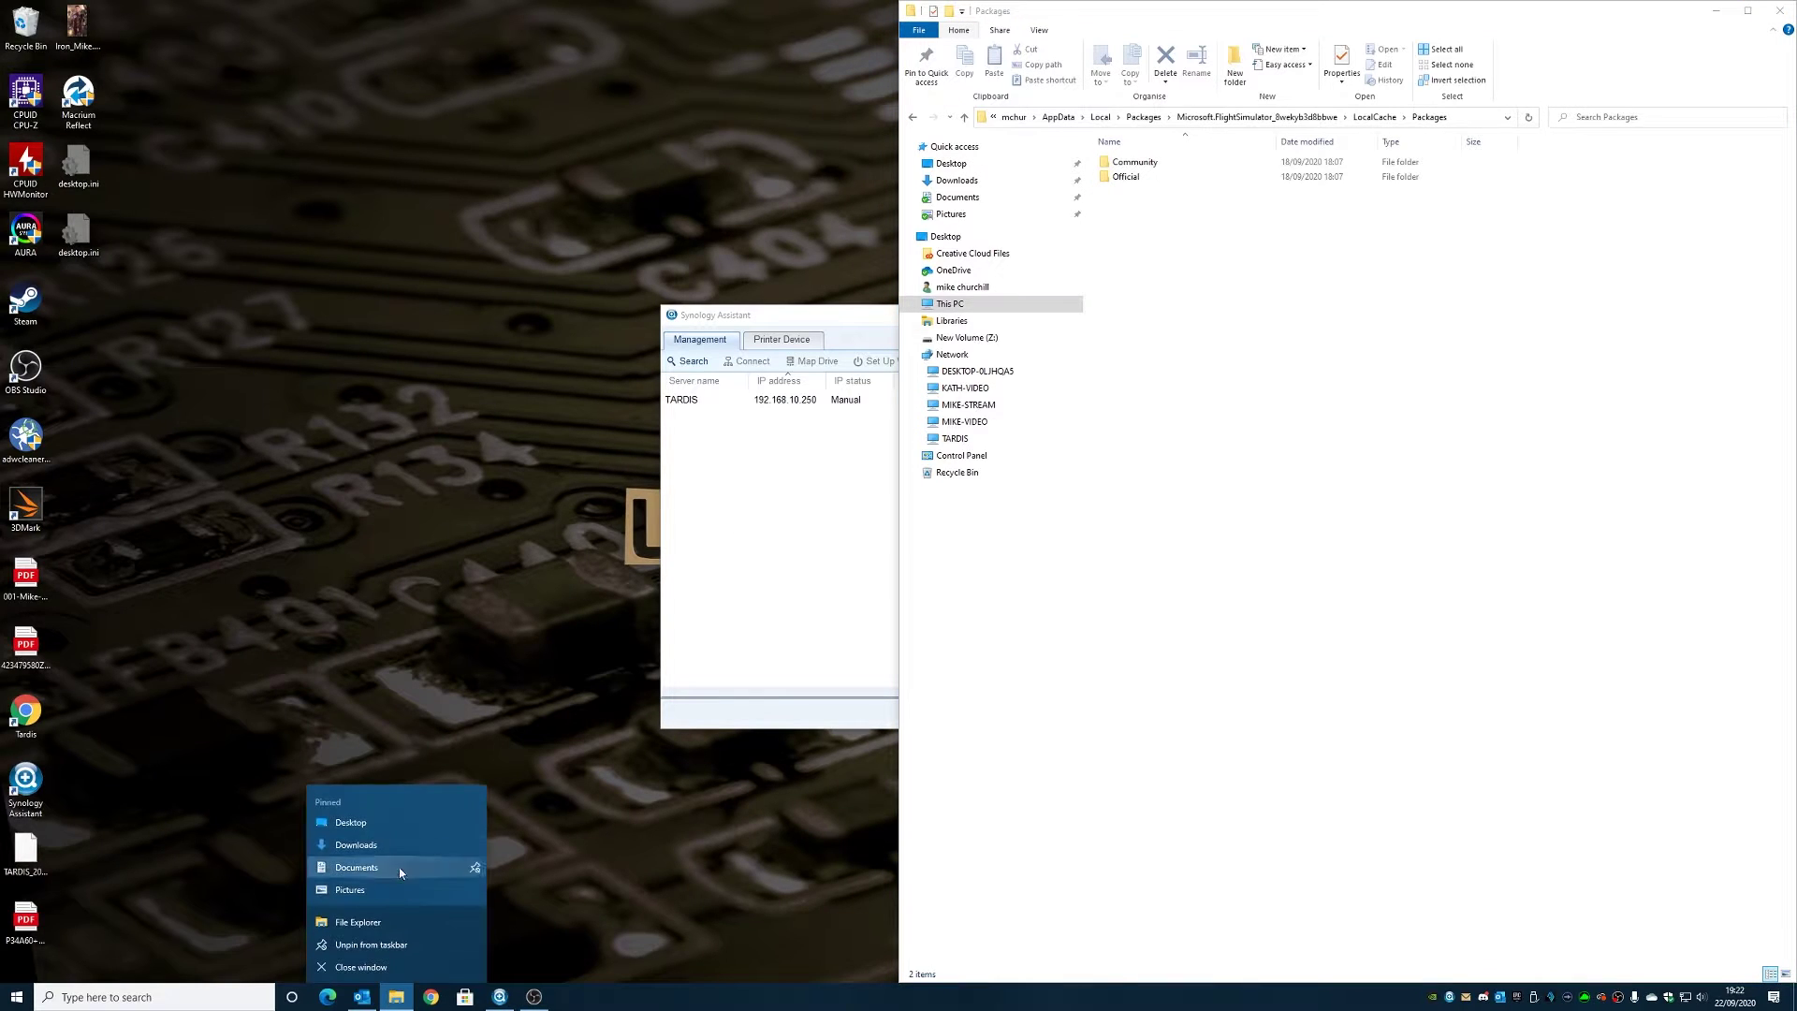
{"action": "left_click", "coordinate": [358, 924]}
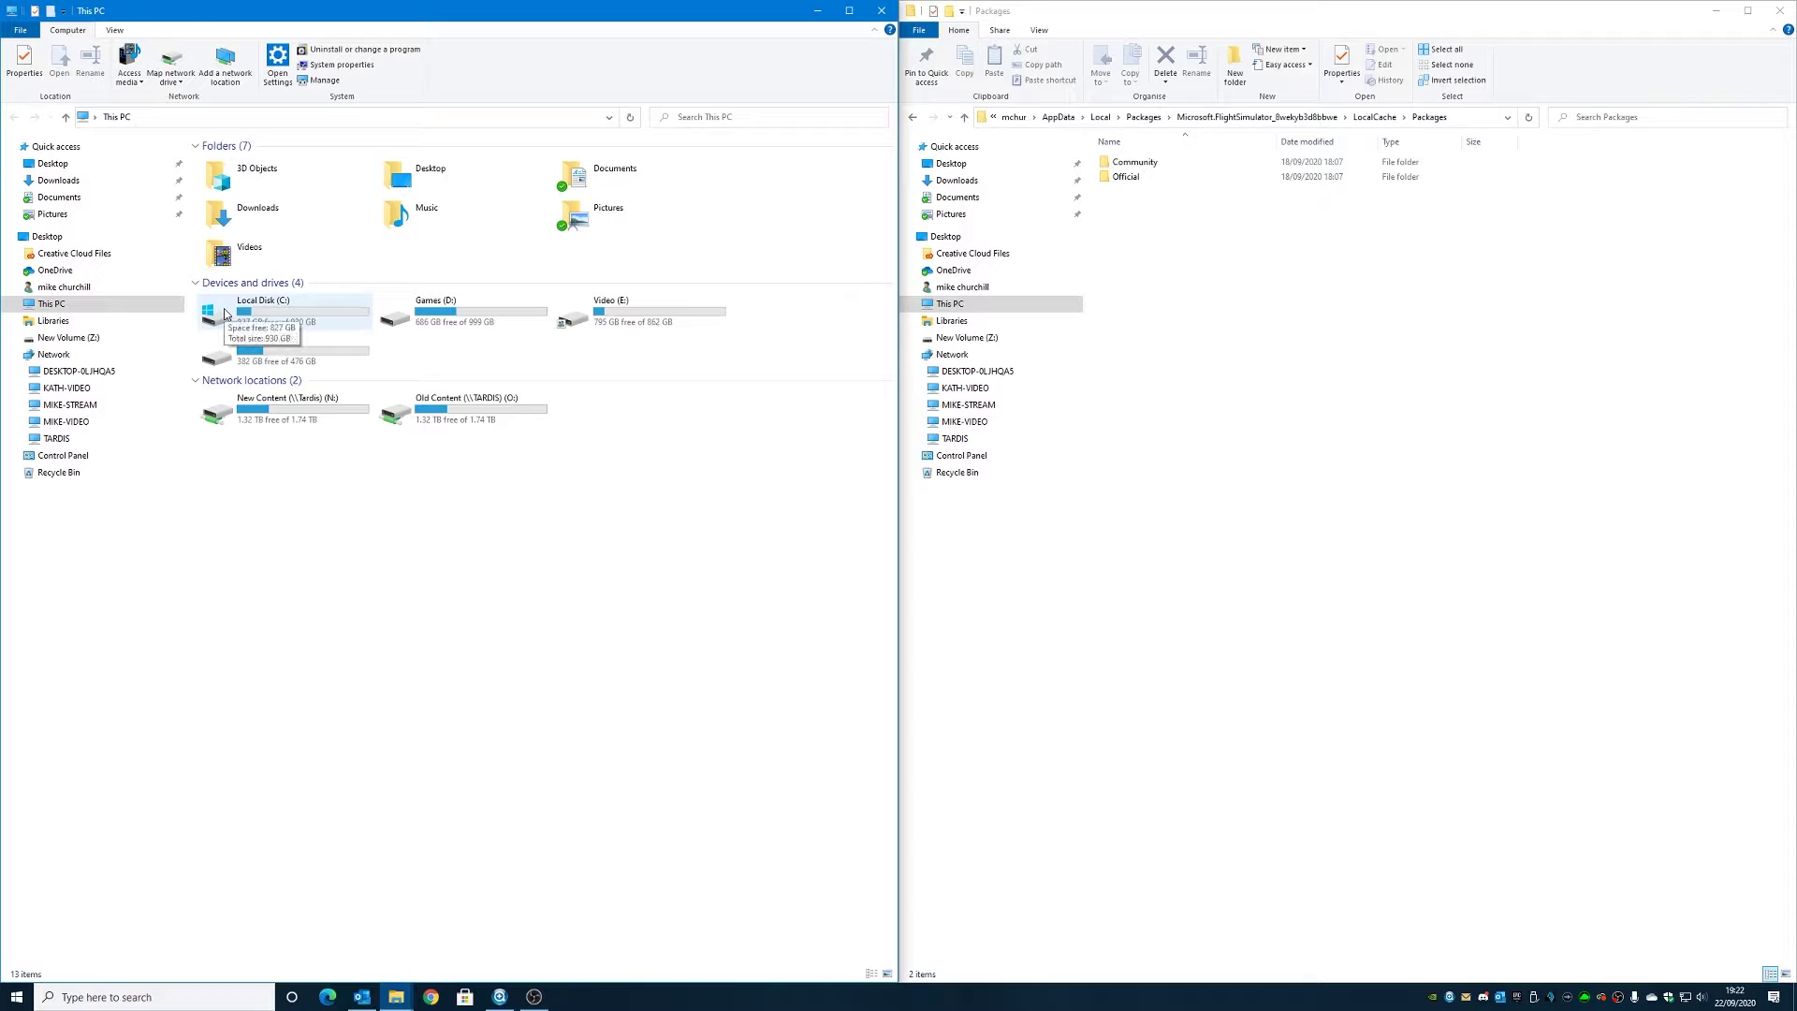
{"action": "left_click", "coordinate": [224, 313]}
{"action": "double_click", "coordinate": [224, 313]}
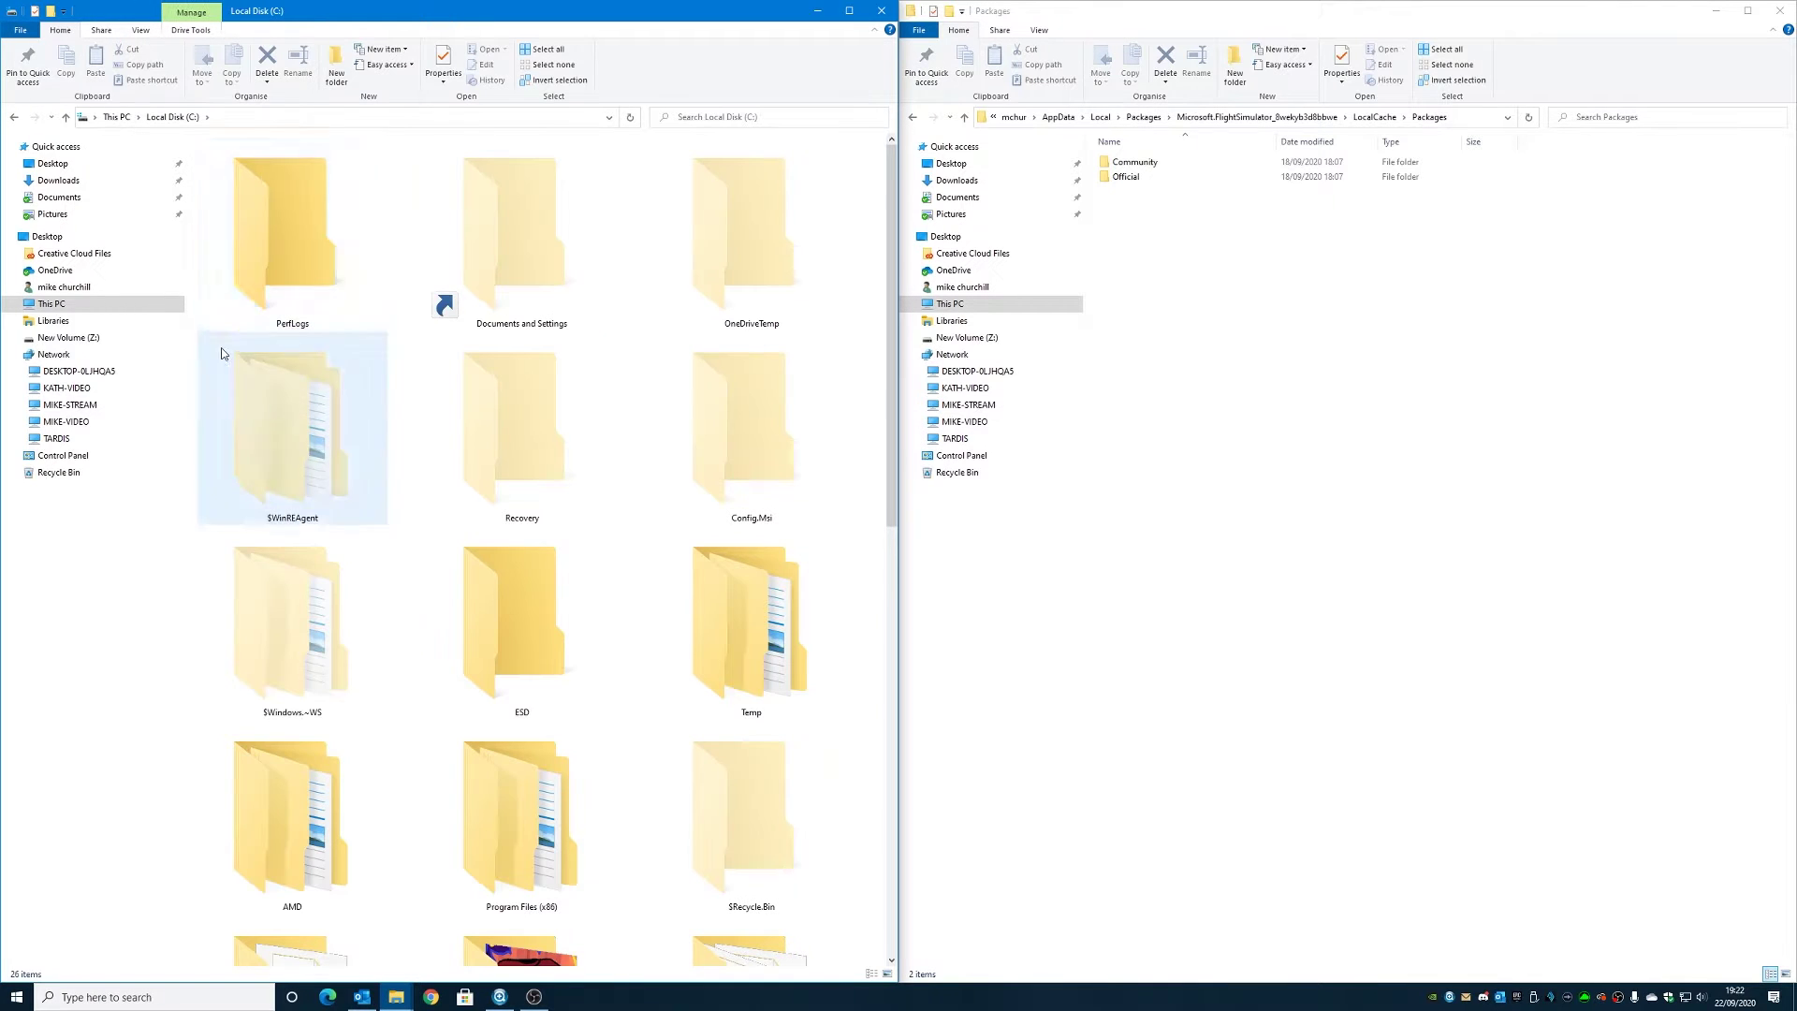
Step: Show hidden items and open the Users folder on C:
{"action": "left_click", "coordinate": [141, 31]}
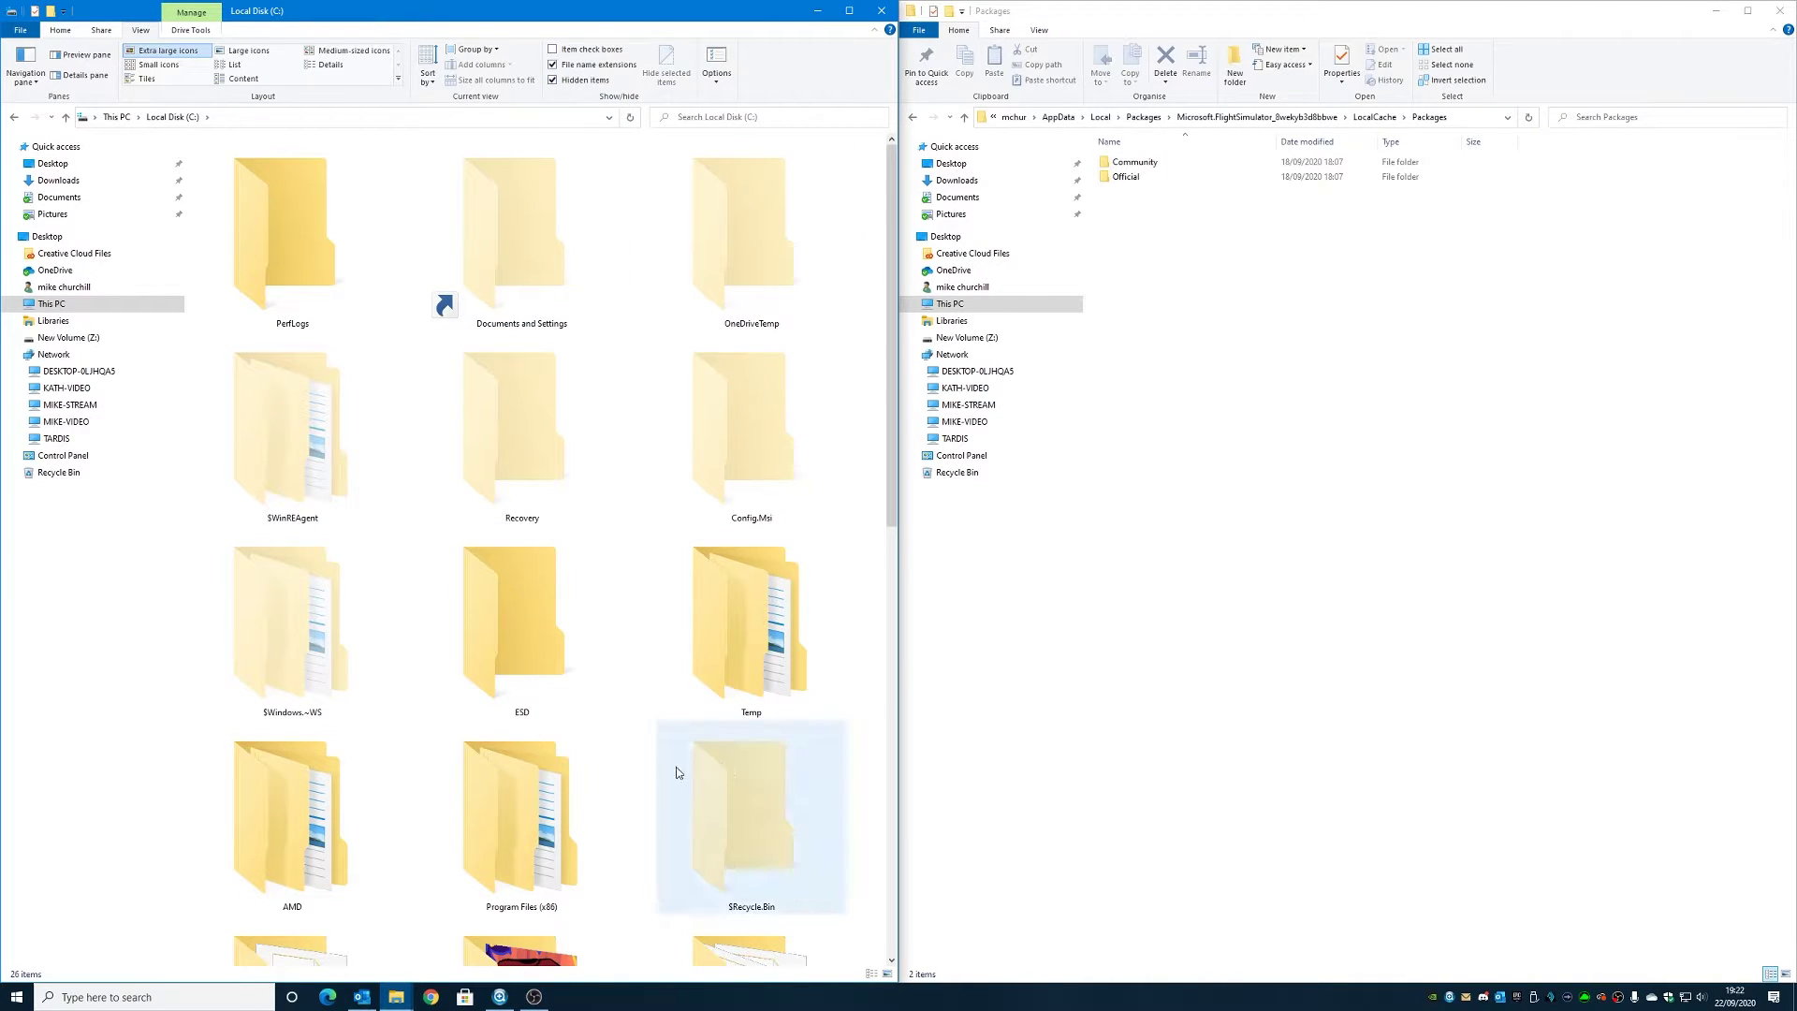
{"action": "scroll", "coordinate": [672, 769], "scroll_direction": "down", "scroll_amount": 8}
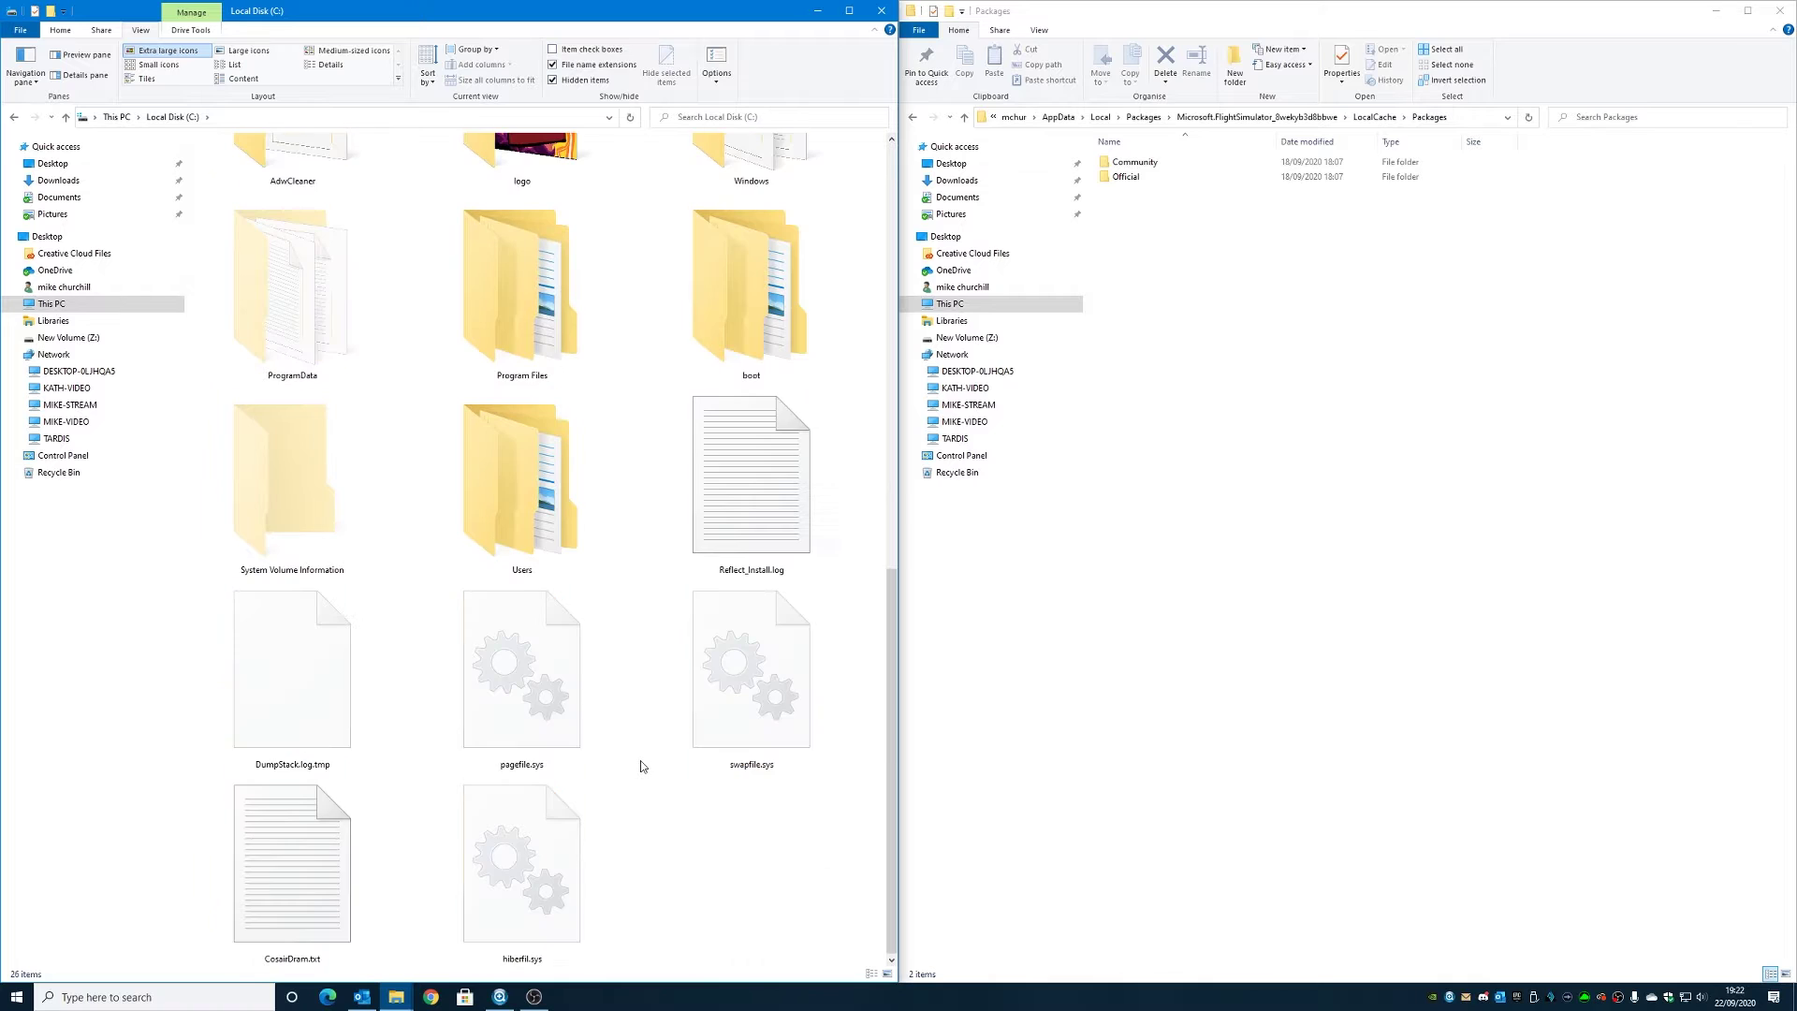
{"action": "double_click", "coordinate": [518, 487]}
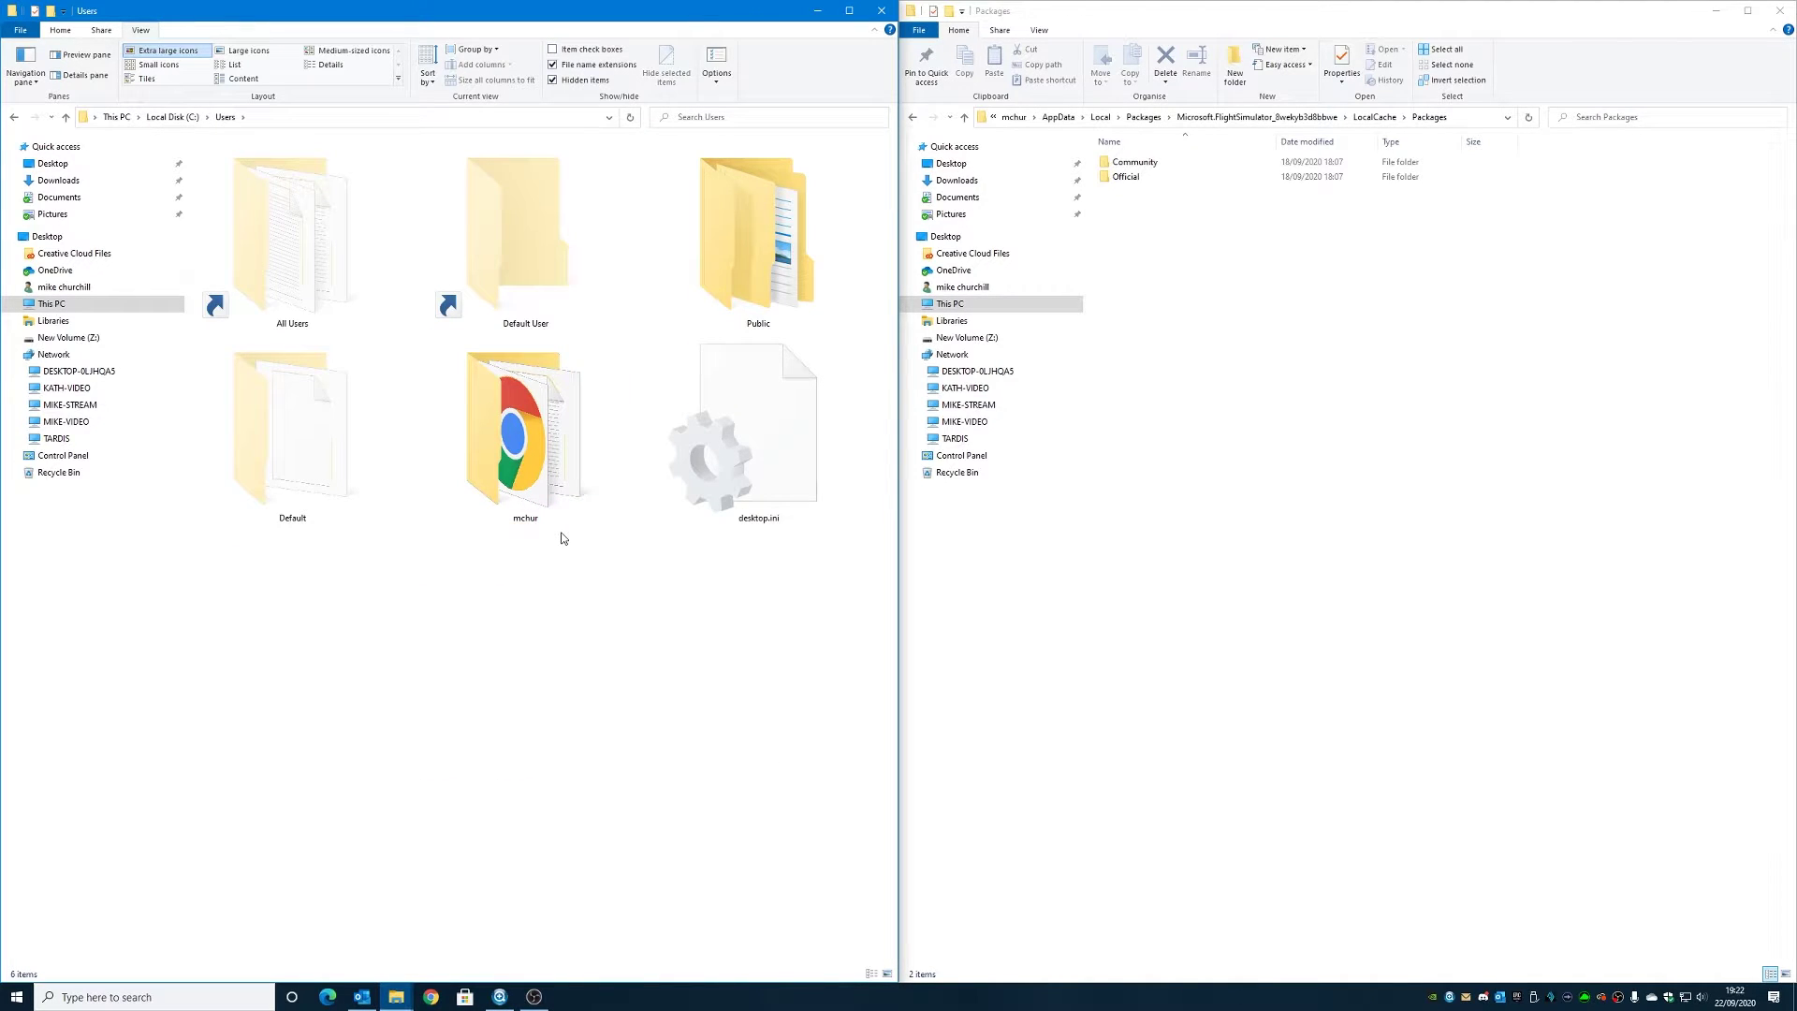
Step: Go from the user's folder through AppData\Local\Packages to Microsoft.FlightSimulator_8wekyb3d8bbwe
{"action": "double_click", "coordinate": [527, 473]}
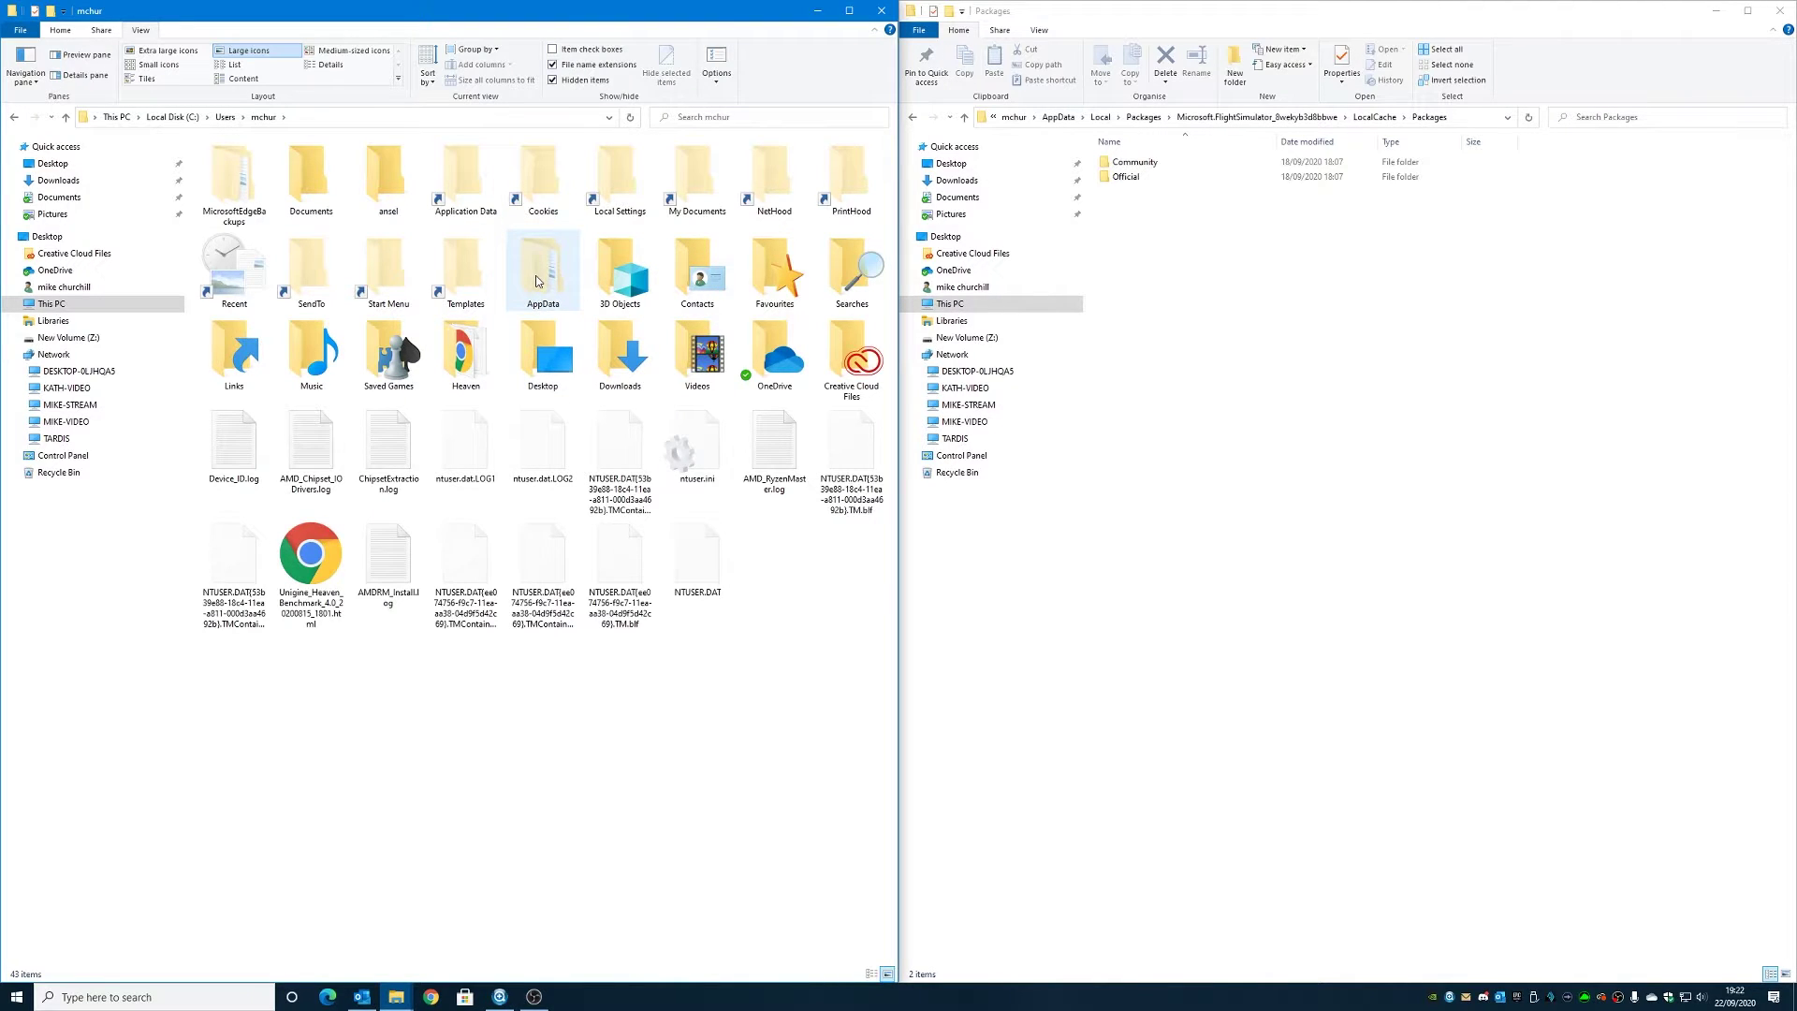
{"action": "double_click", "coordinate": [536, 281]}
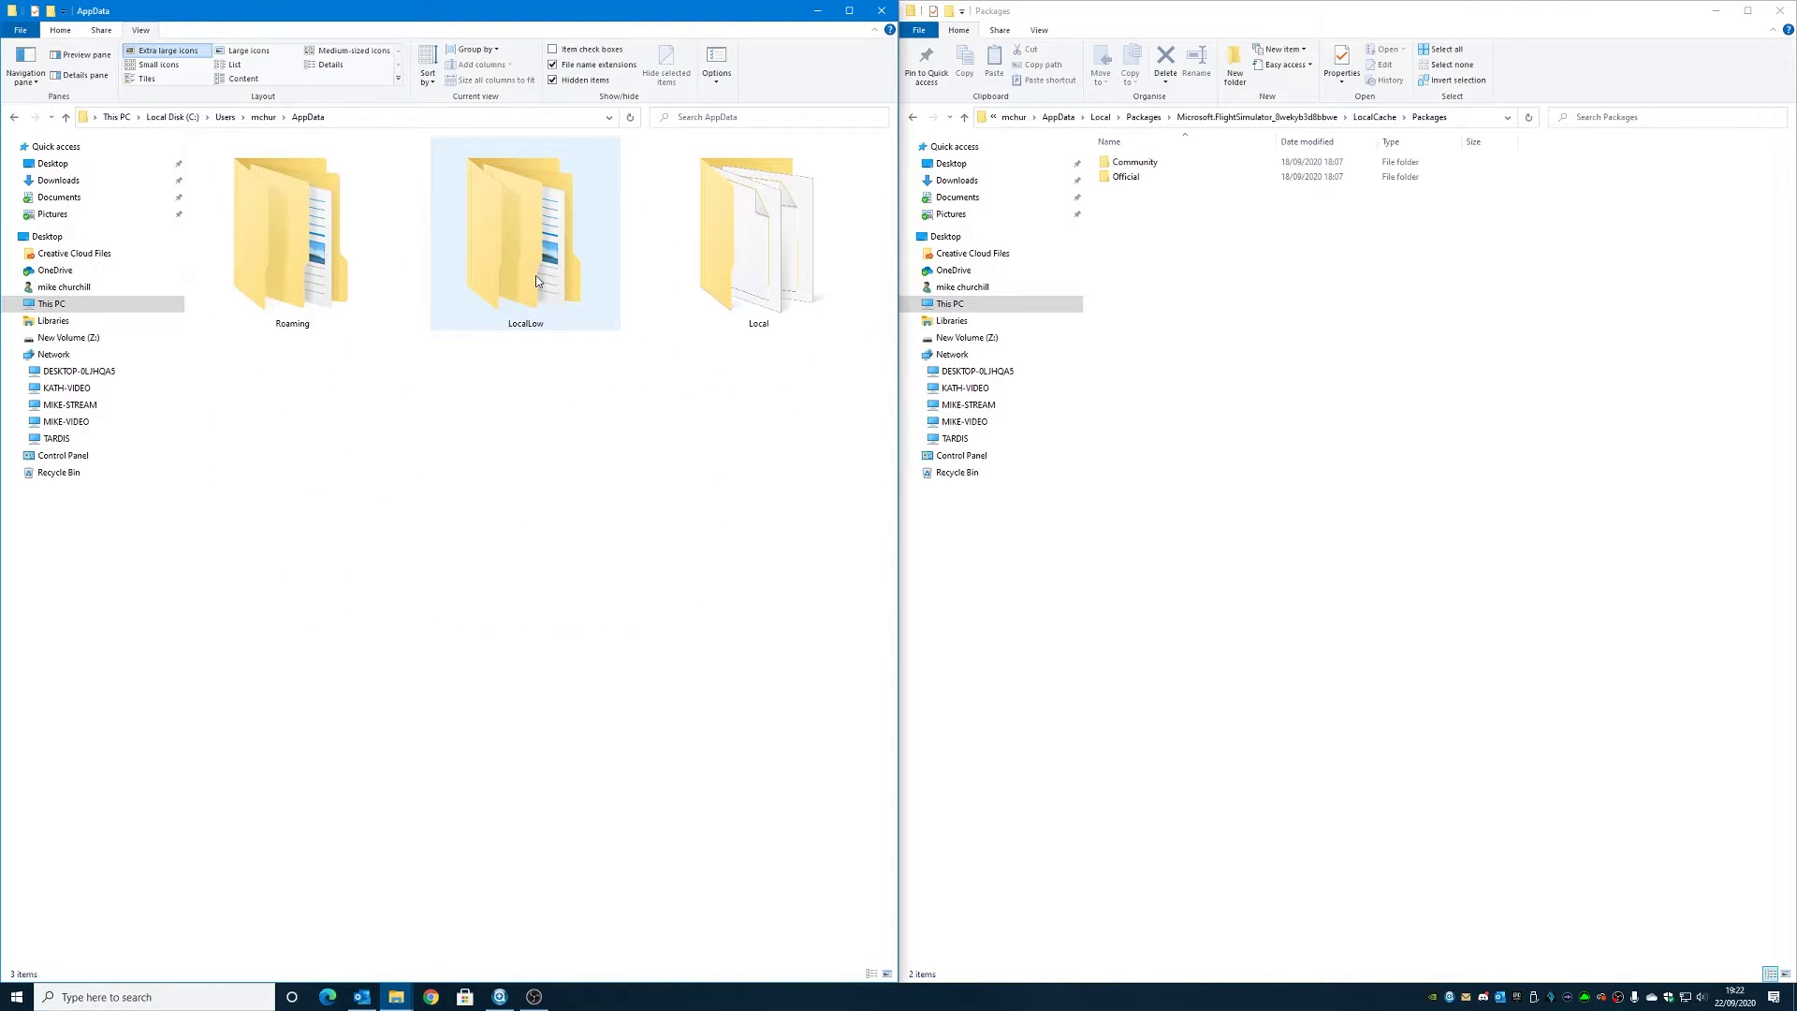
{"action": "double_click", "coordinate": [749, 265]}
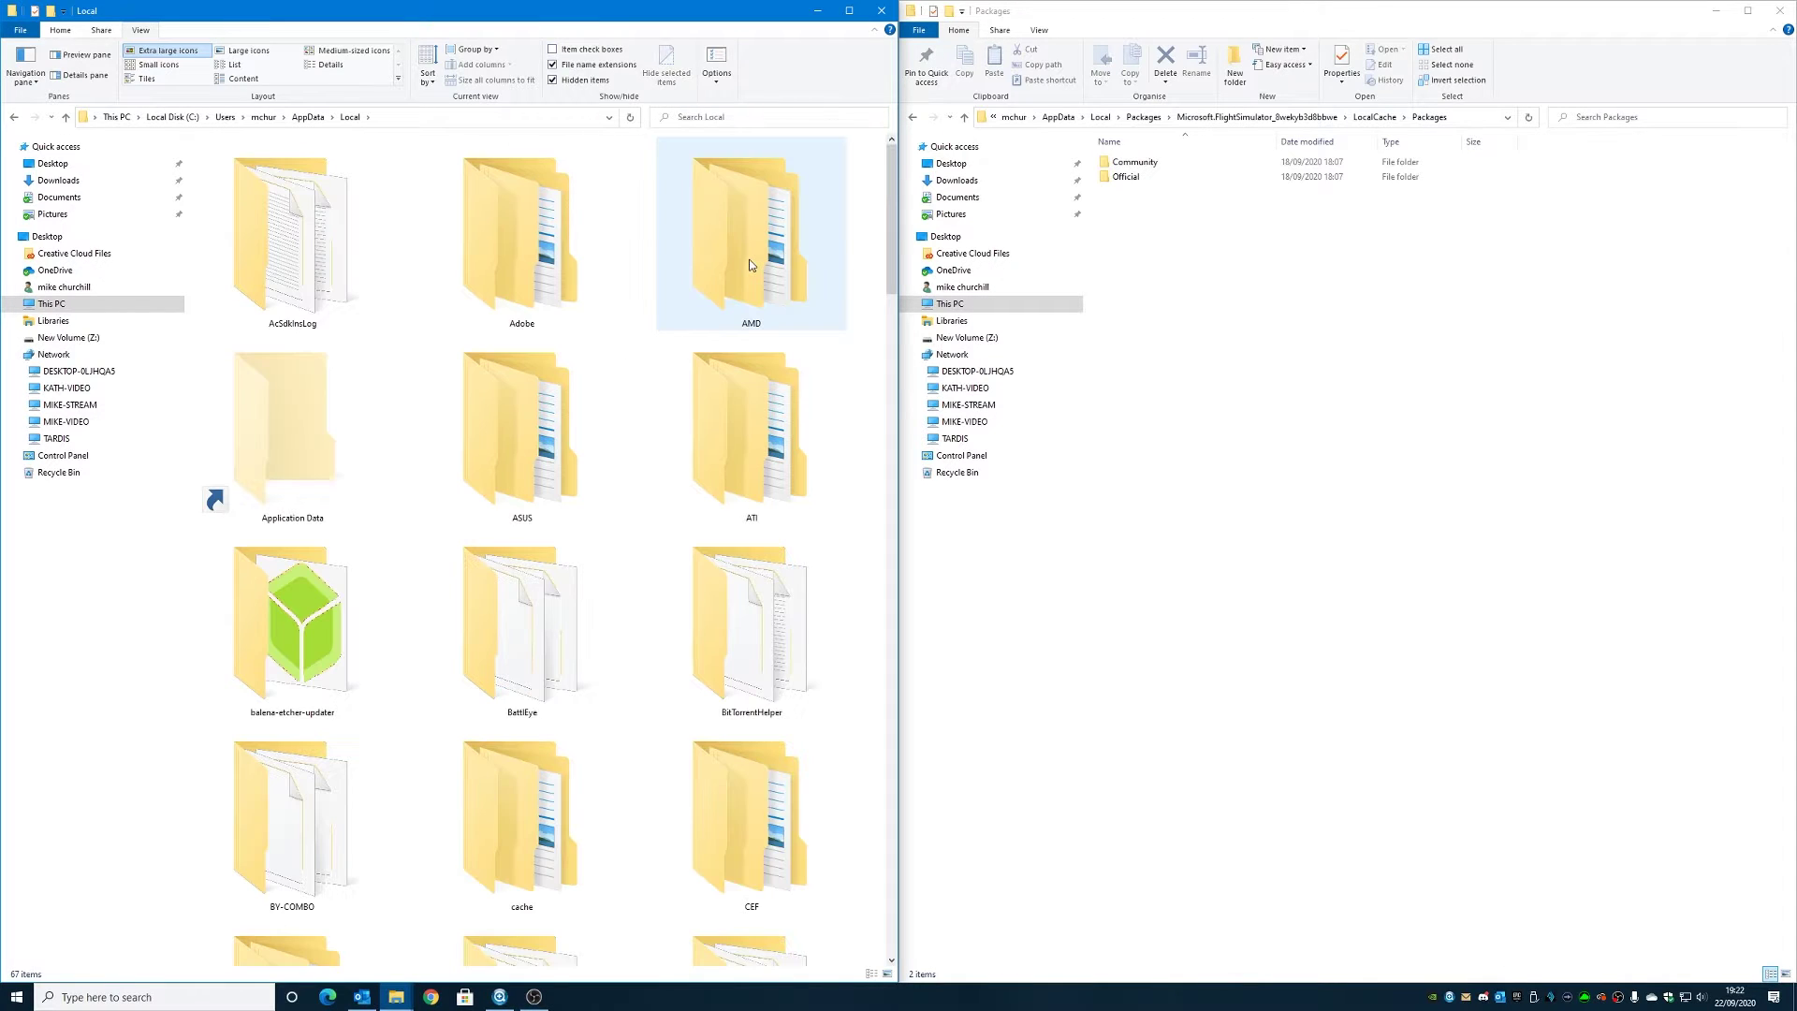
{"action": "scroll", "coordinate": [662, 604], "scroll_direction": "down", "scroll_amount": 15}
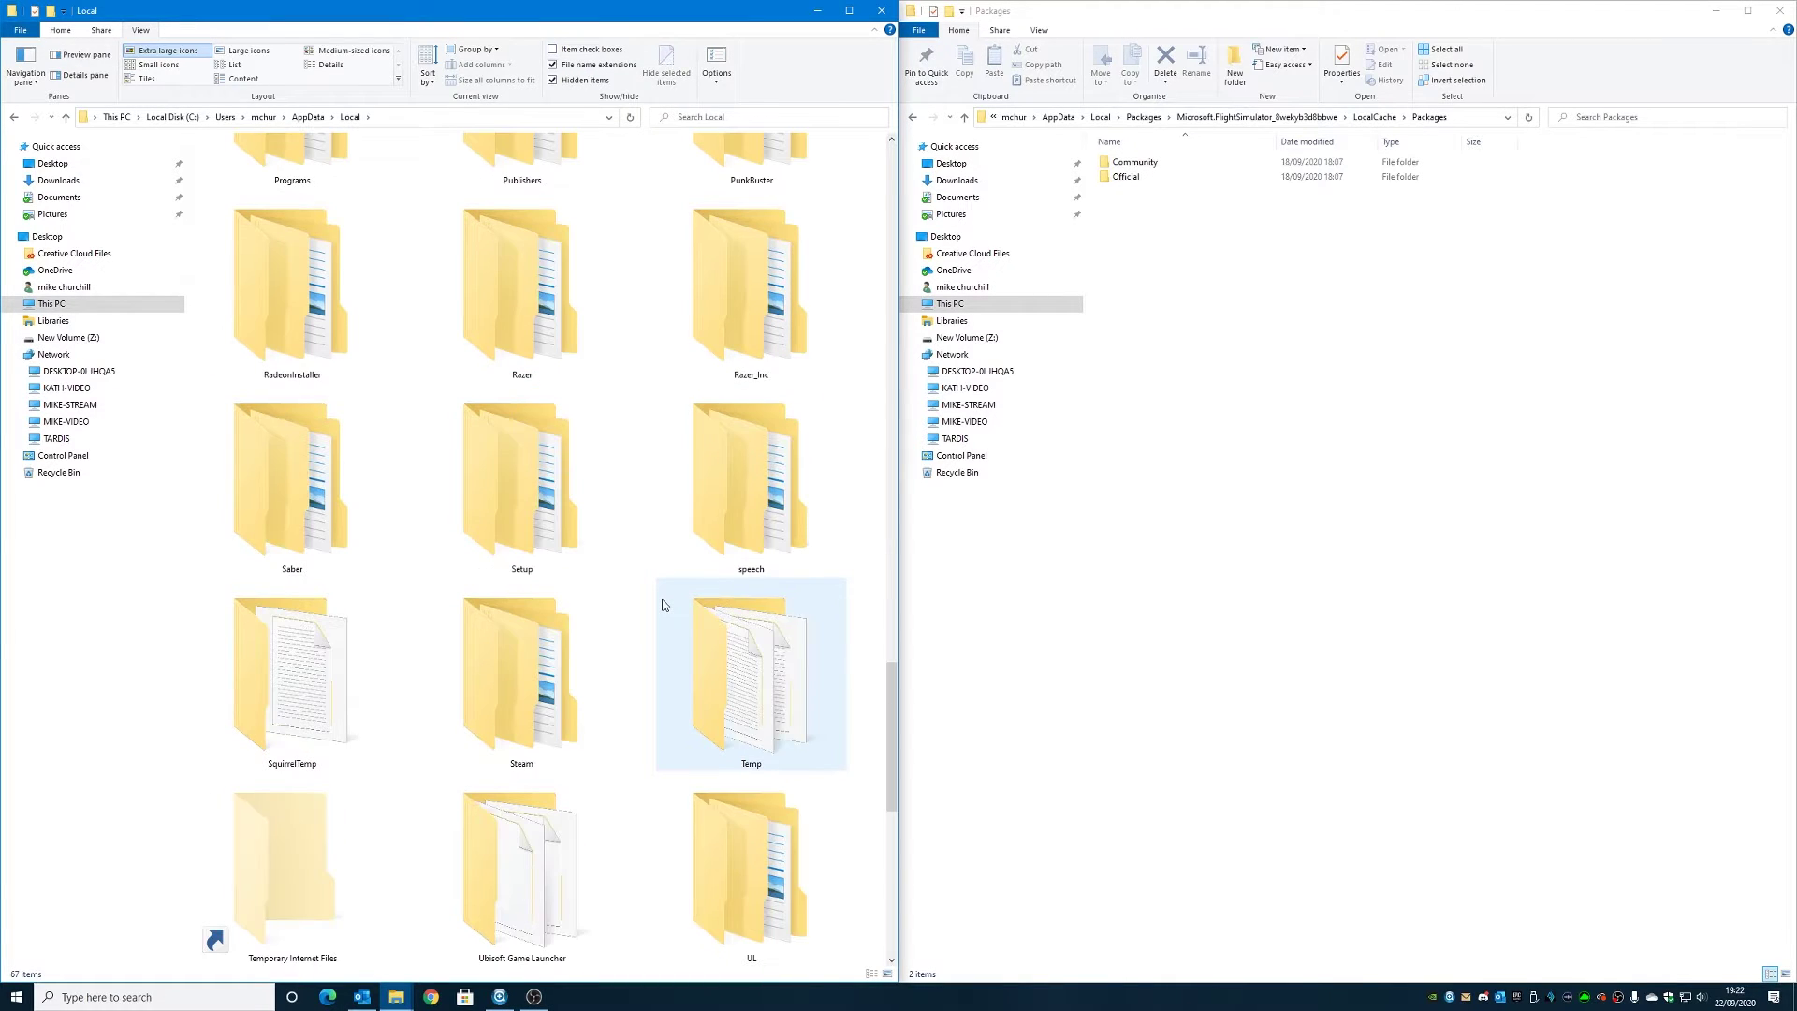
{"action": "scroll", "coordinate": [604, 559], "scroll_direction": "up", "scroll_amount": 5}
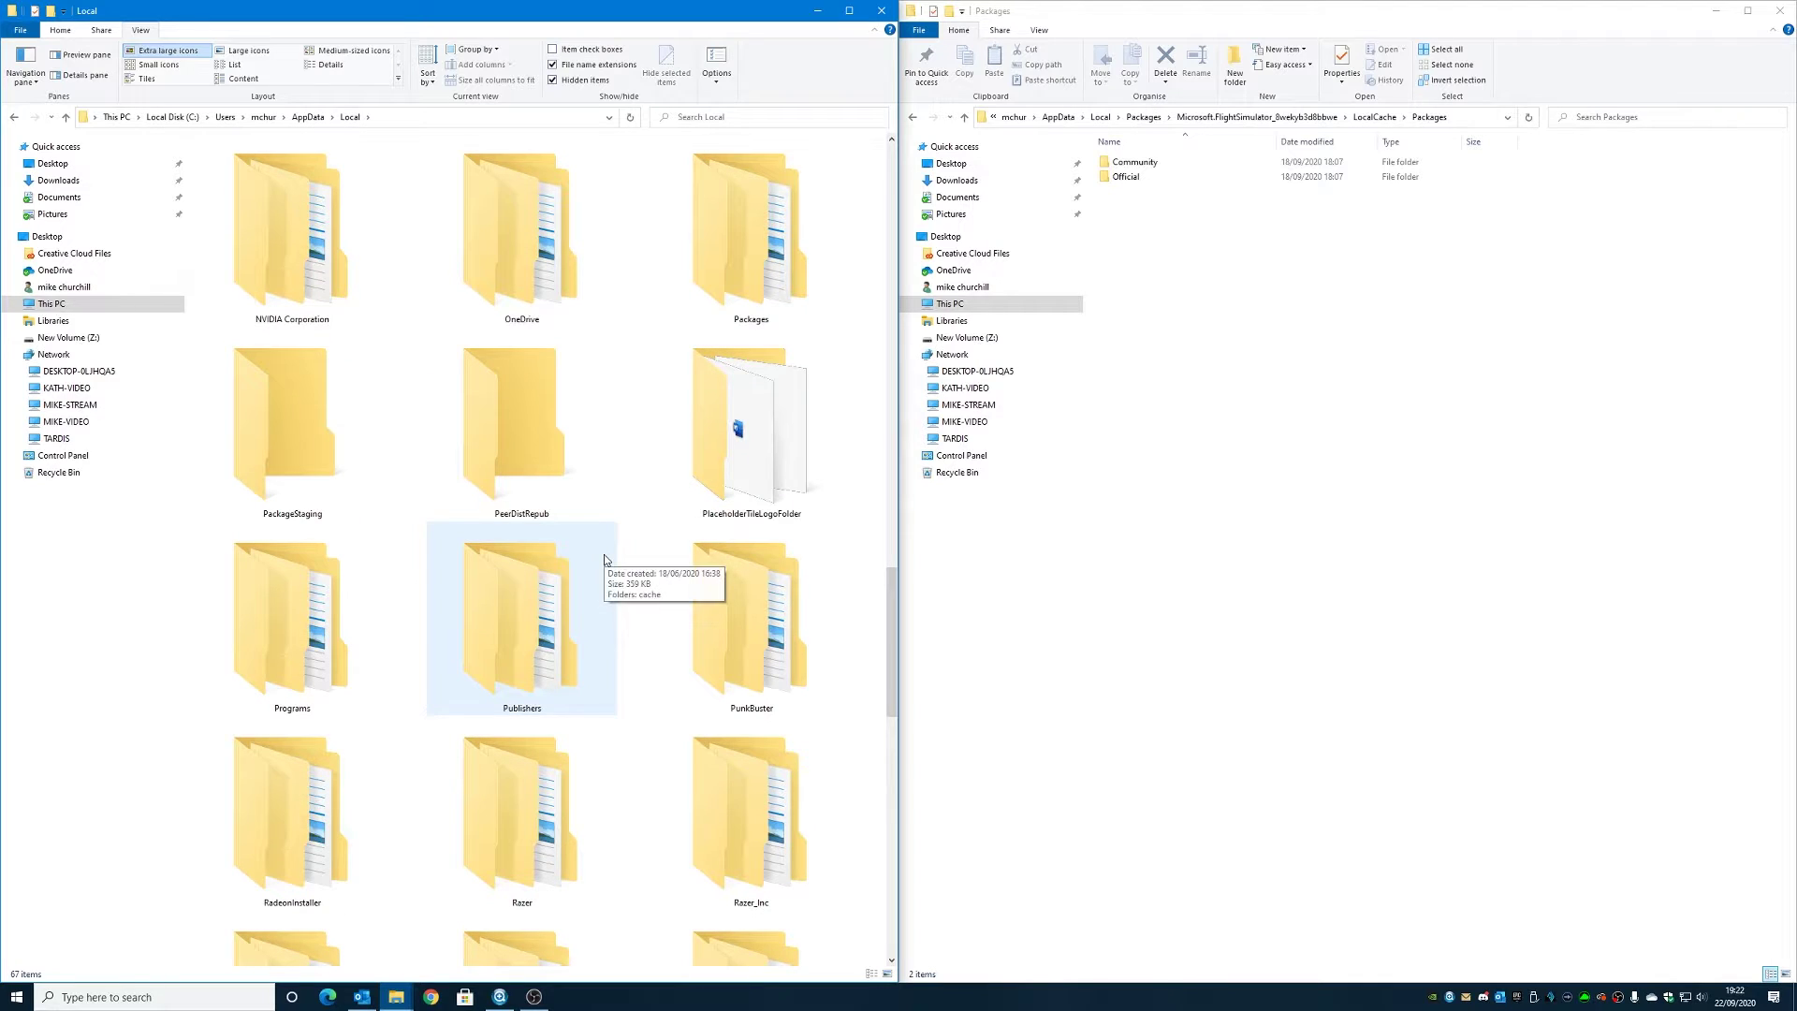
{"action": "double_click", "coordinate": [741, 243]}
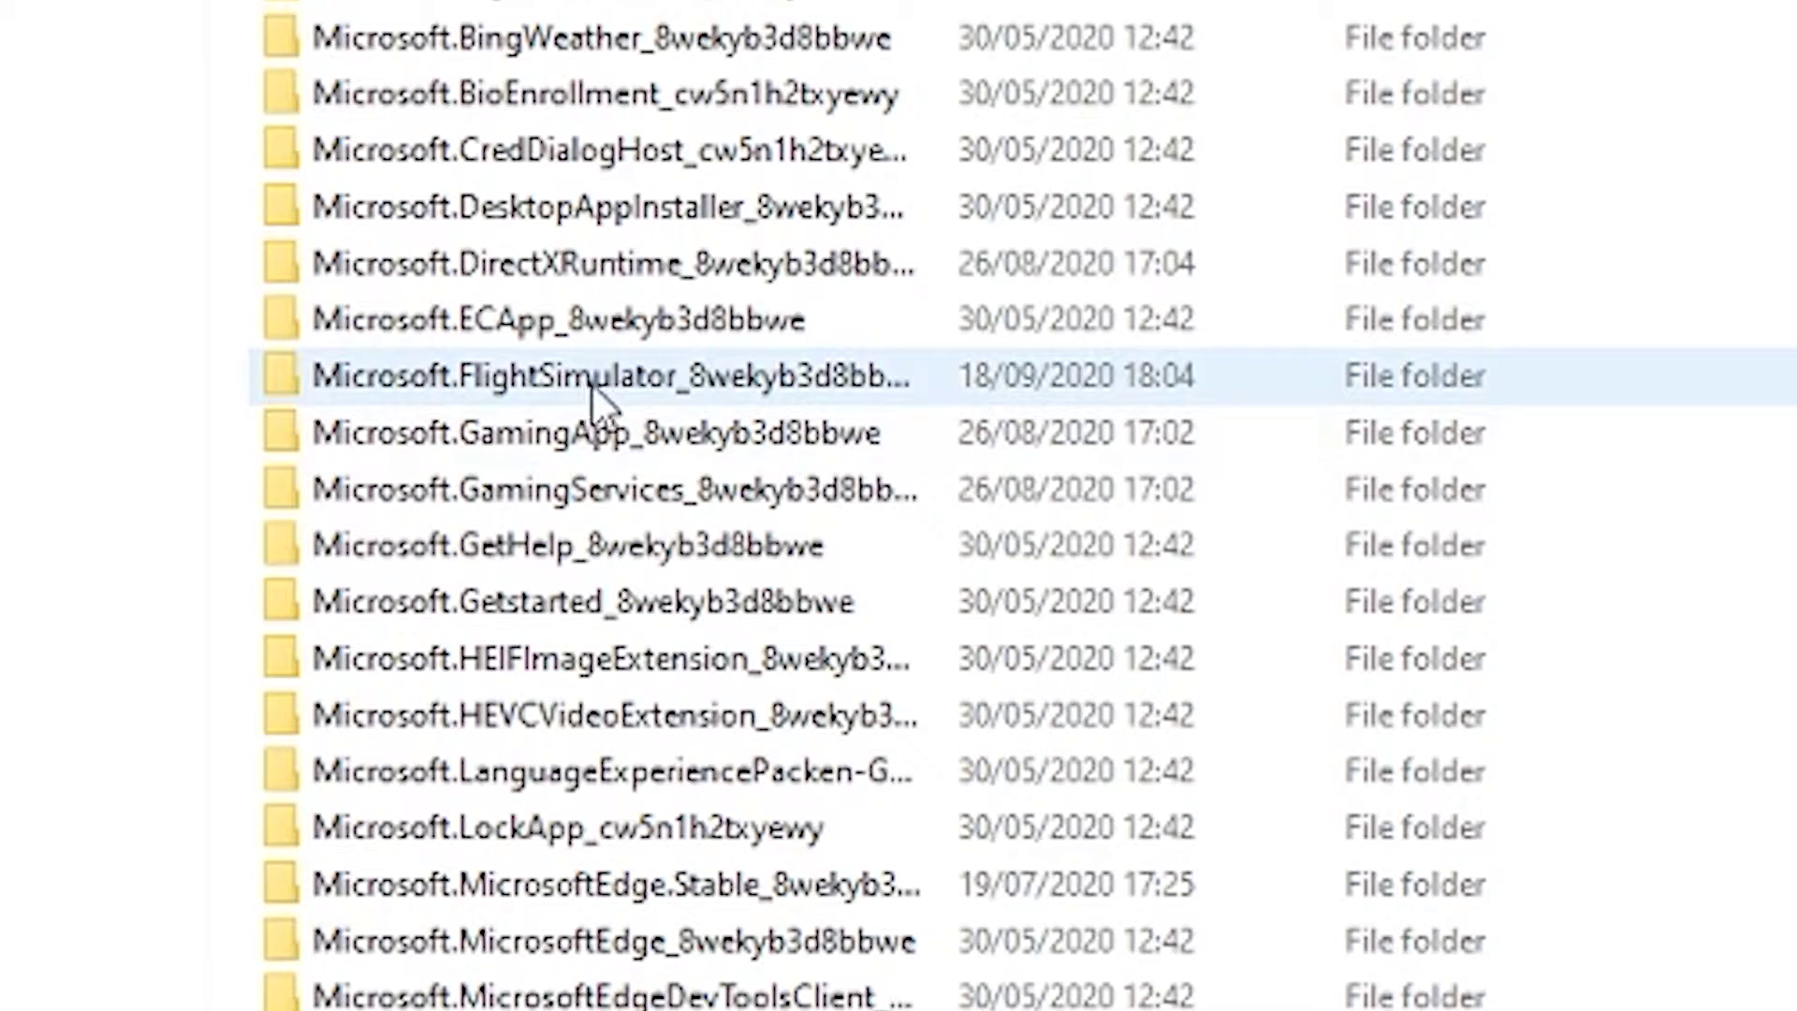
{"action": "mouse_move", "coordinate": [685, 398]}
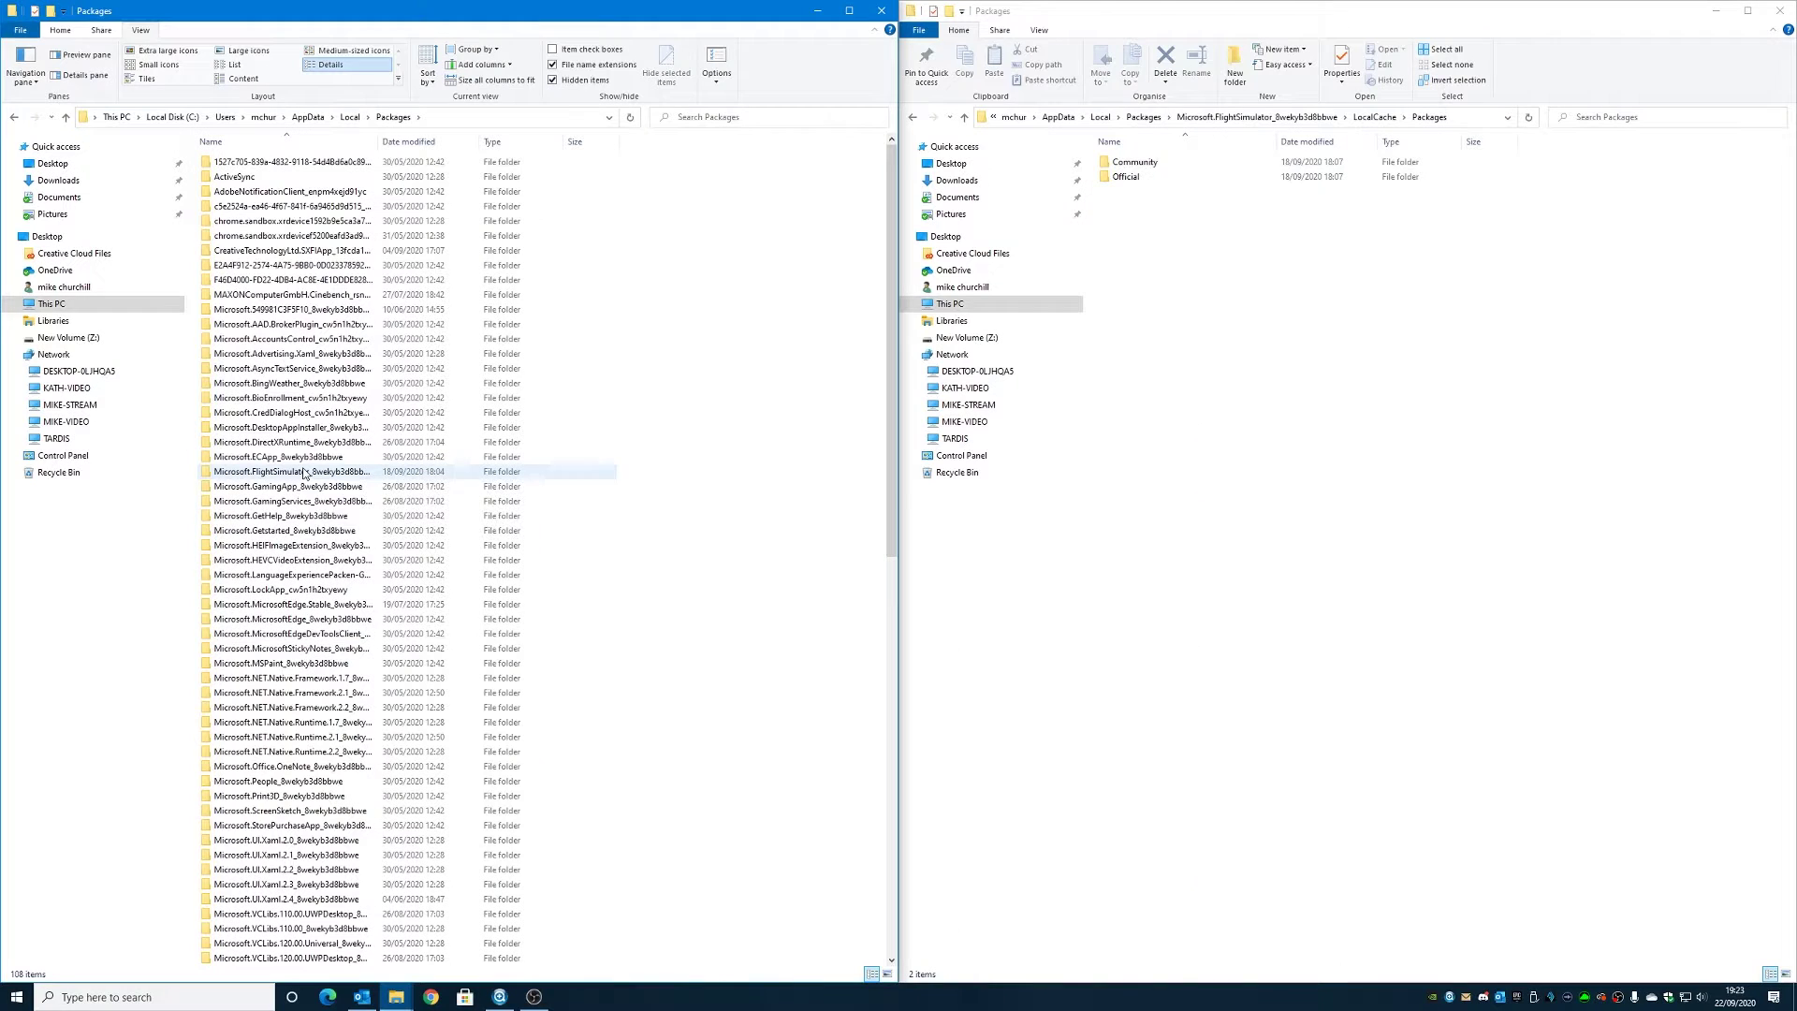
Step: Open Microsoft.FlightSimulator_8wekyb3d8bbwe\LocalCache\Packages to show the Community and Official folders
{"action": "mouse_move", "coordinate": [659, 383]}
{"action": "double_click", "coordinate": [304, 473]}
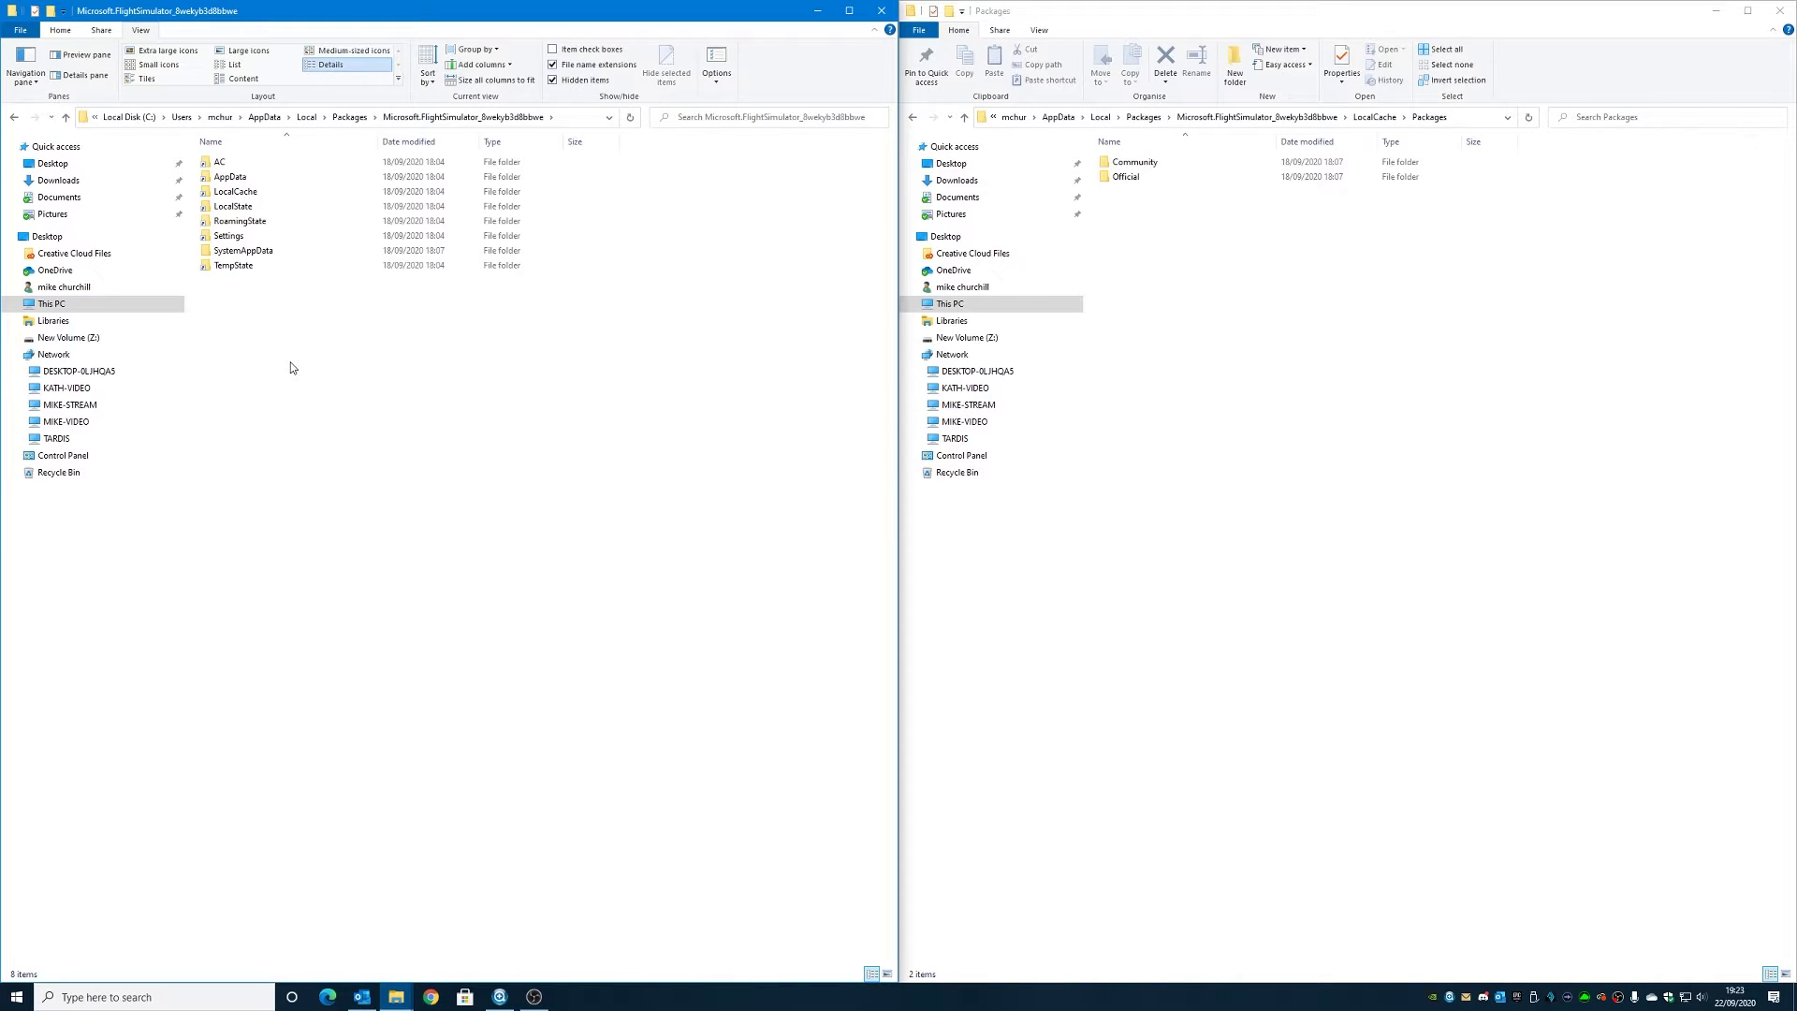
{"action": "double_click", "coordinate": [236, 192]}
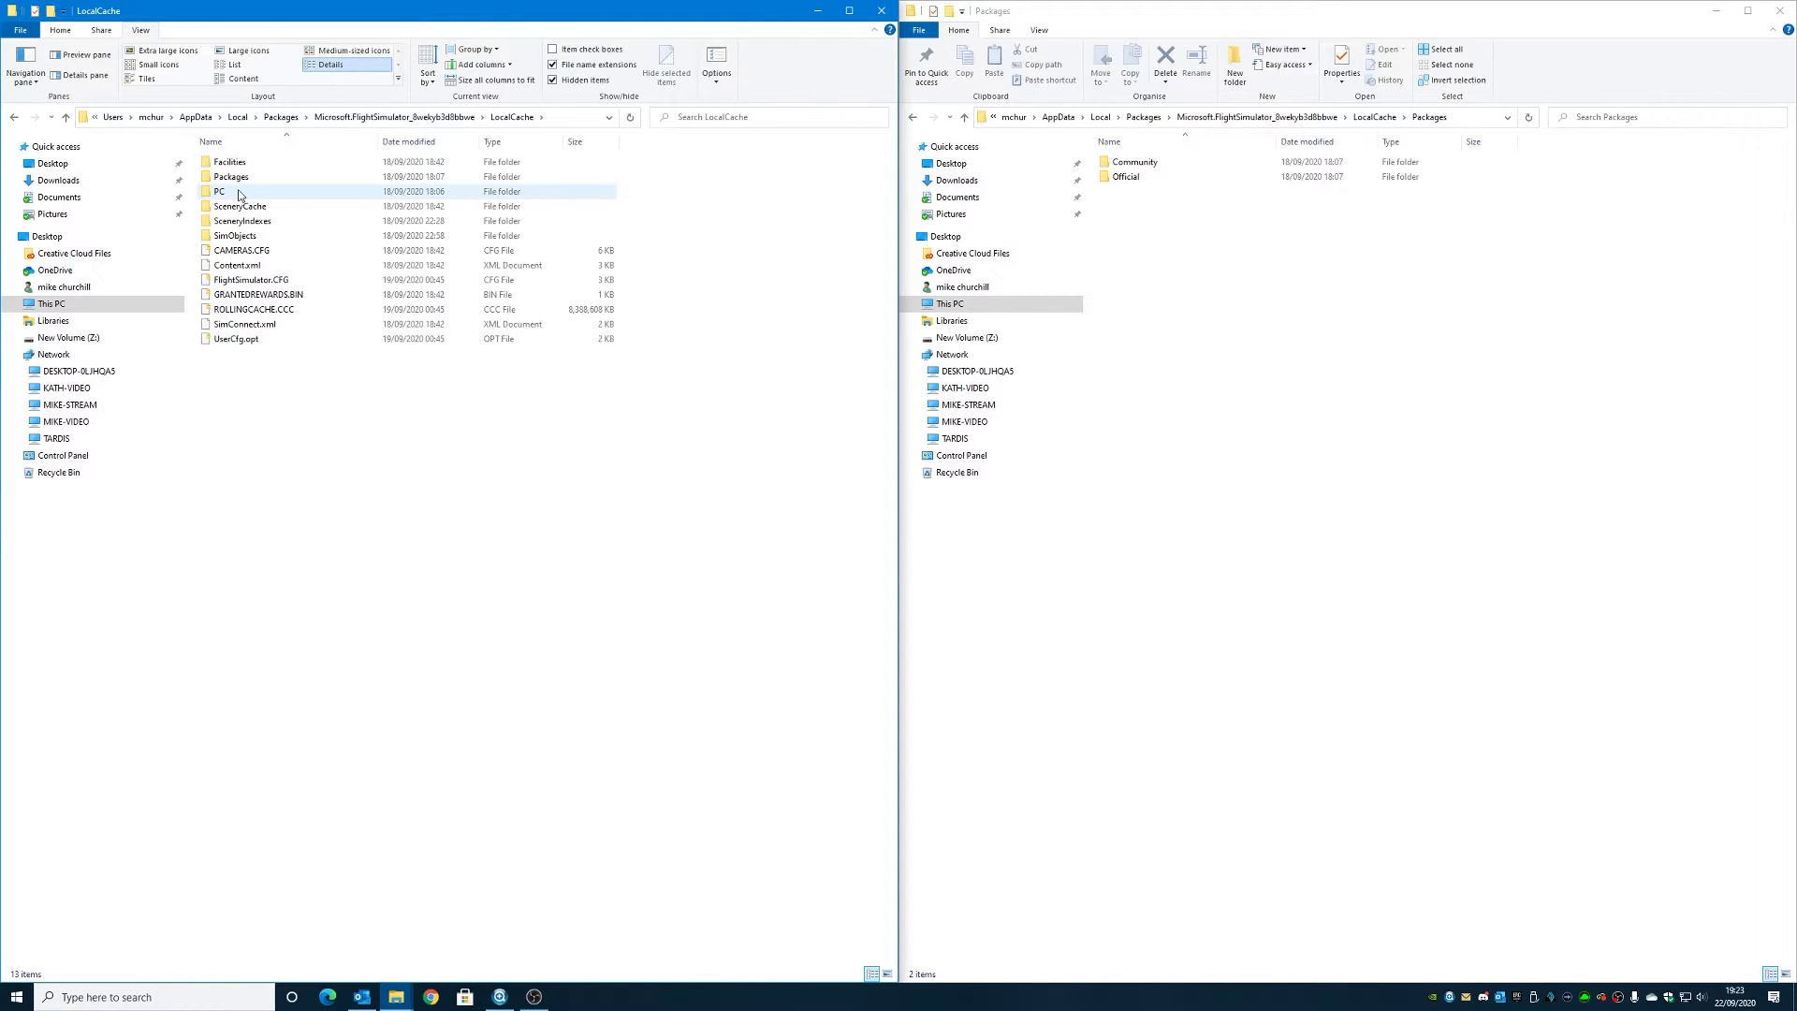
{"action": "double_click", "coordinate": [231, 177]}
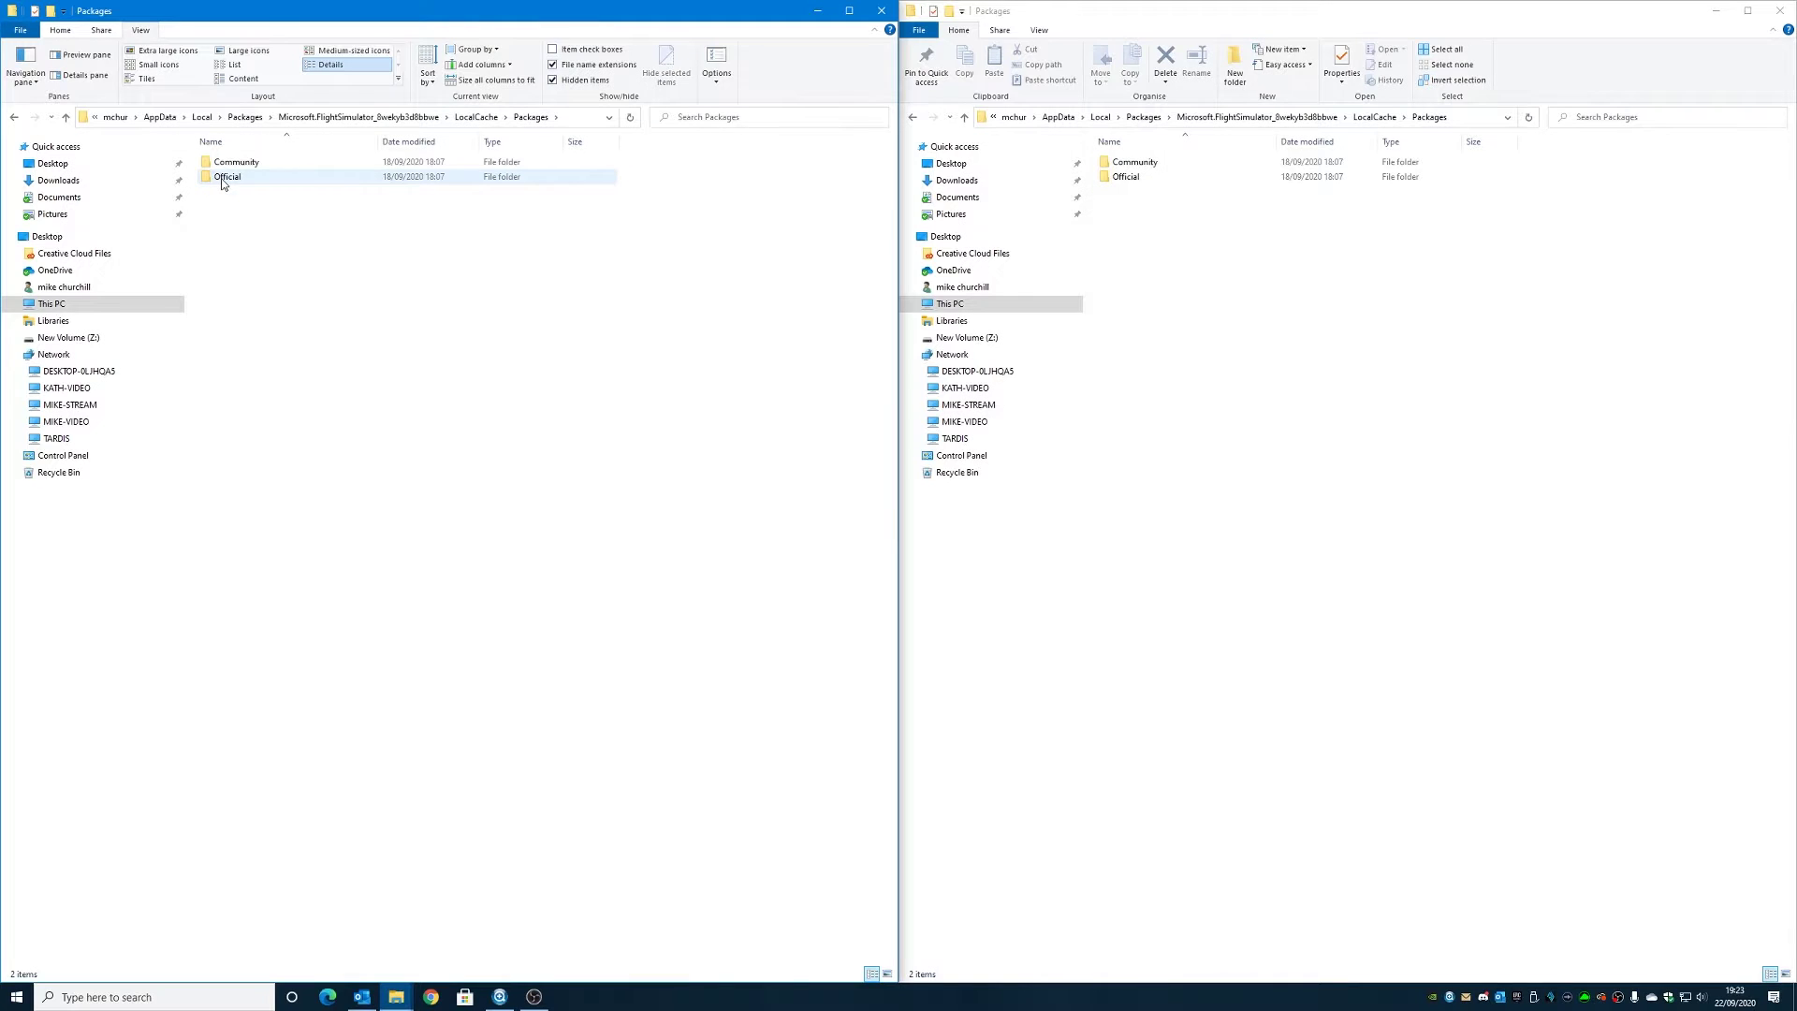
Step: Copy the Official folder and paste it onto New Volume (Z:), then retry and dismiss the policy error
{"action": "right_click", "coordinate": [222, 182]}
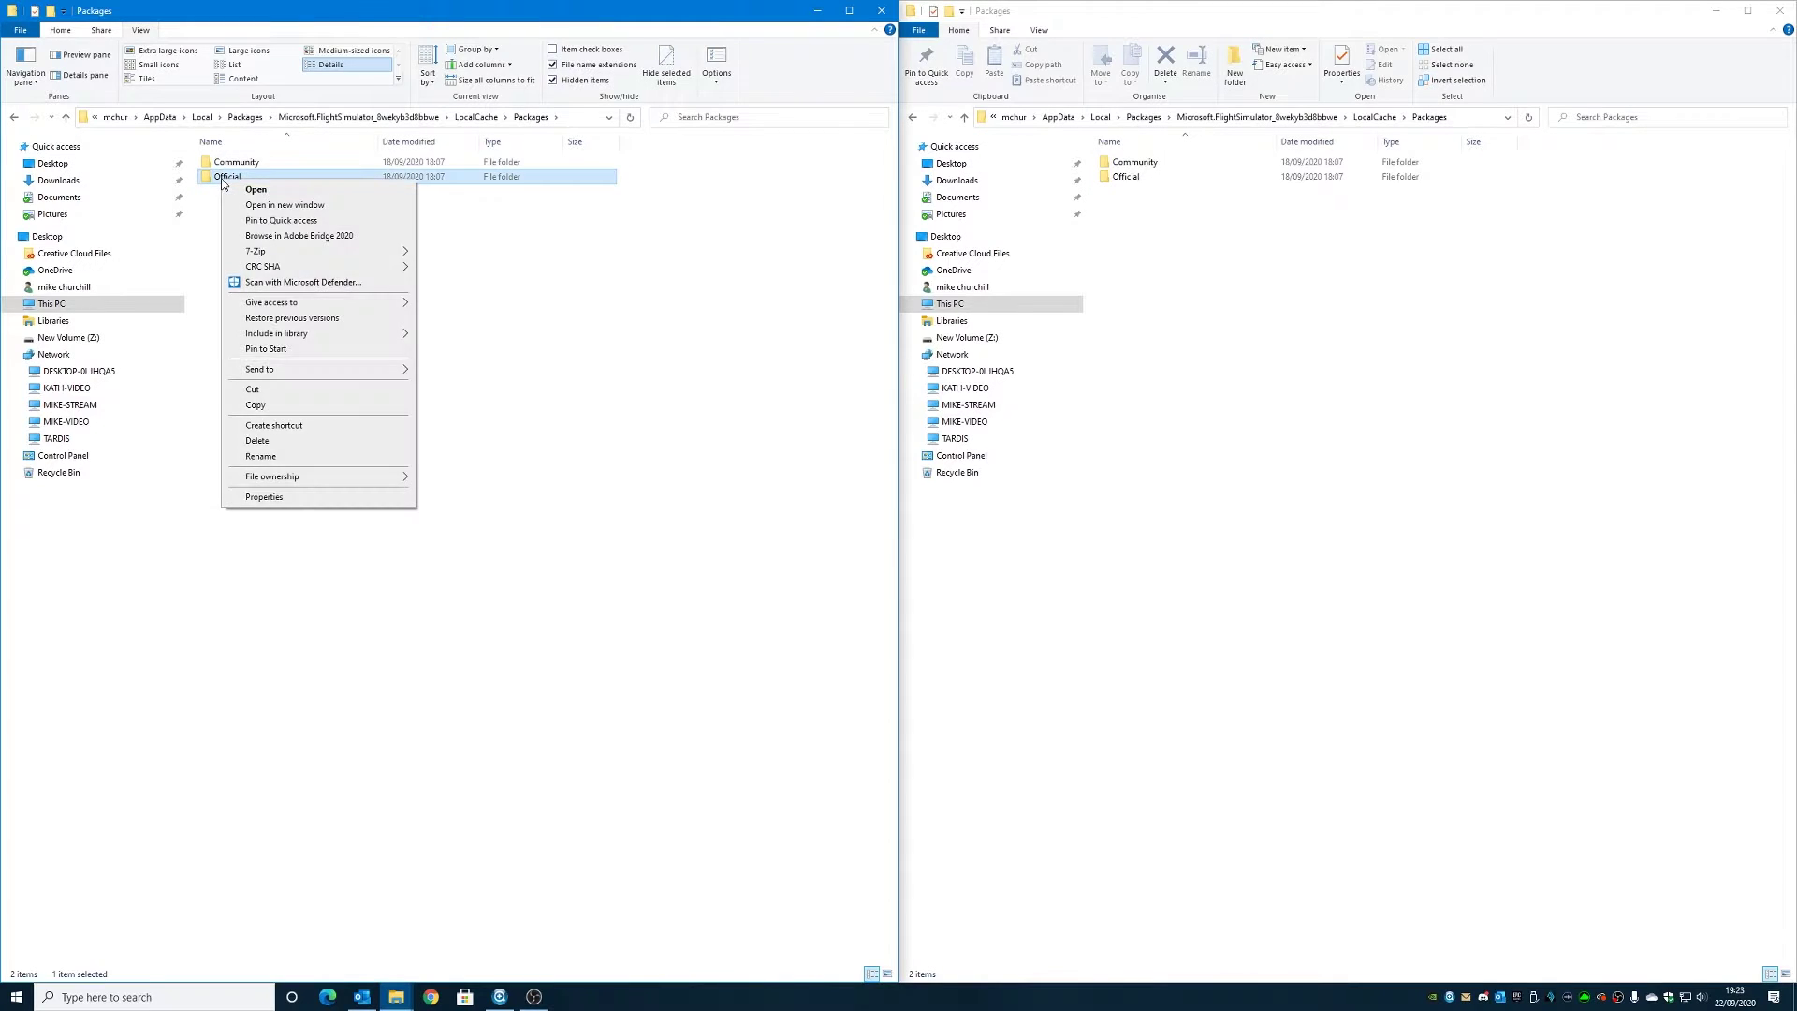
{"action": "left_click", "coordinate": [254, 408]}
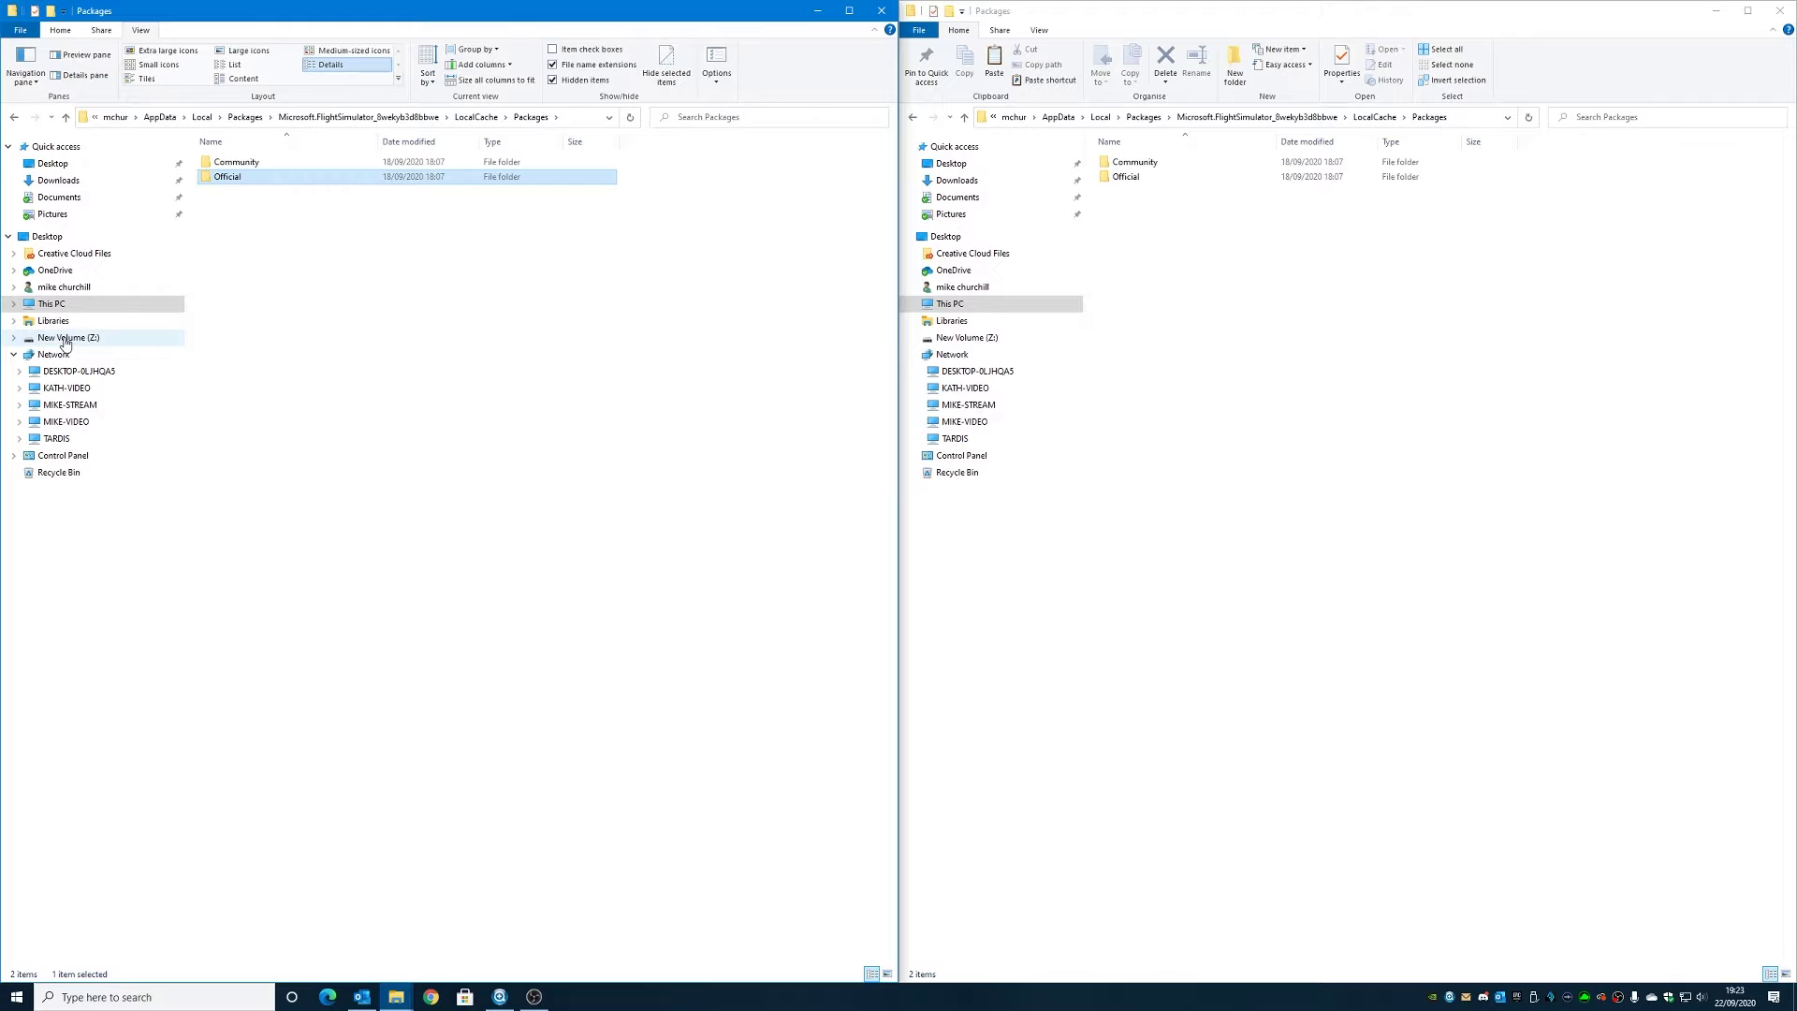
{"action": "left_click", "coordinate": [65, 339]}
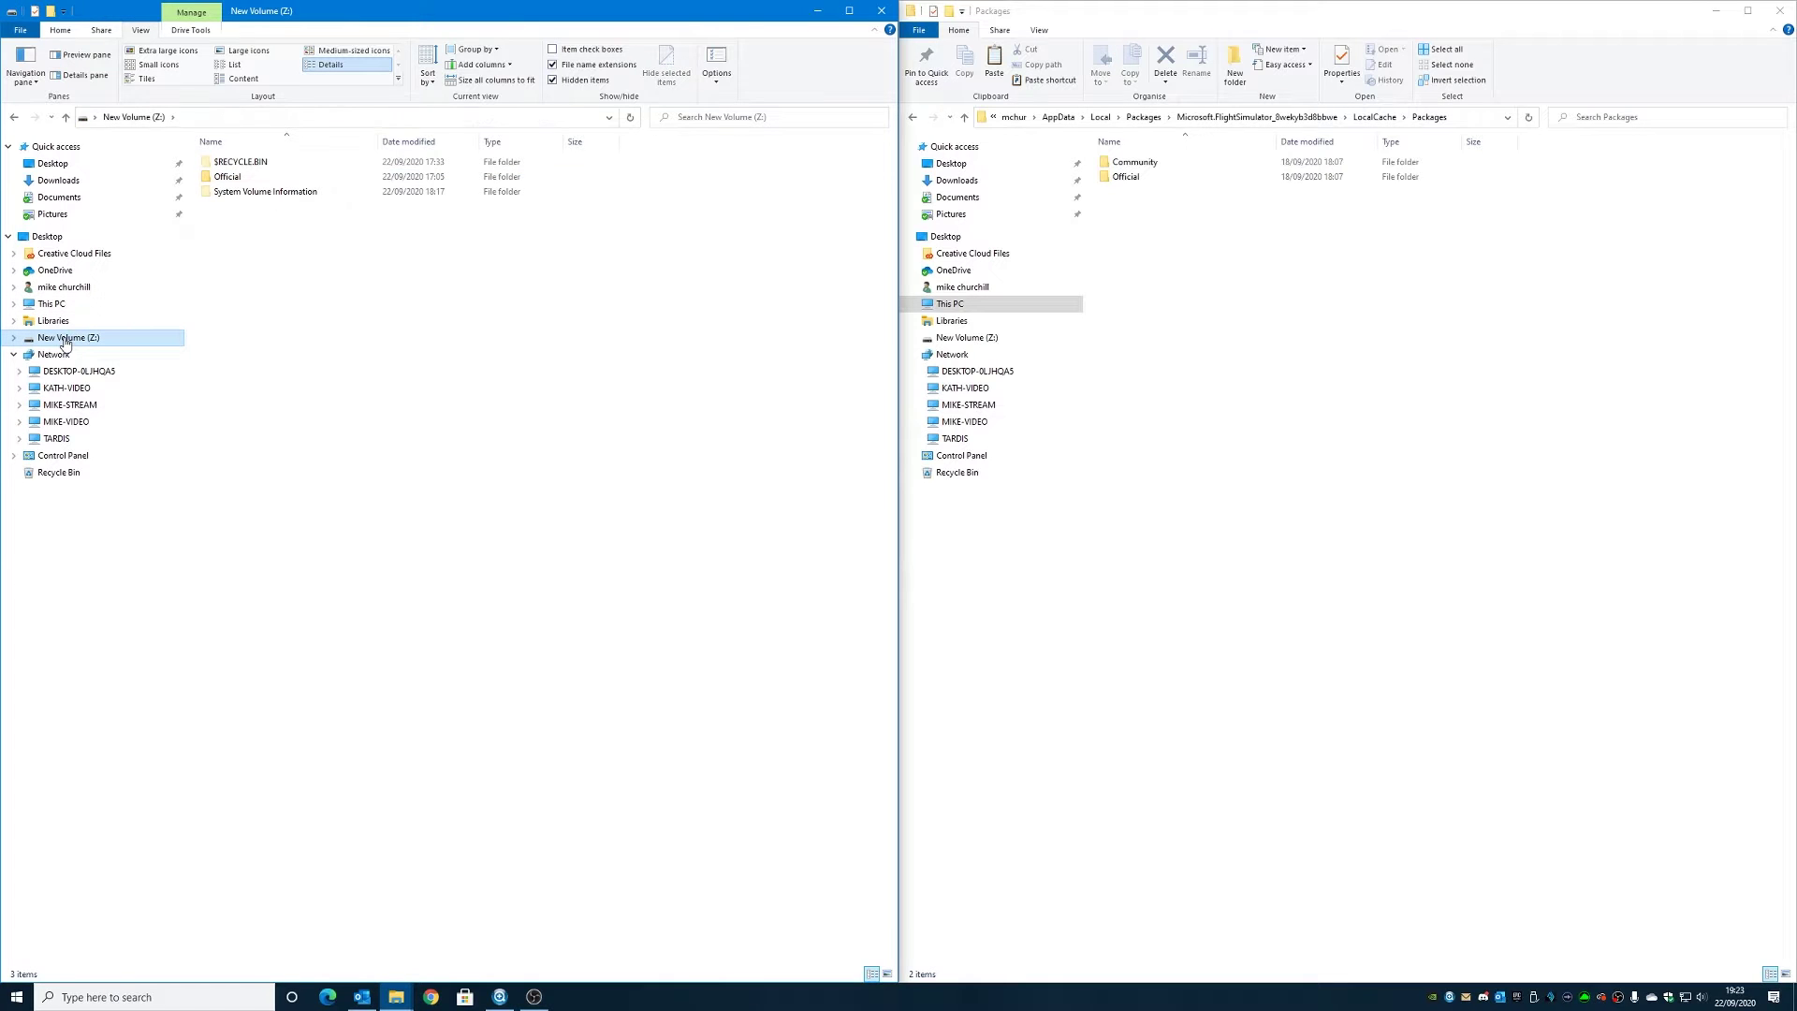
{"action": "right_click", "coordinate": [234, 283]}
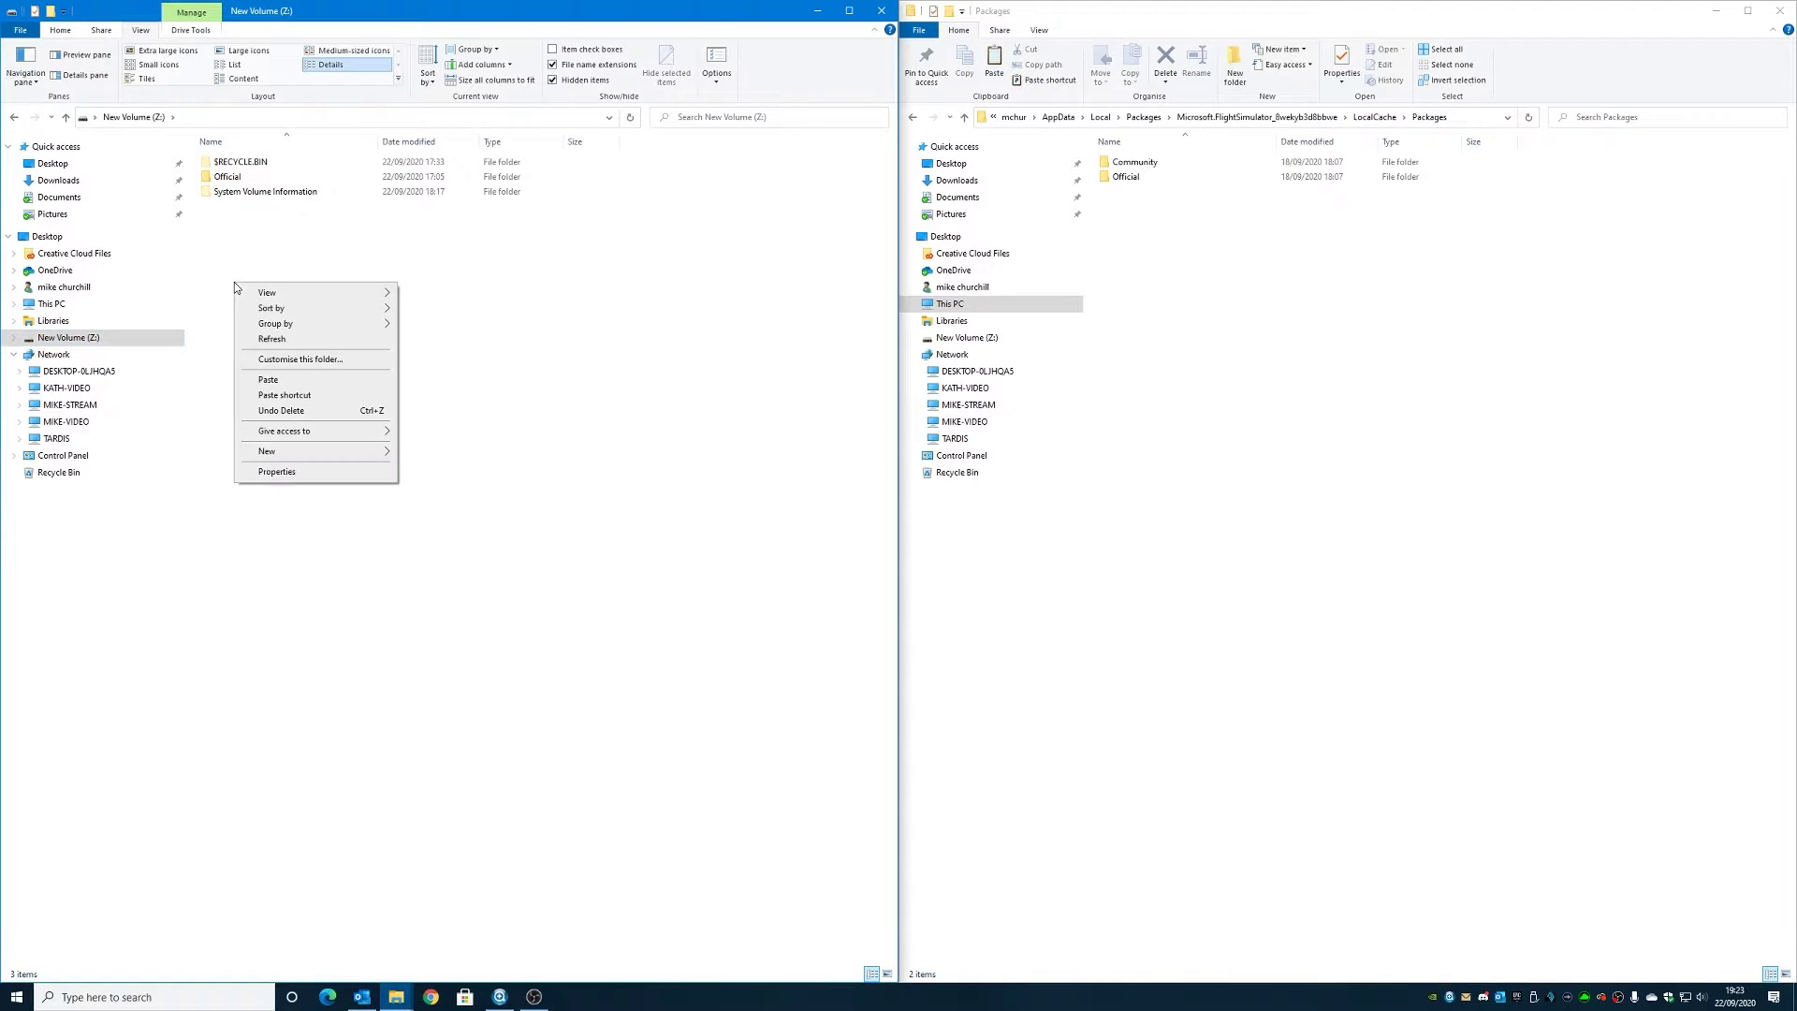
{"action": "left_click", "coordinate": [261, 380]}
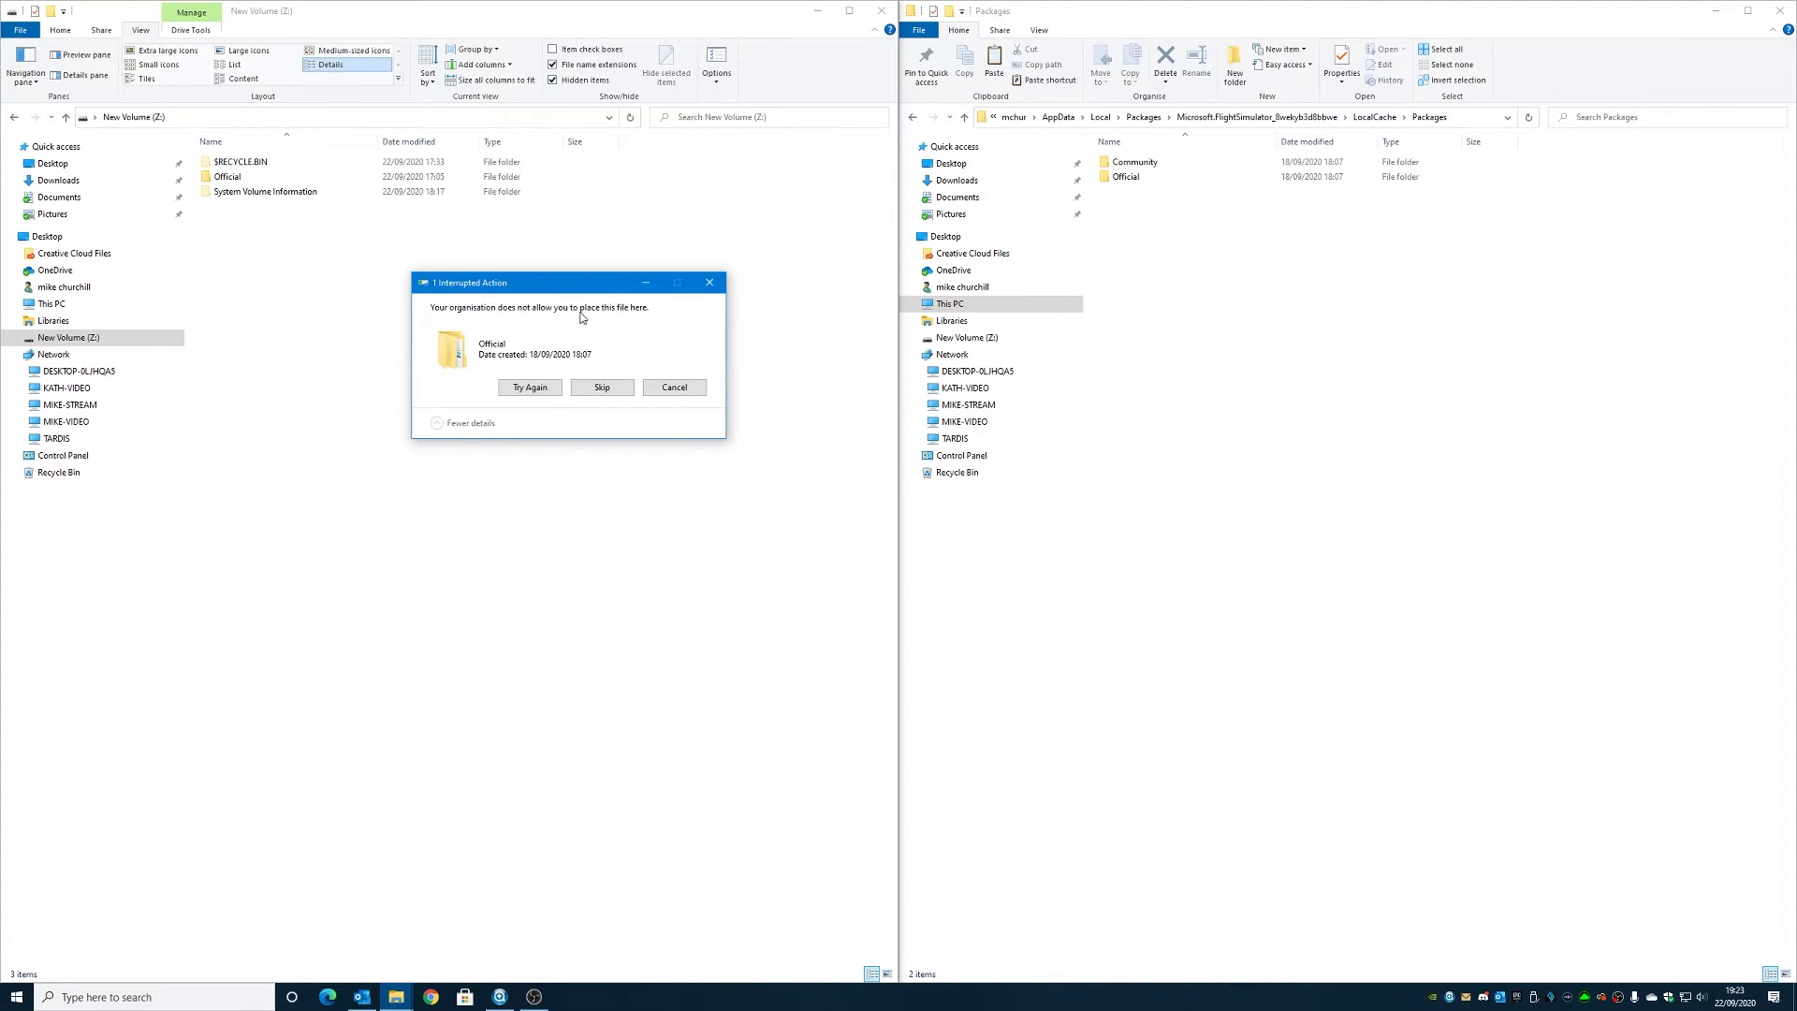
{"action": "left_click", "coordinate": [524, 391]}
{"action": "left_click", "coordinate": [710, 282]}
Step: Open Z:\Official\OneStore and scroll through its 153 asobo package folders
{"action": "double_click", "coordinate": [234, 180]}
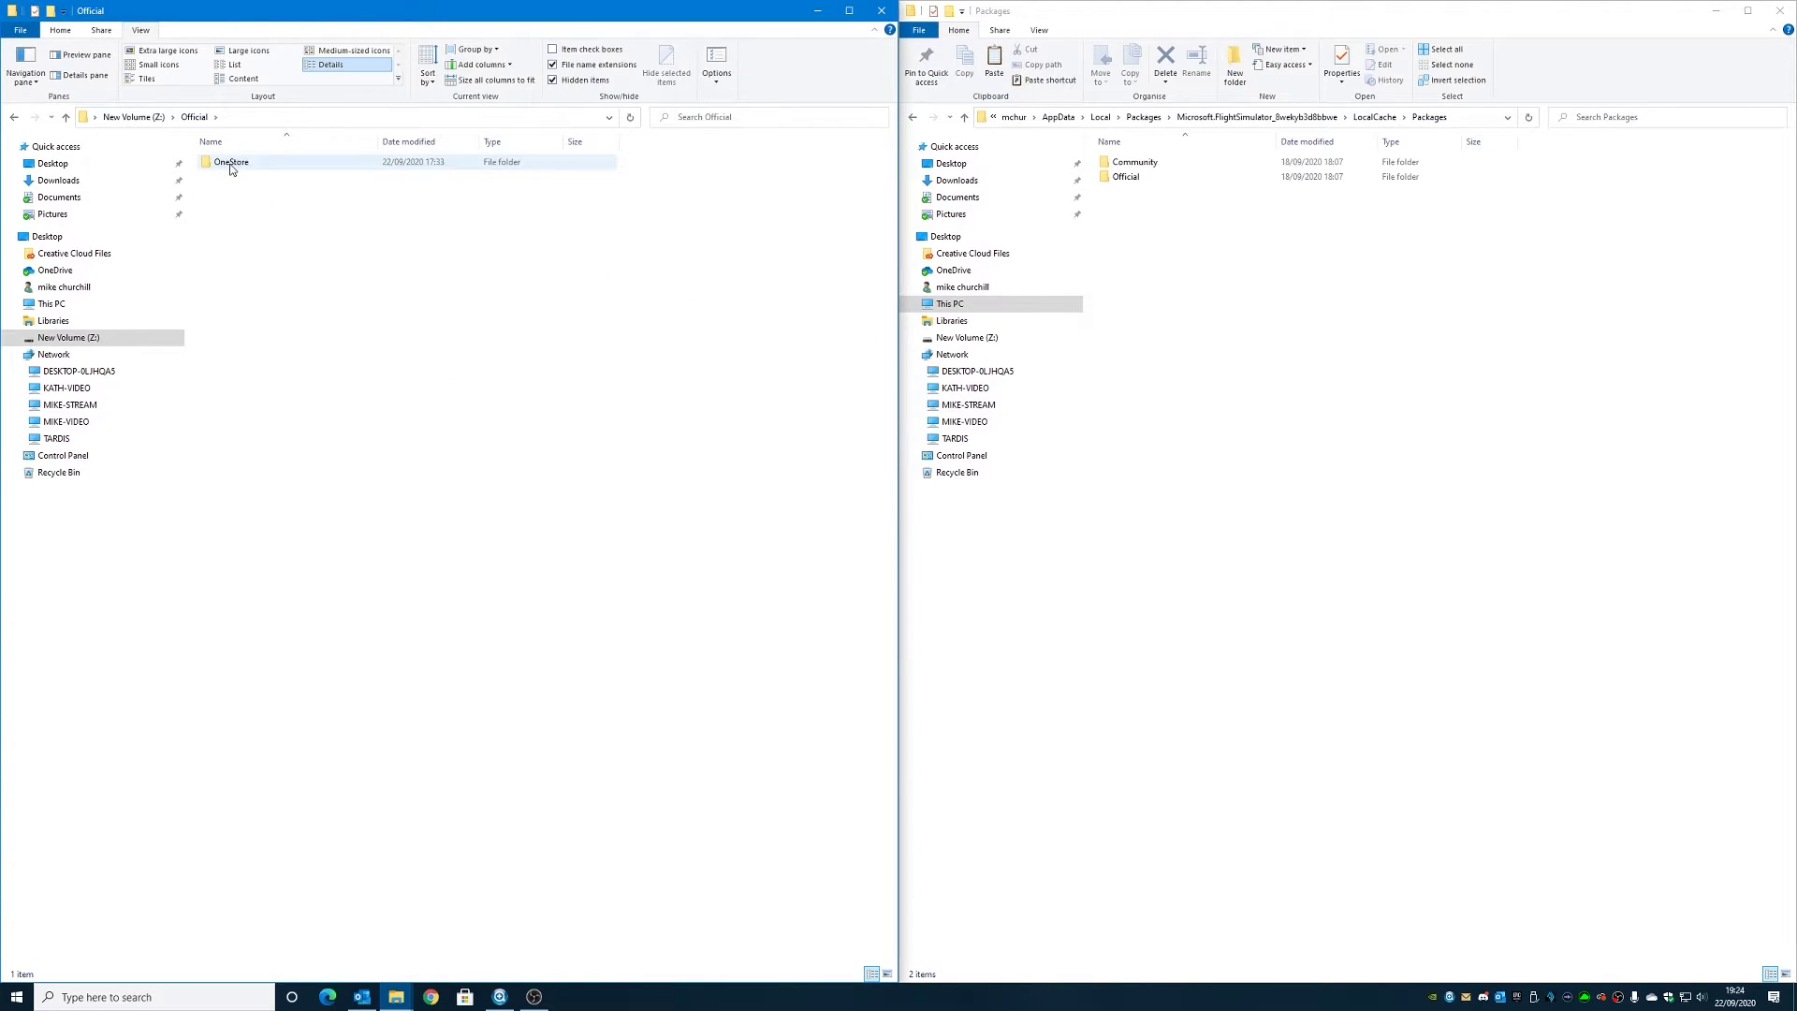
{"action": "double_click", "coordinate": [231, 163]}
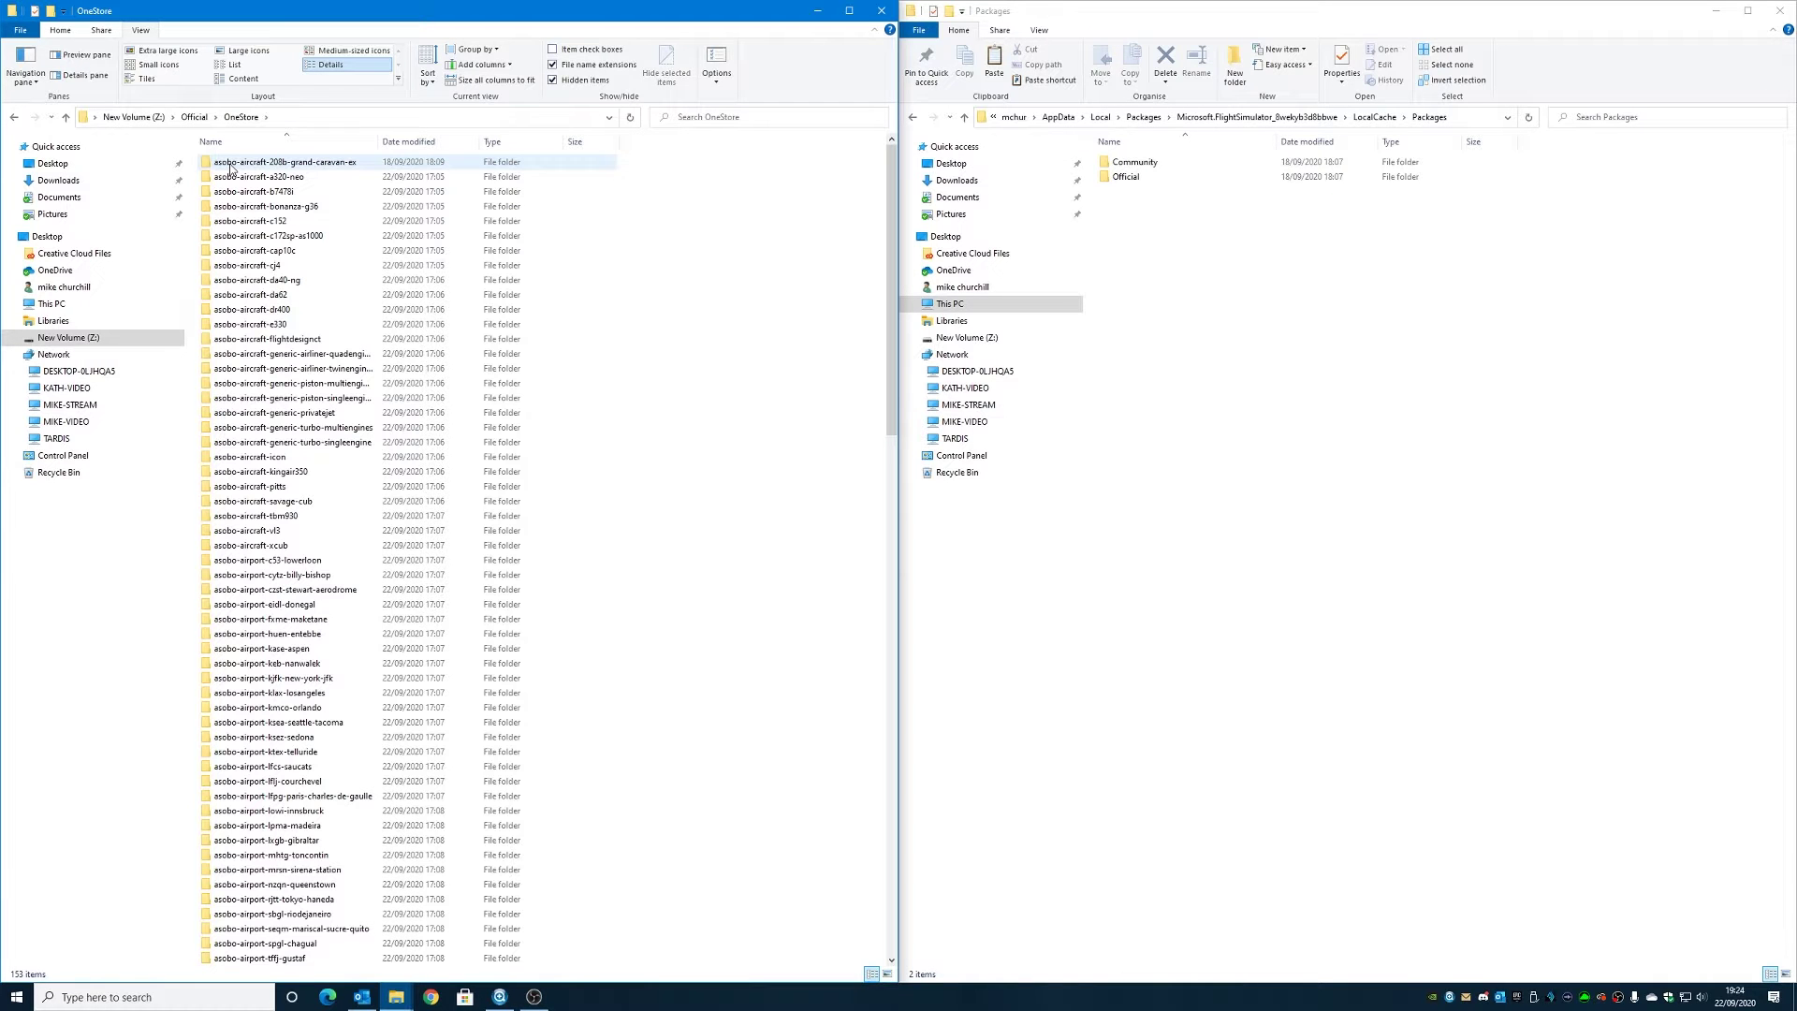
{"action": "scroll", "coordinate": [254, 318], "scroll_direction": "down", "scroll_amount": 19}
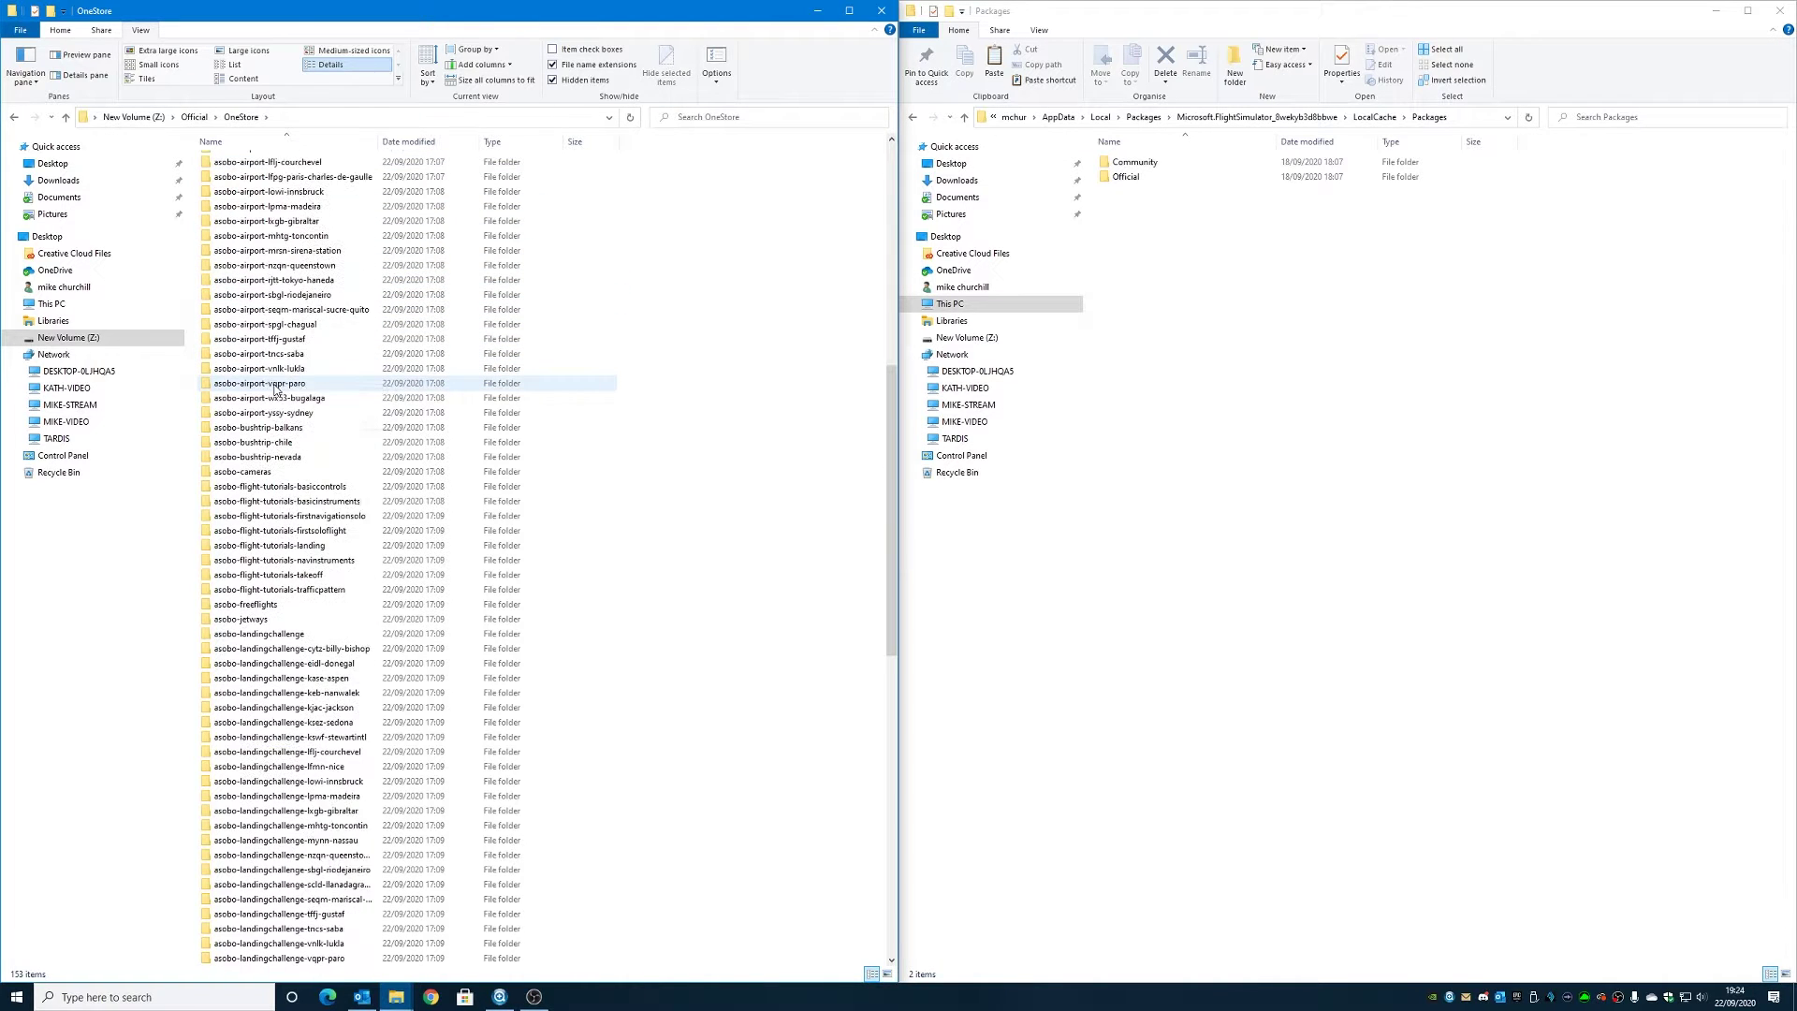
{"action": "scroll", "coordinate": [285, 393], "scroll_direction": "down", "scroll_amount": 14}
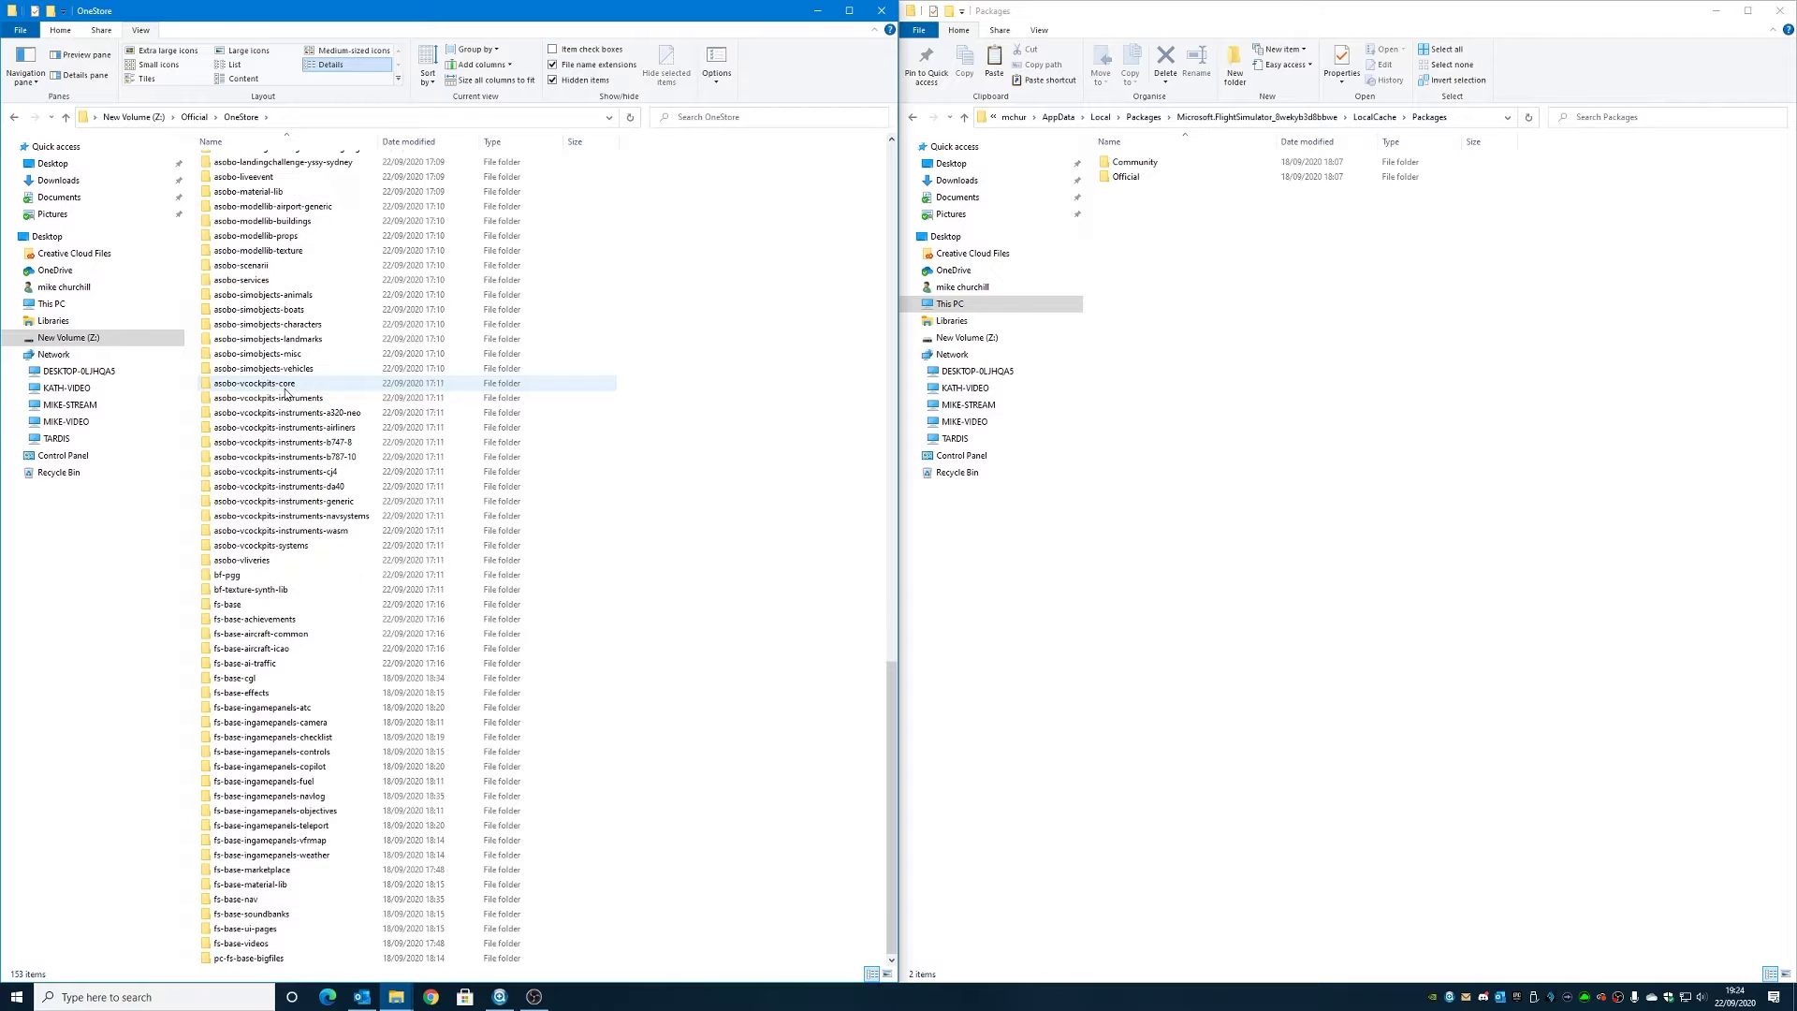
{"action": "scroll", "coordinate": [361, 508], "scroll_direction": "up", "scroll_amount": 18}
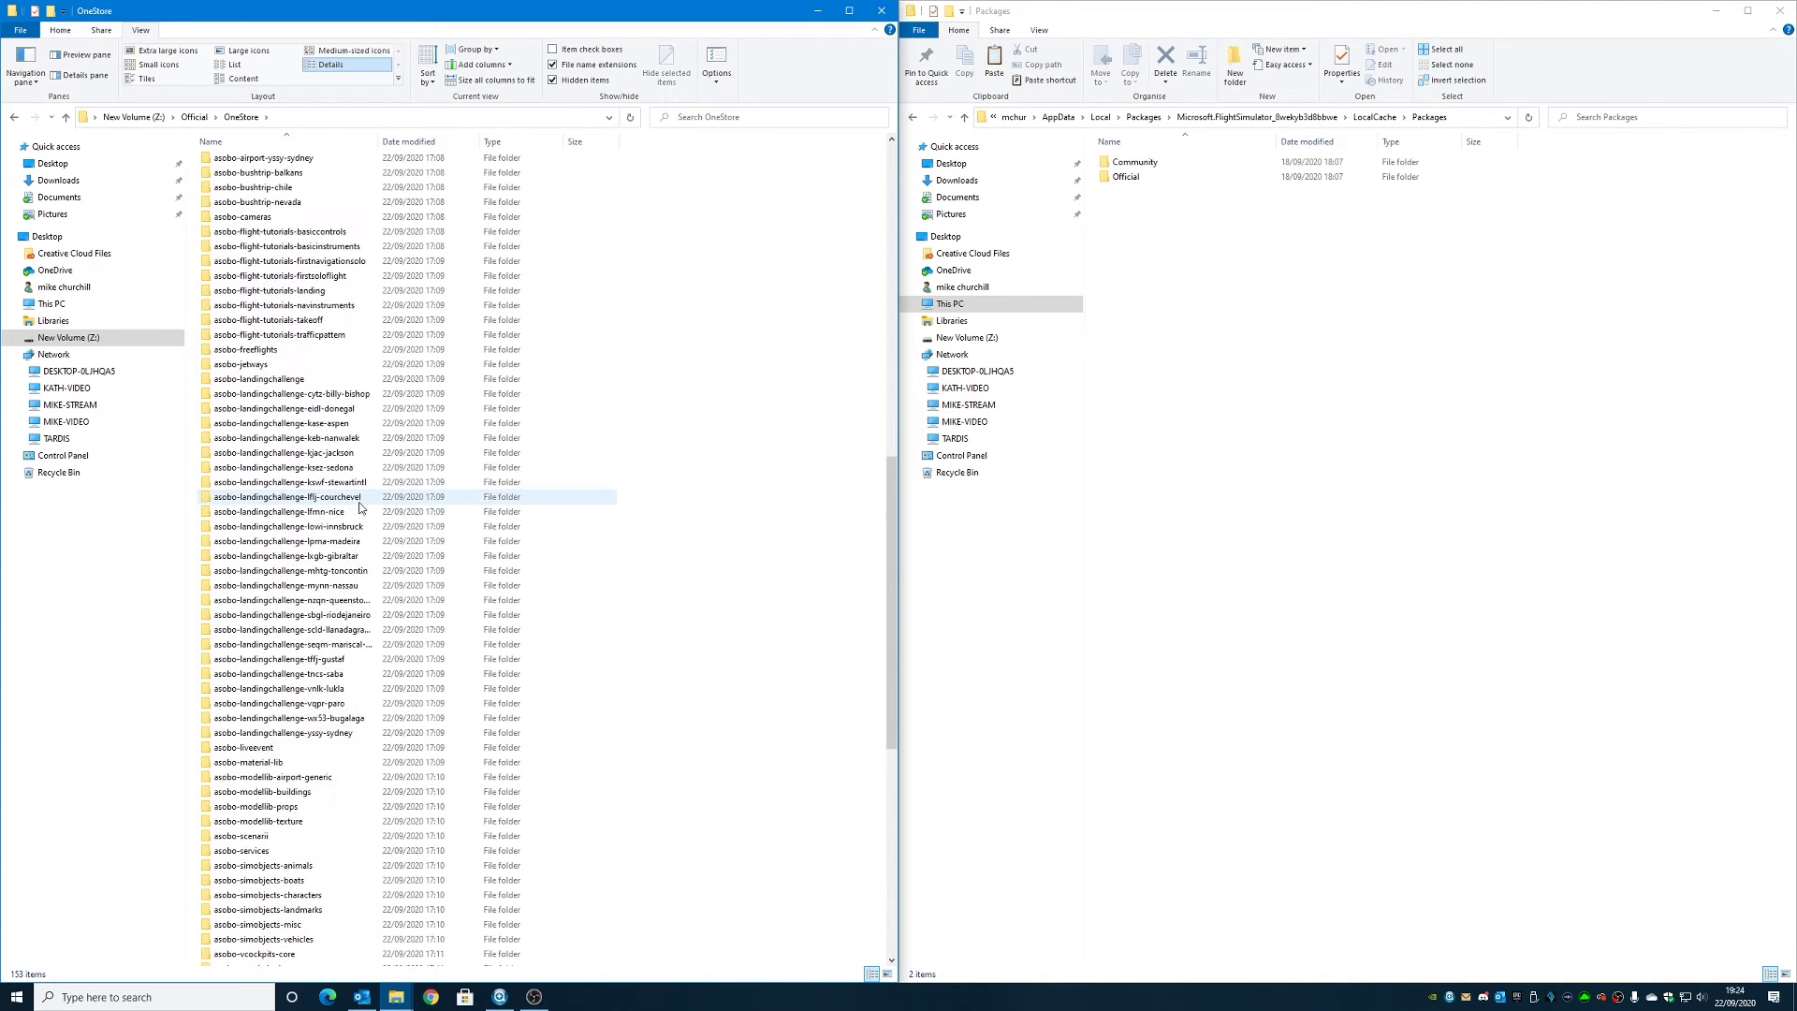
{"action": "scroll", "coordinate": [360, 508], "scroll_direction": "up", "scroll_amount": 7}
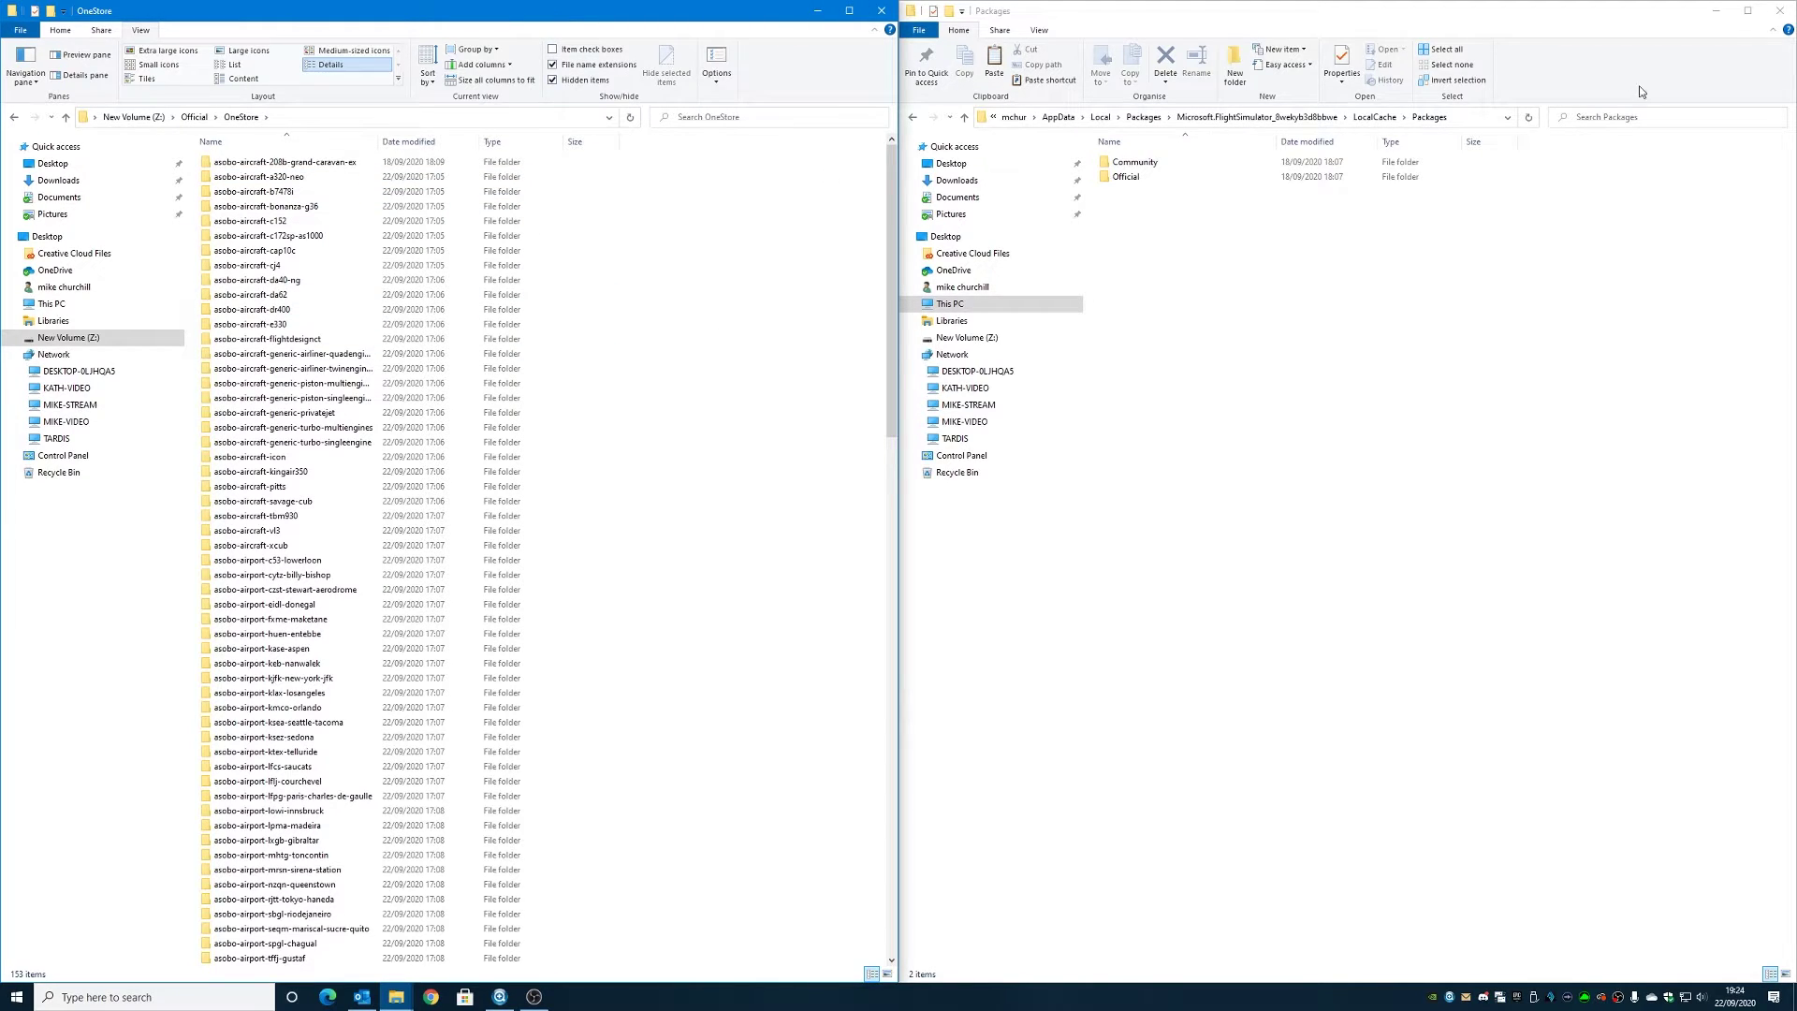
Step: Close the Packages and OneStore Explorer windows and the Synology Assistant window
{"action": "left_click", "coordinate": [1779, 11]}
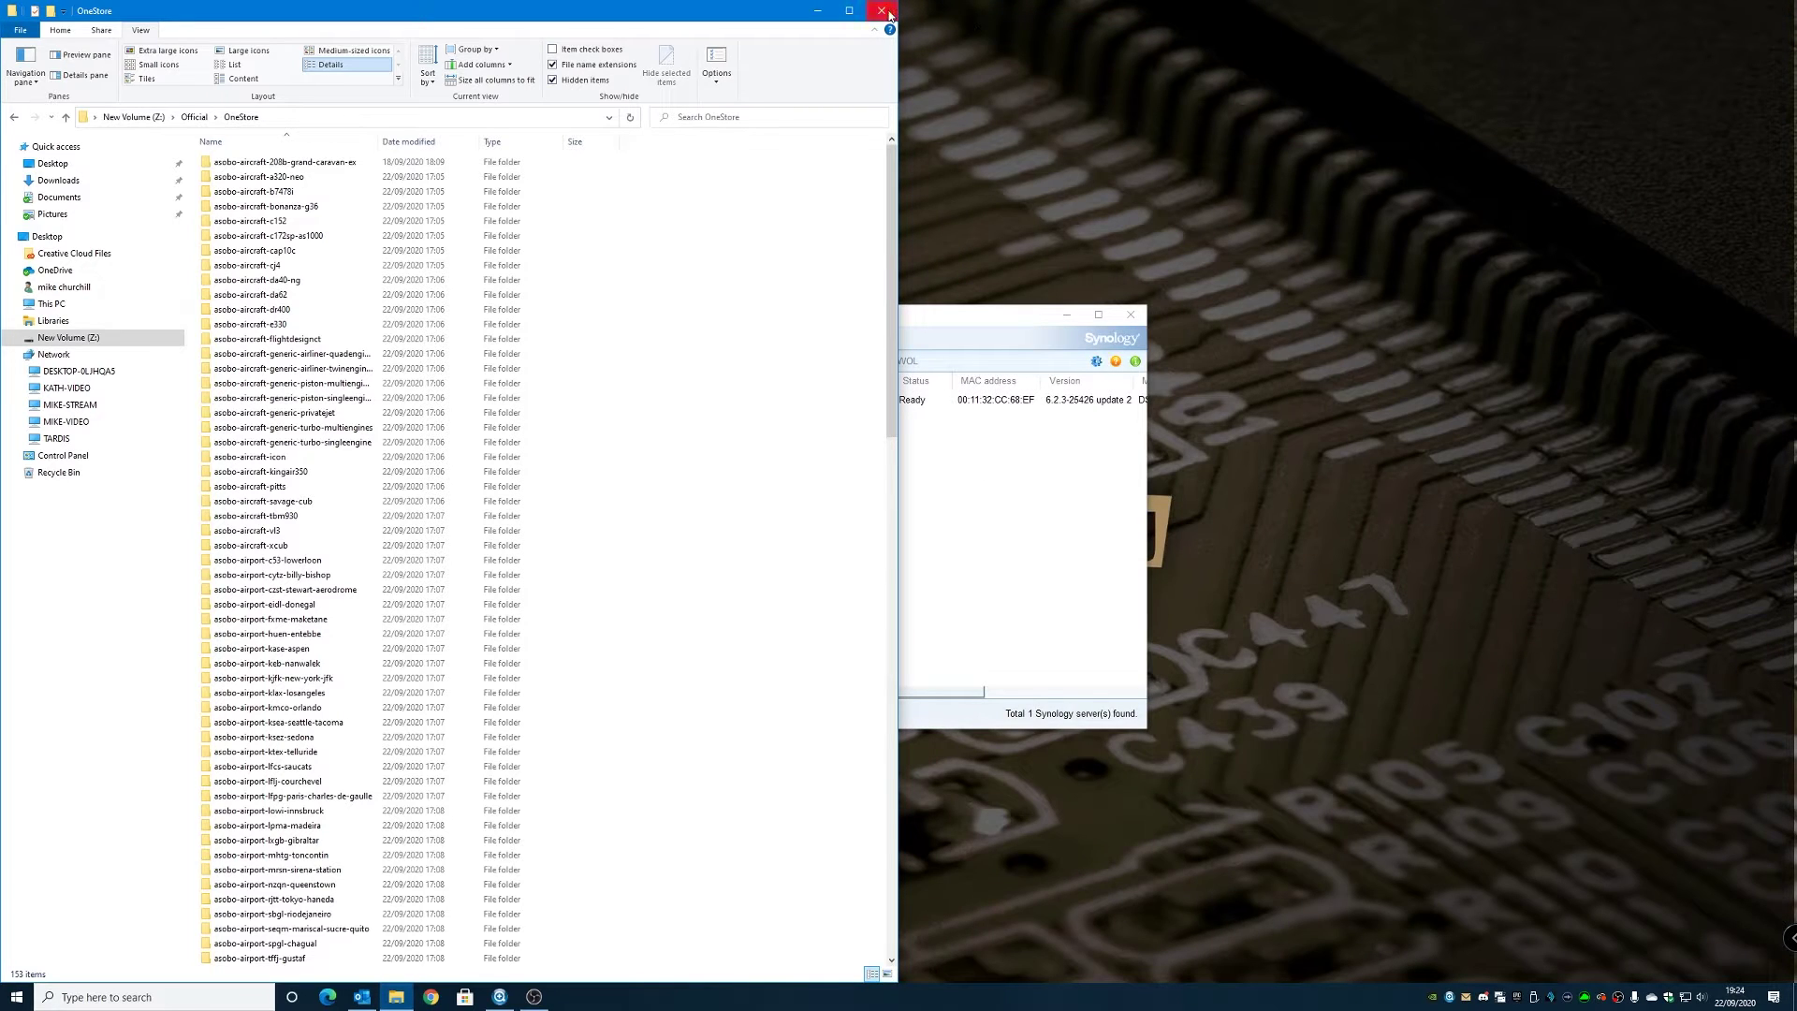
{"action": "left_click", "coordinate": [880, 11]}
{"action": "left_click", "coordinate": [1127, 312]}
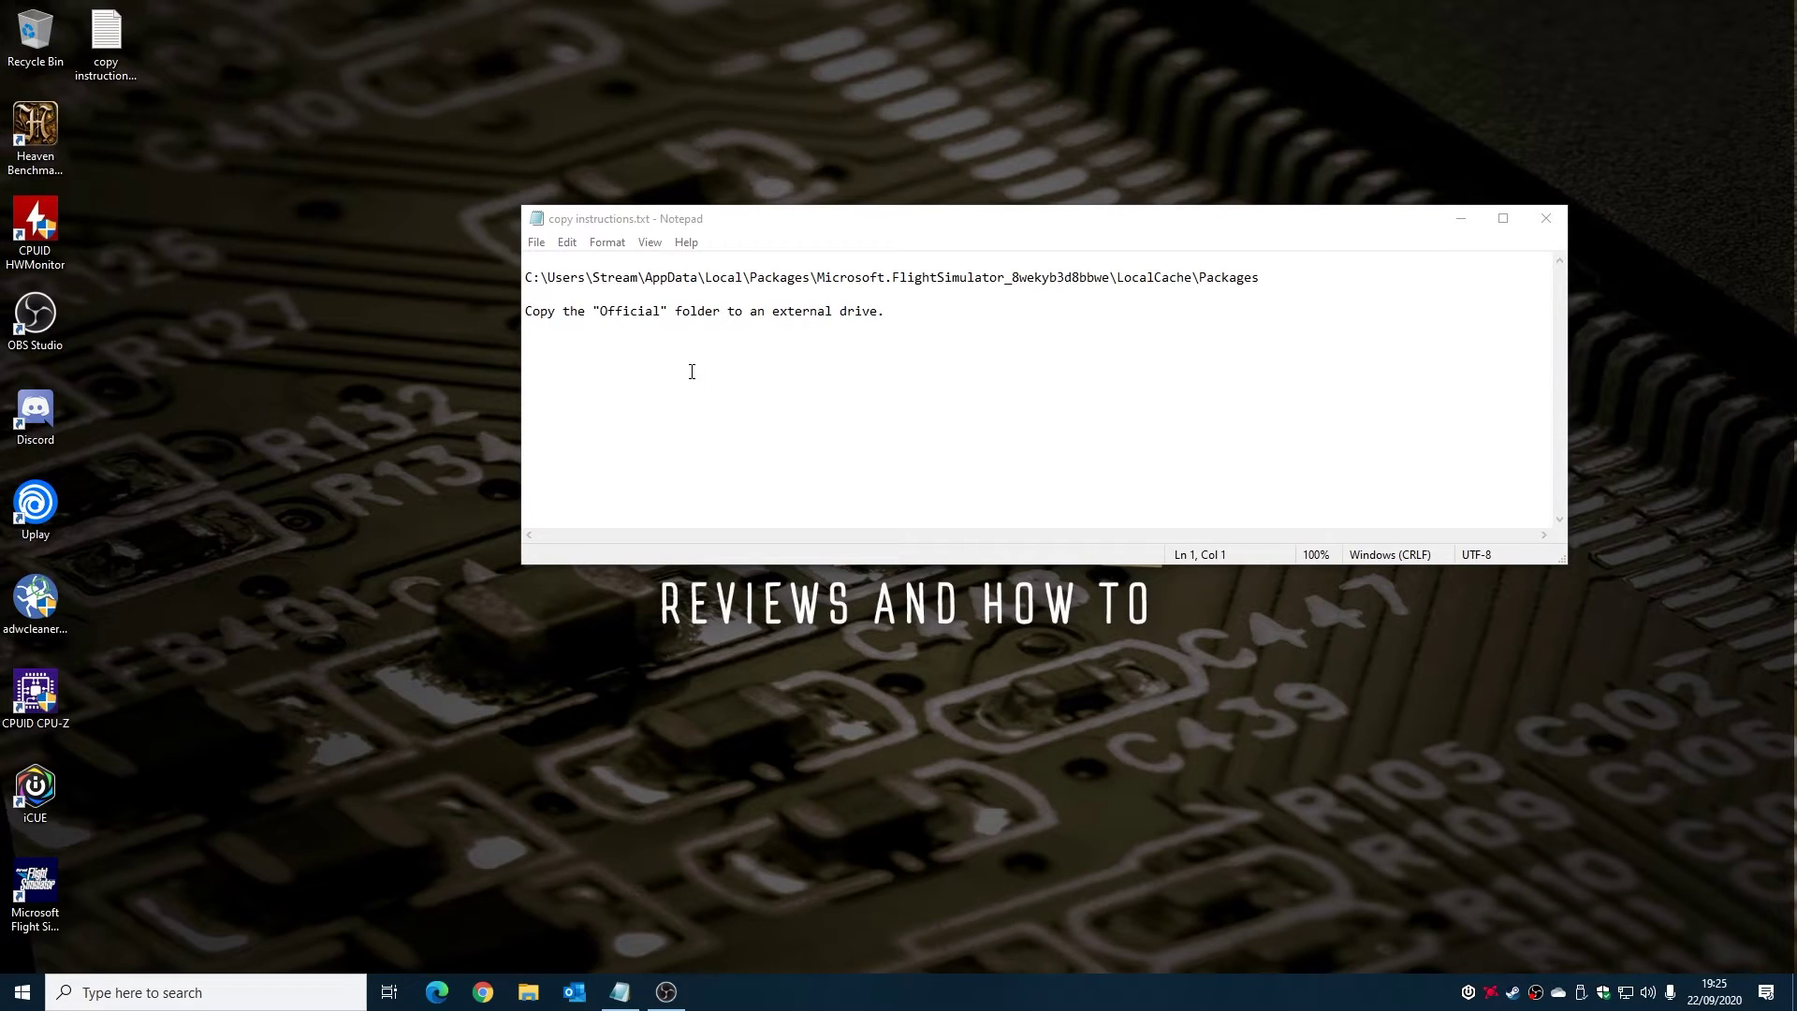
Step: Check New Volume (D:) from This PC, then close File Explorer
{"action": "left_click", "coordinate": [528, 992]}
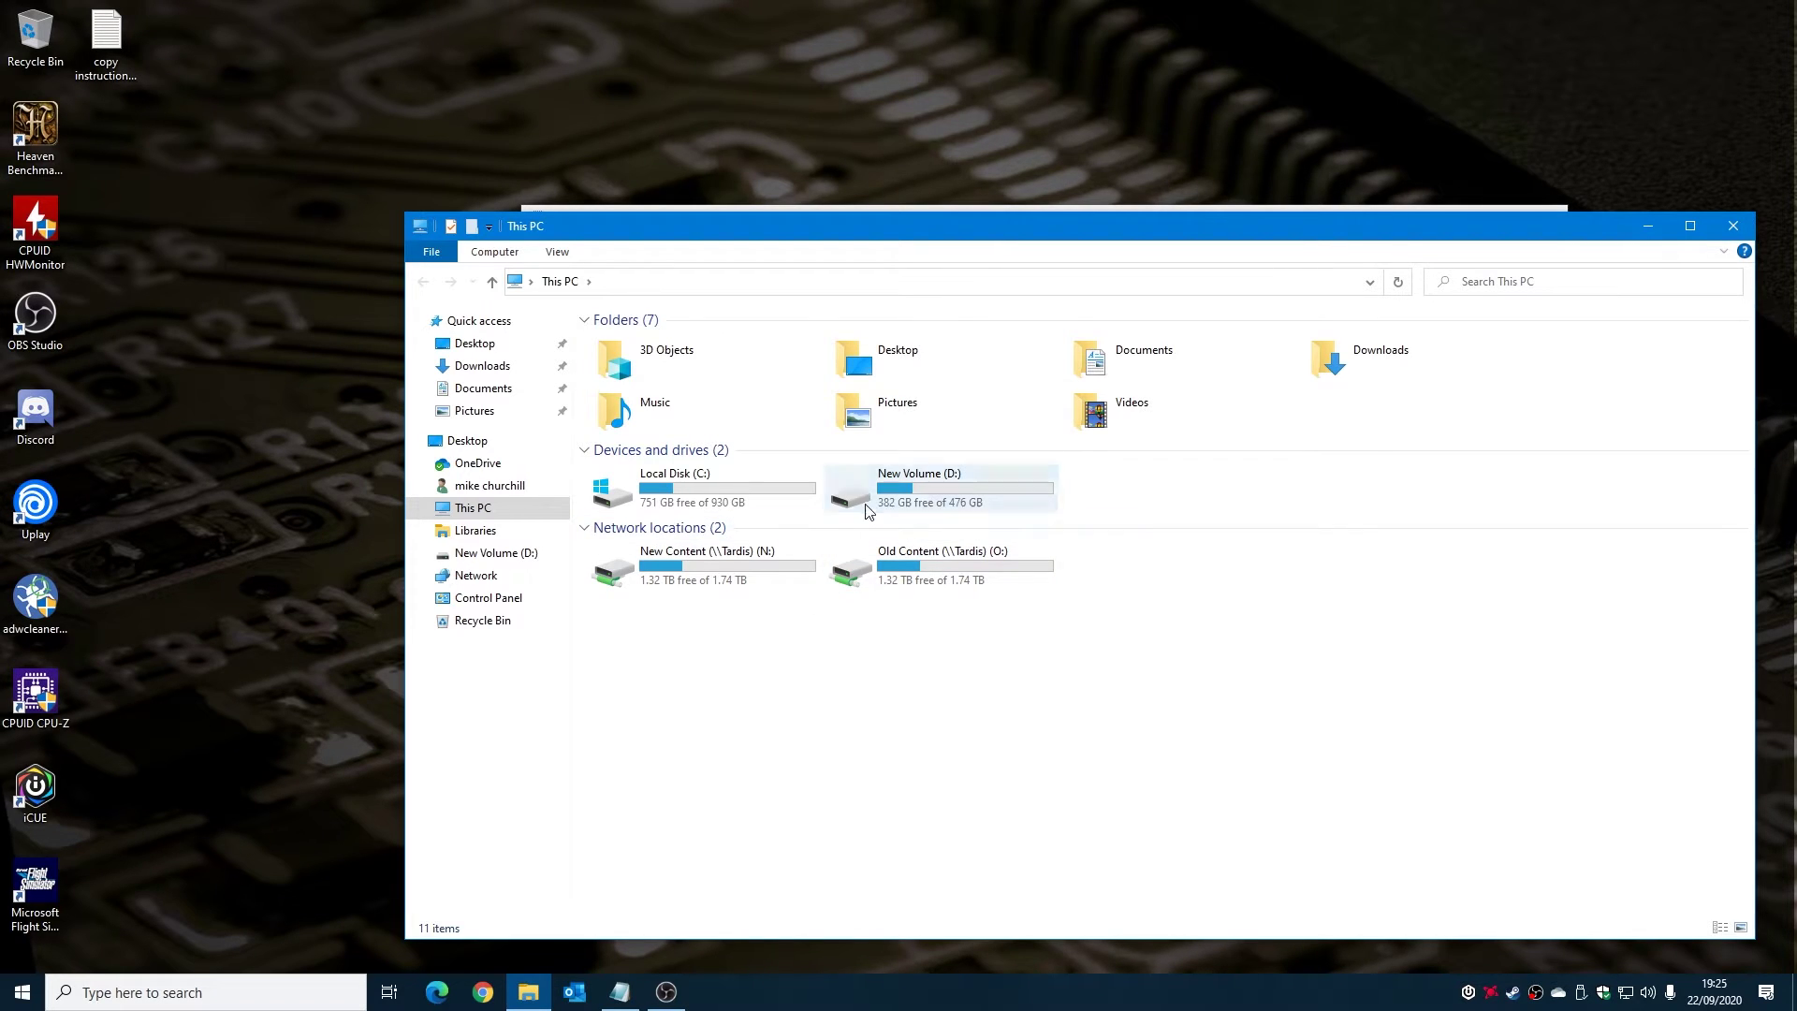
{"action": "double_click", "coordinate": [865, 509]}
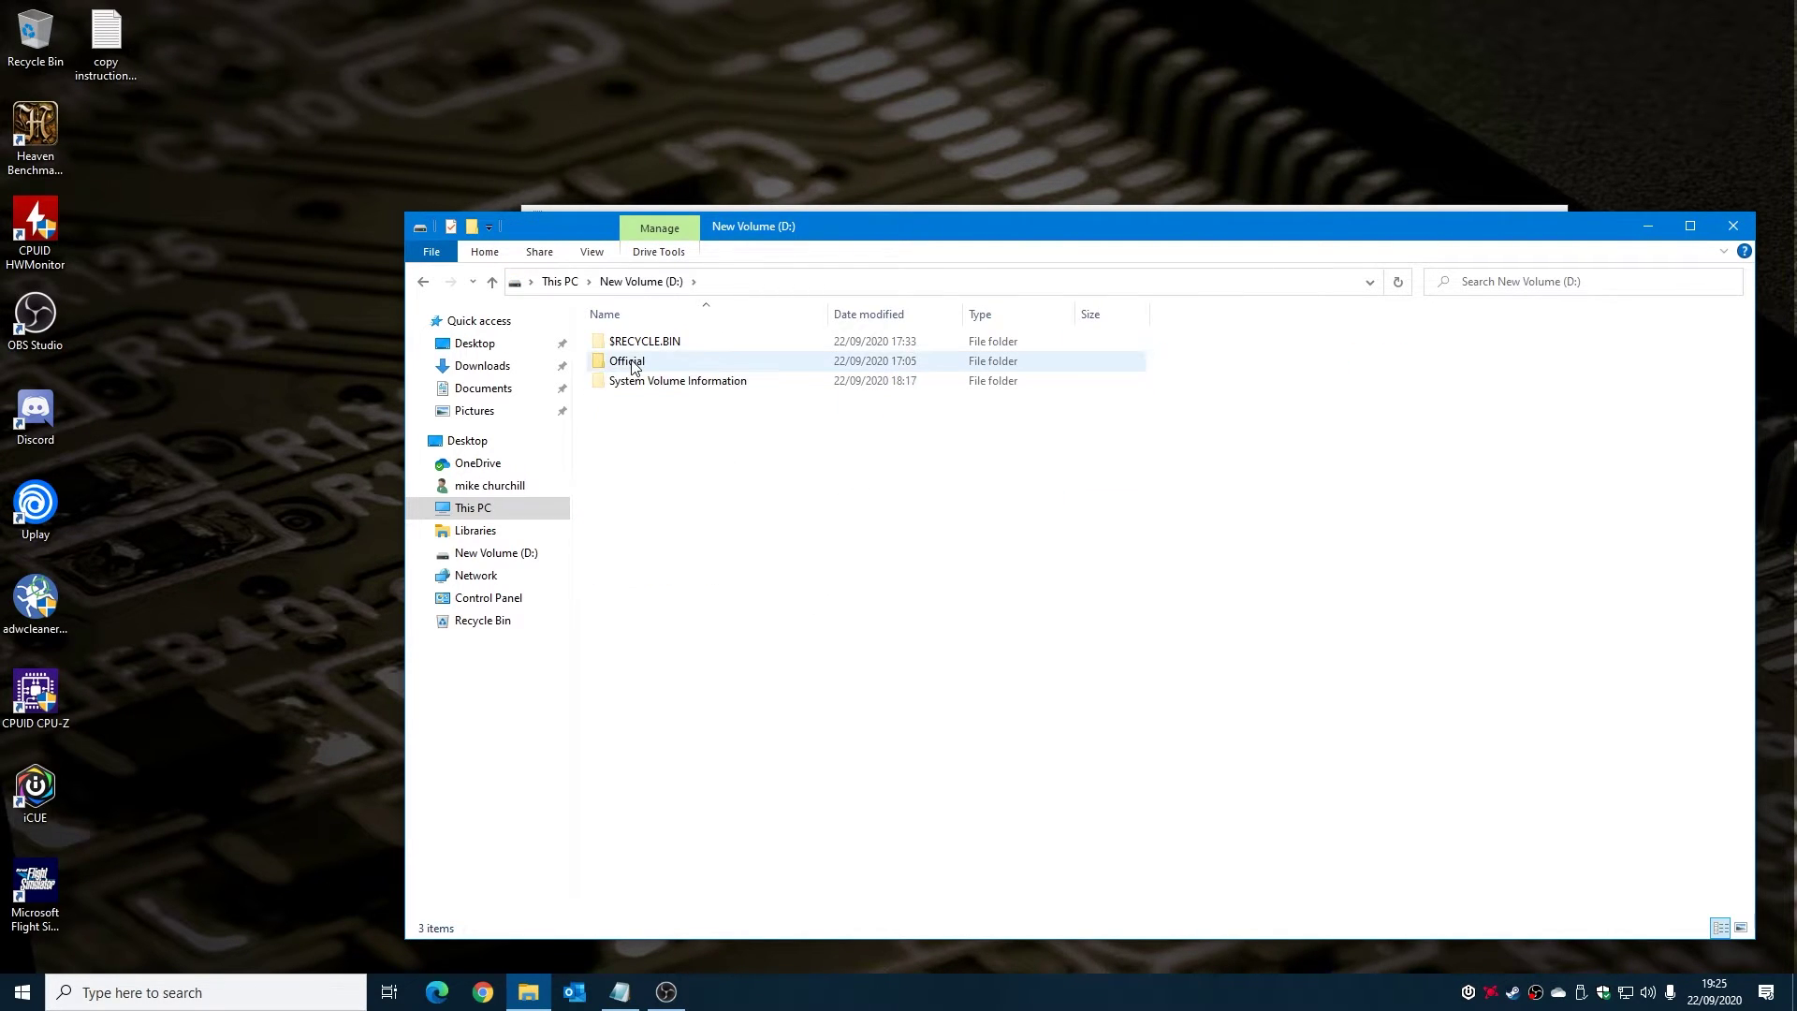
{"action": "left_click", "coordinate": [493, 282]}
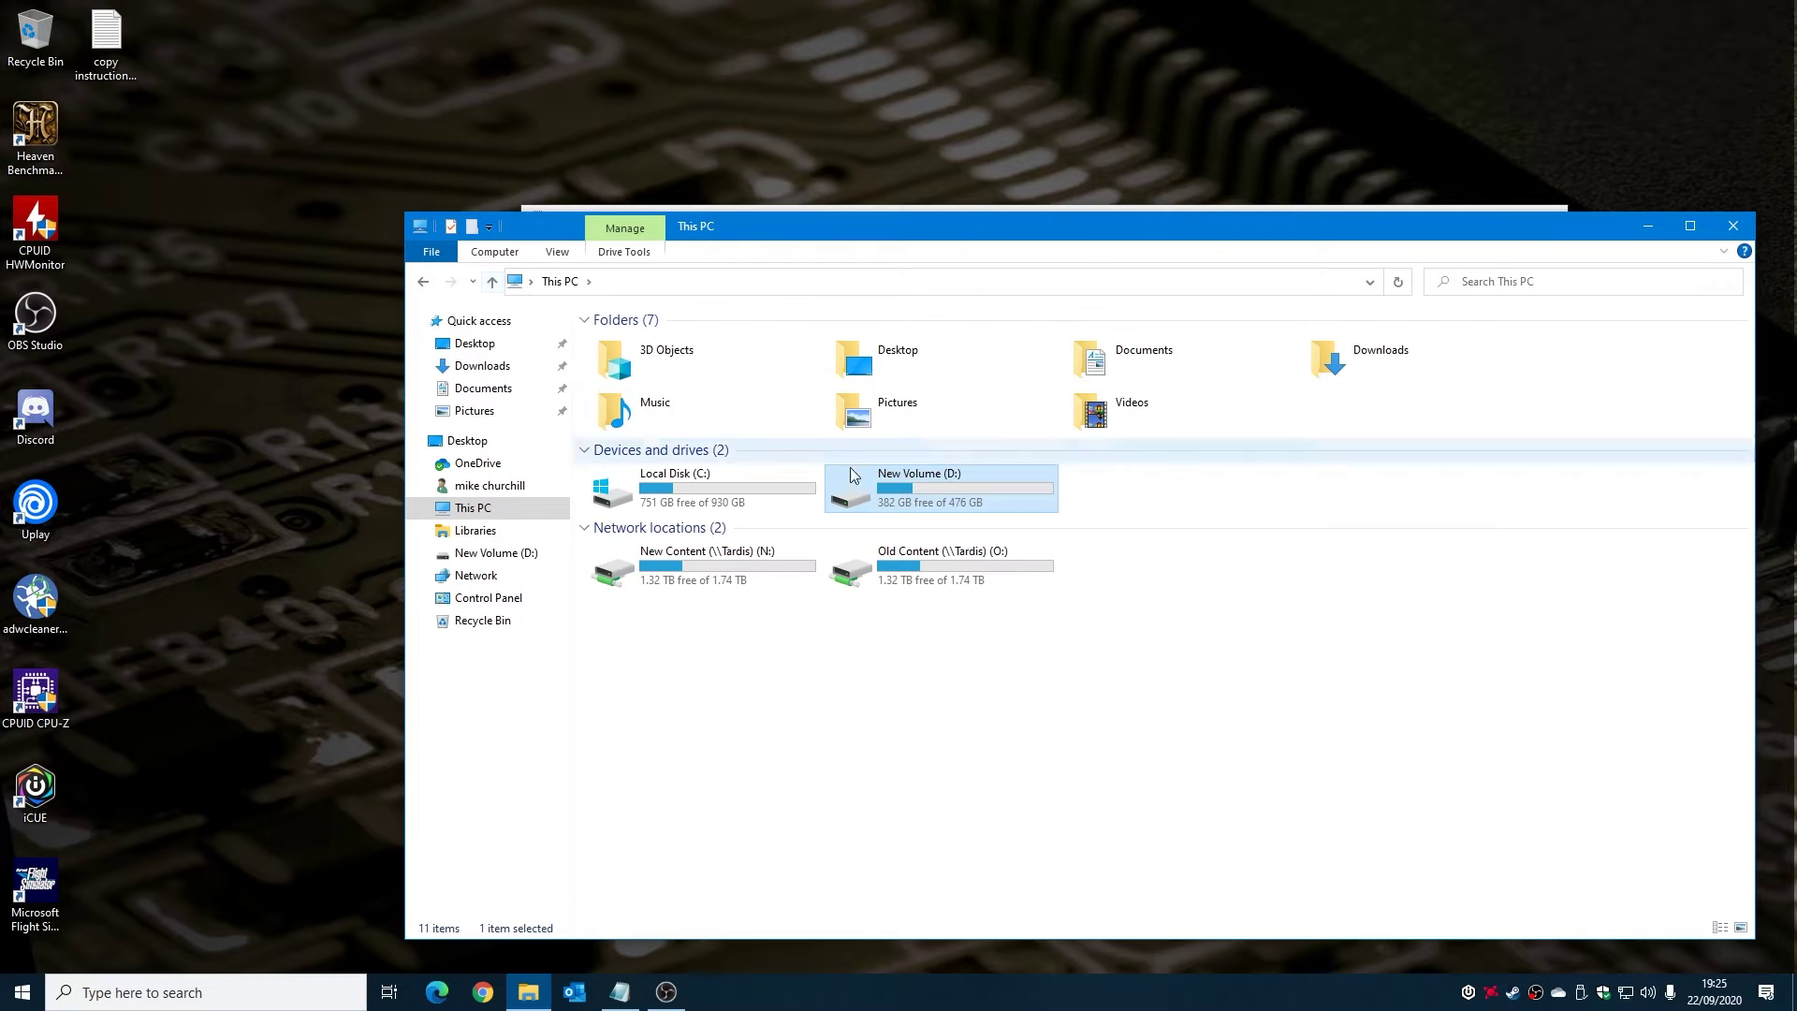
{"action": "left_click", "coordinate": [1733, 225]}
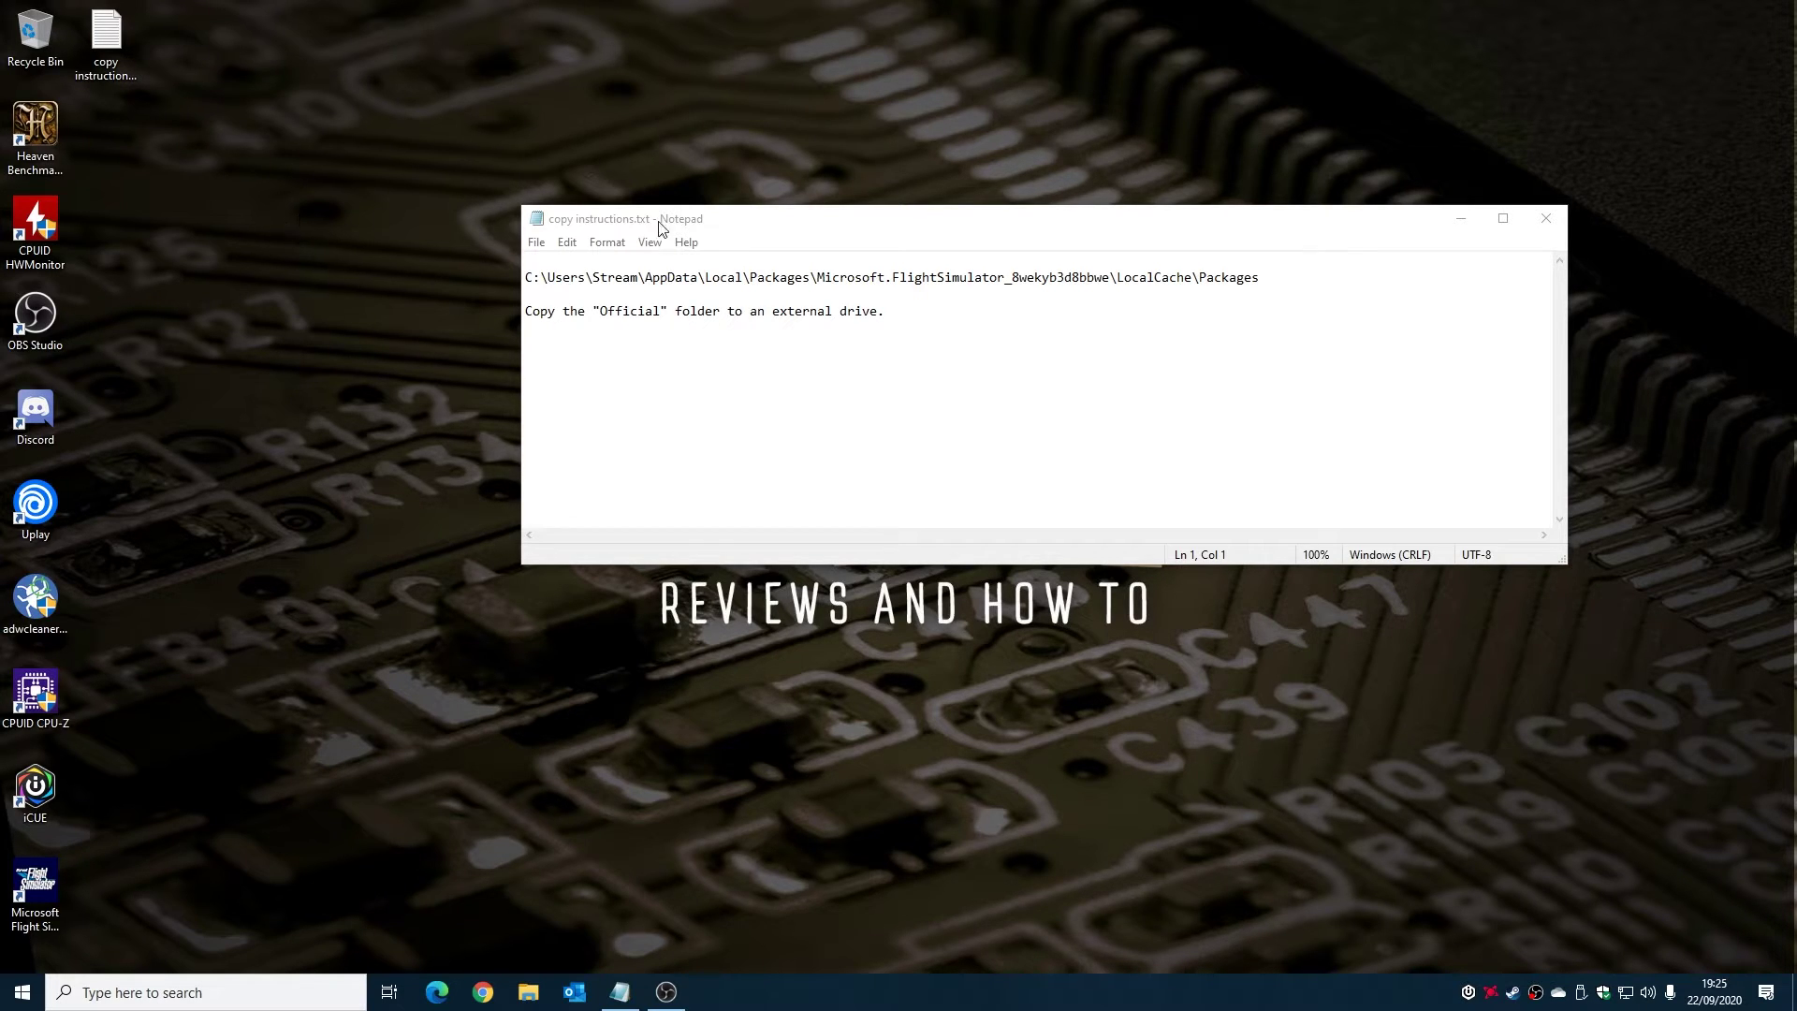
Step: Move the copy instructions note to the top-right corner and open File Explorer at This PC
{"action": "left_click_drag", "start_coordinate": [917, 217], "coordinate": [1100, 36]}
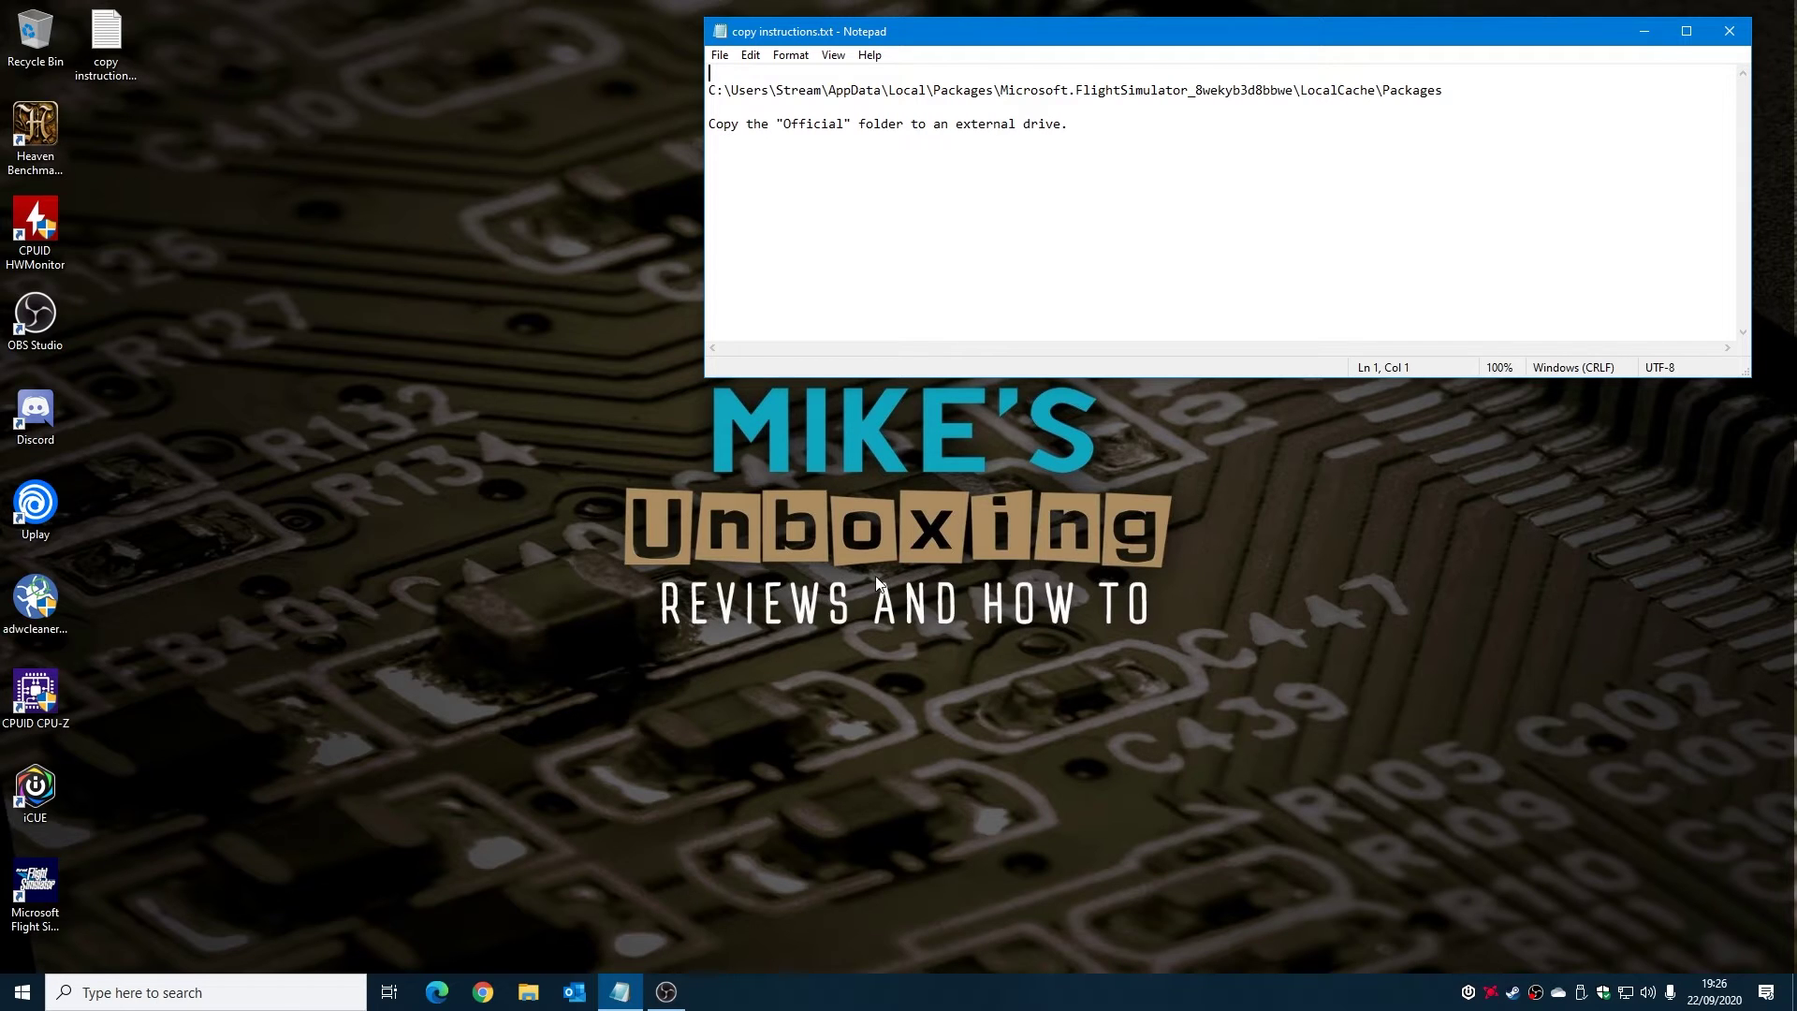
{"action": "left_click", "coordinate": [528, 994]}
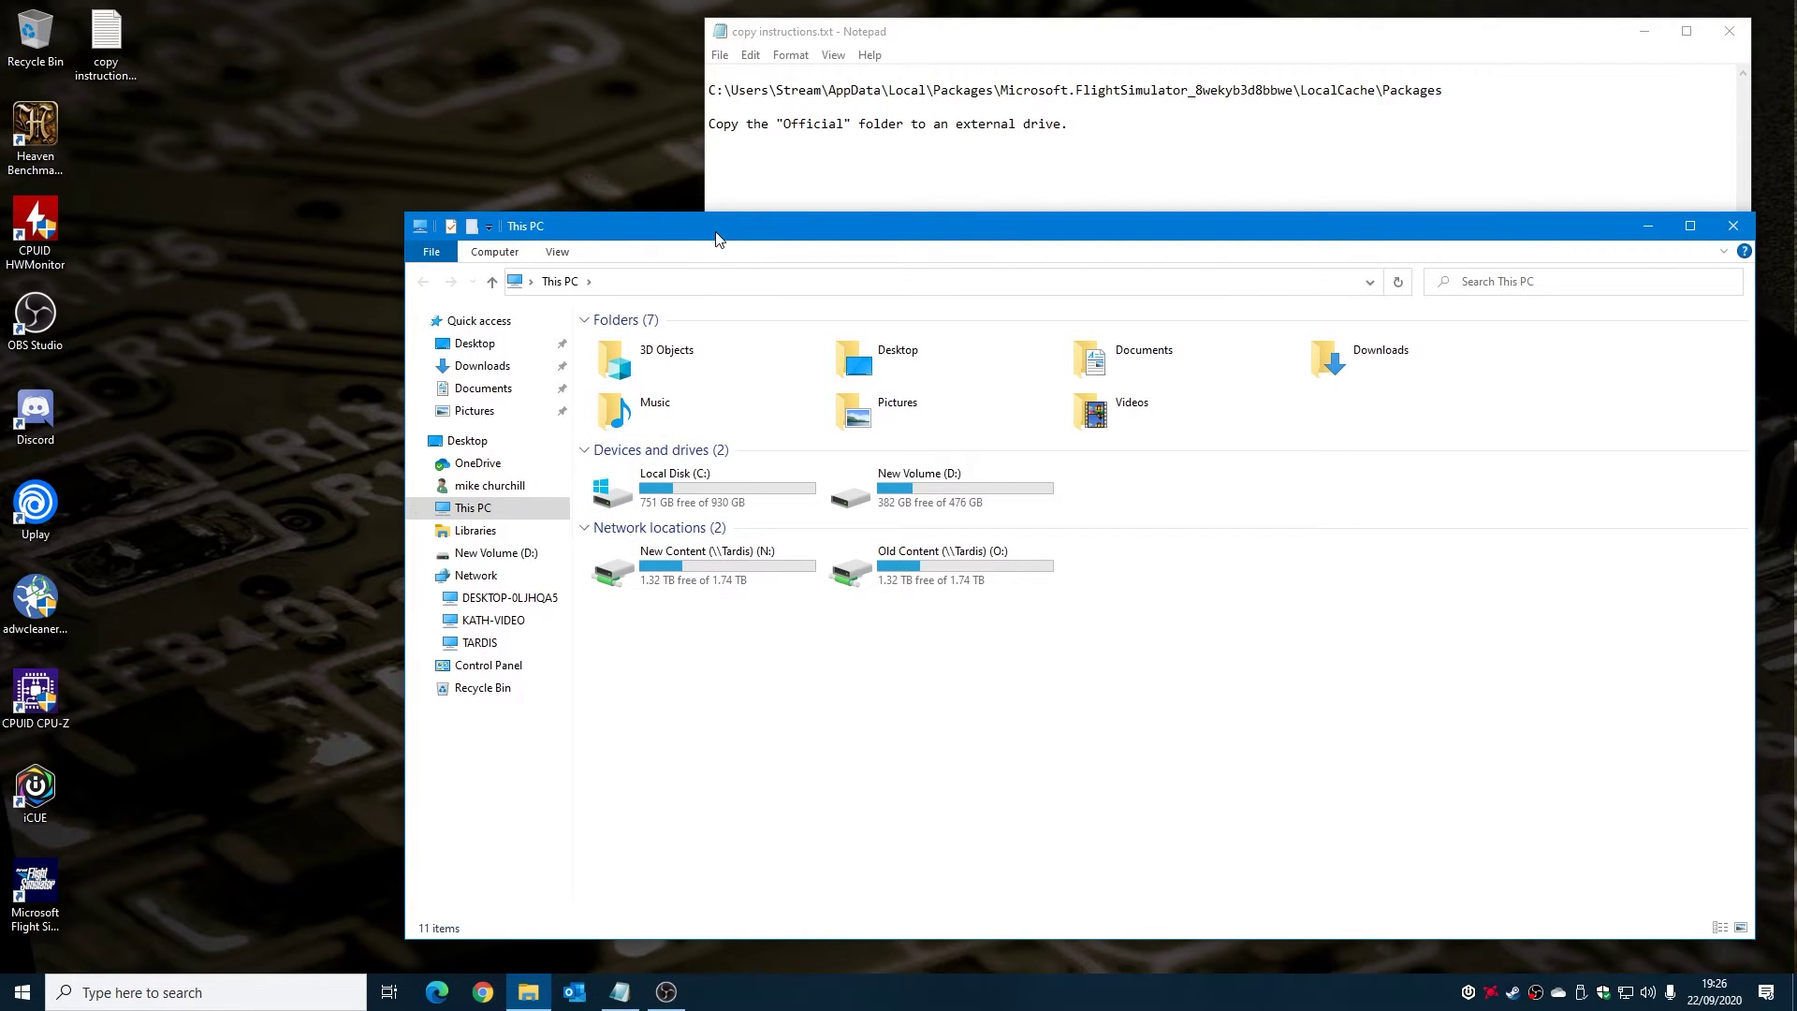
Step: Open C:\Users and the user's profile folder, check the view settings, then close that window
{"action": "left_click_drag", "start_coordinate": [721, 230], "coordinate": [736, 497]}
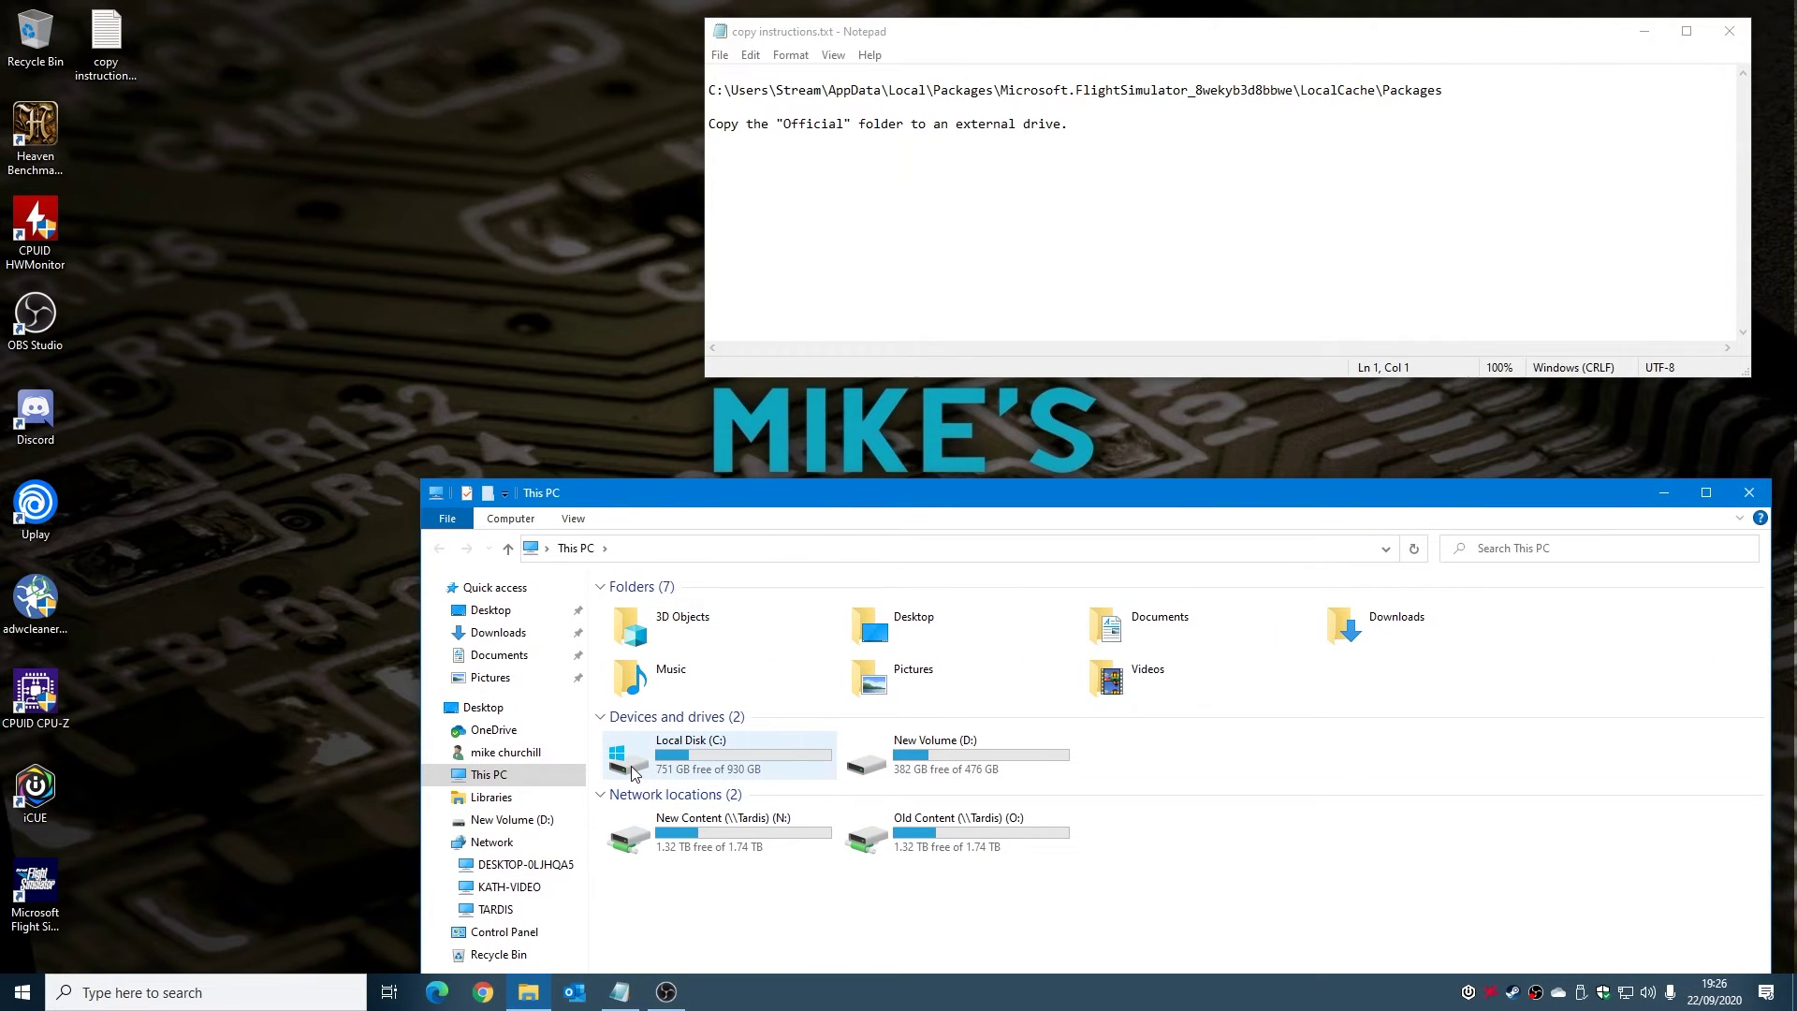
{"action": "double_click", "coordinate": [631, 765]}
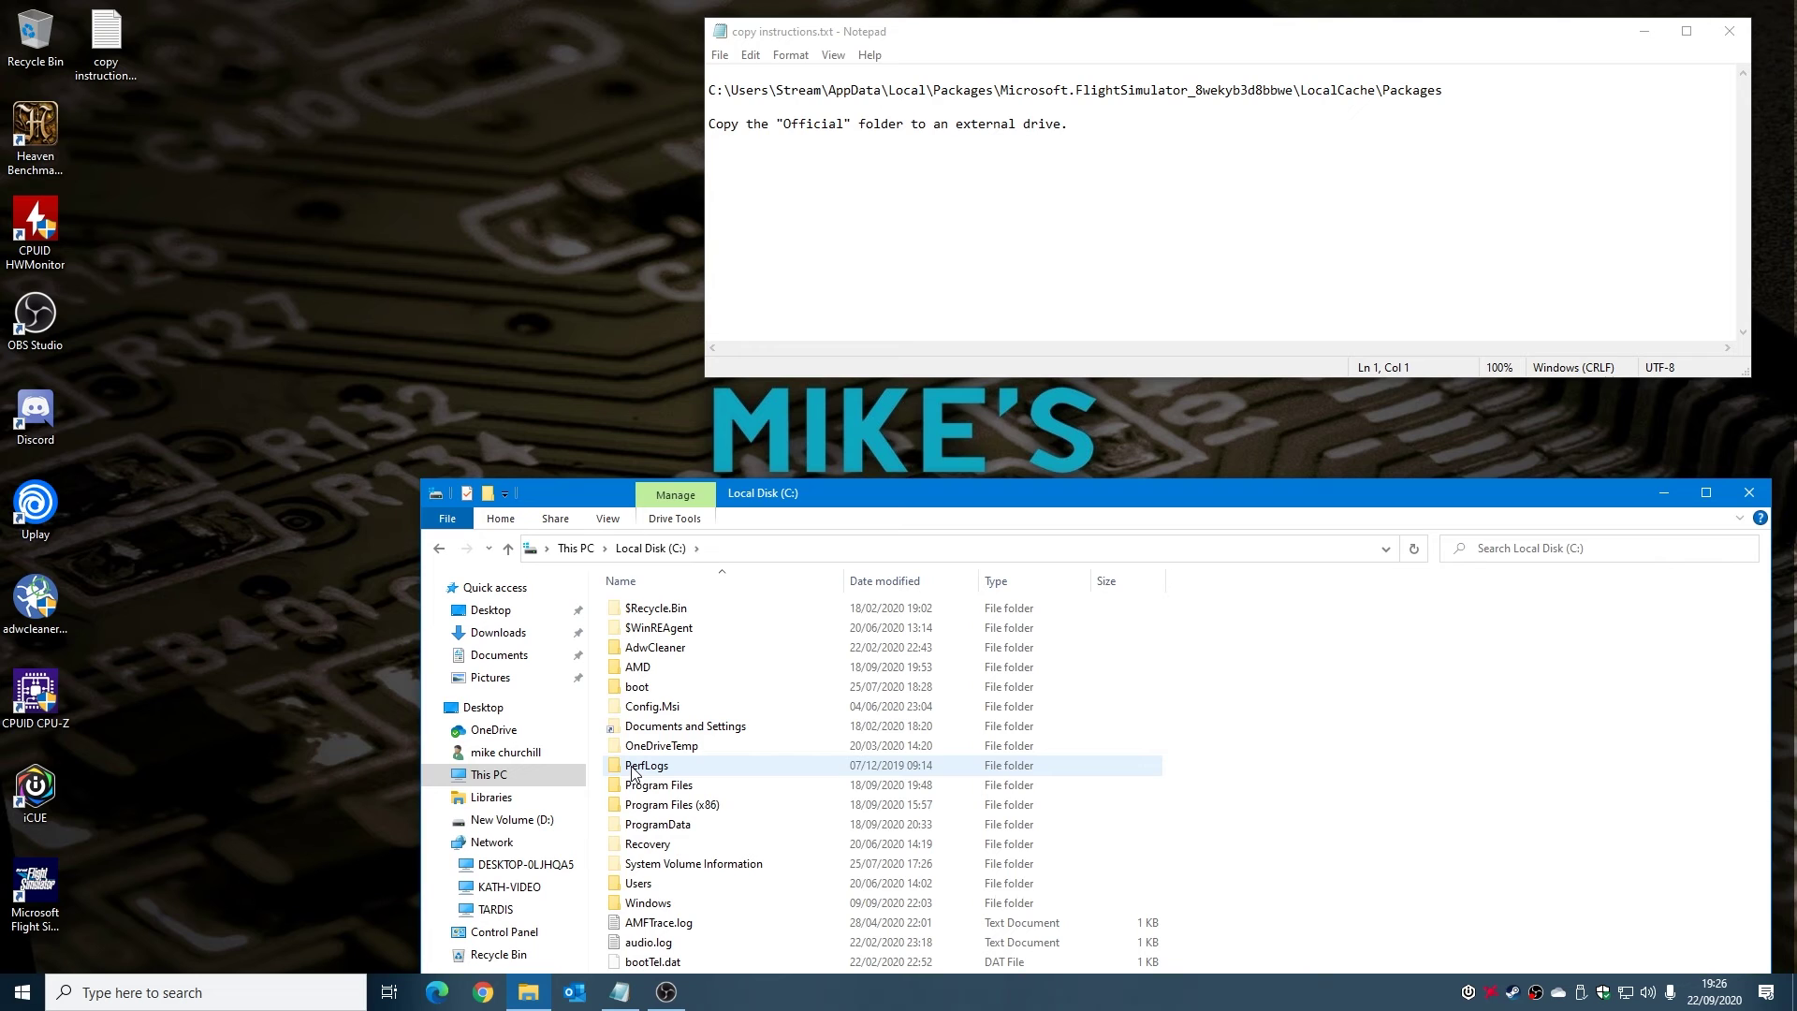
{"action": "left_click_drag", "start_coordinate": [781, 496], "coordinate": [728, 217]}
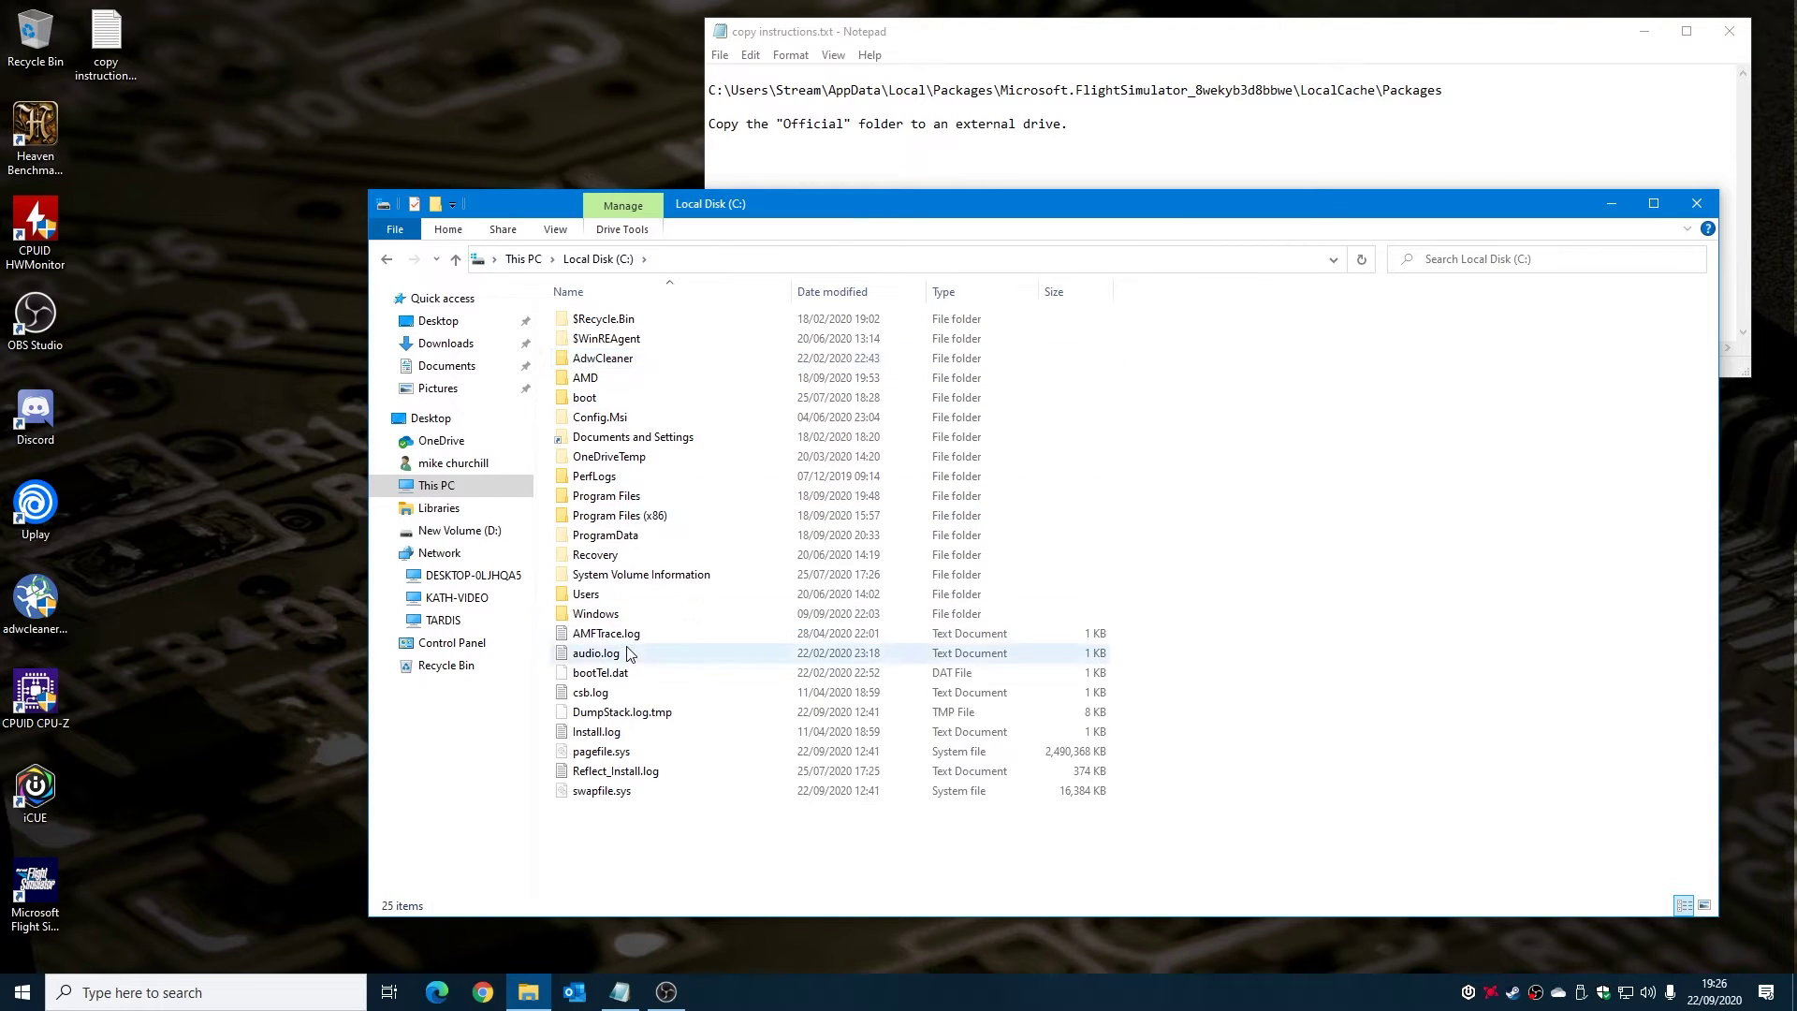
{"action": "double_click", "coordinate": [566, 597]}
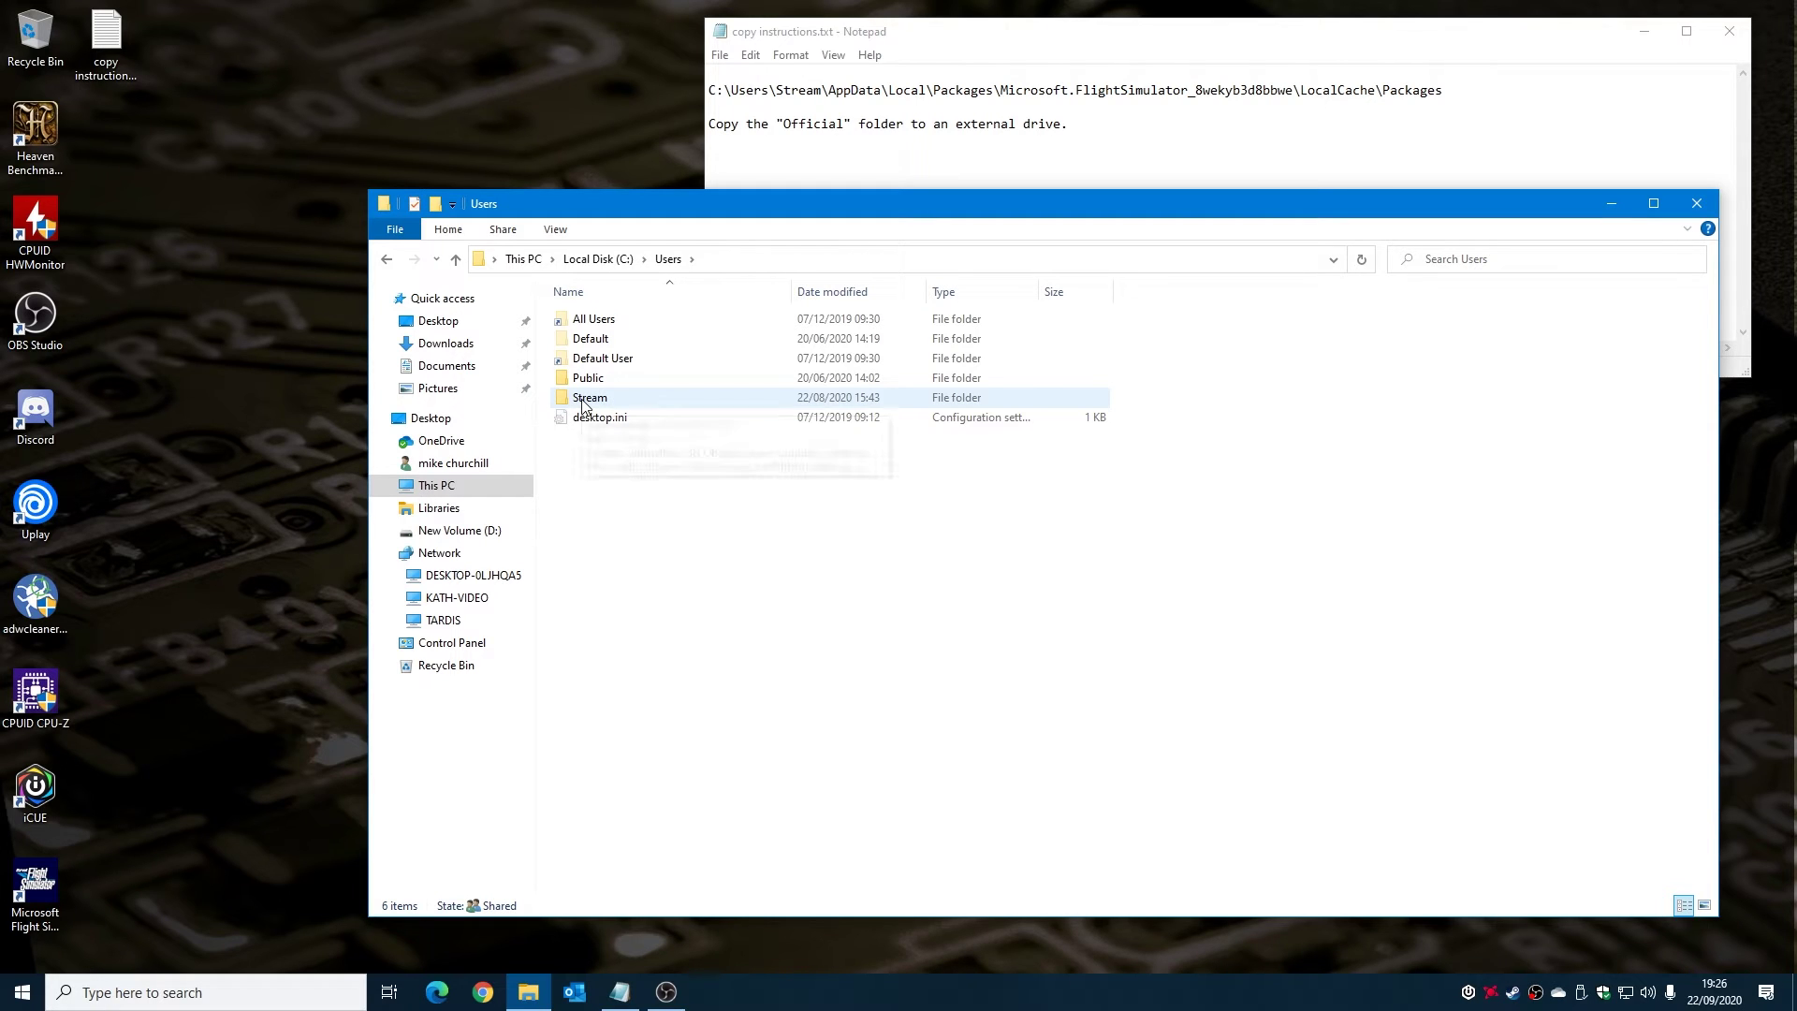
{"action": "double_click", "coordinate": [582, 400]}
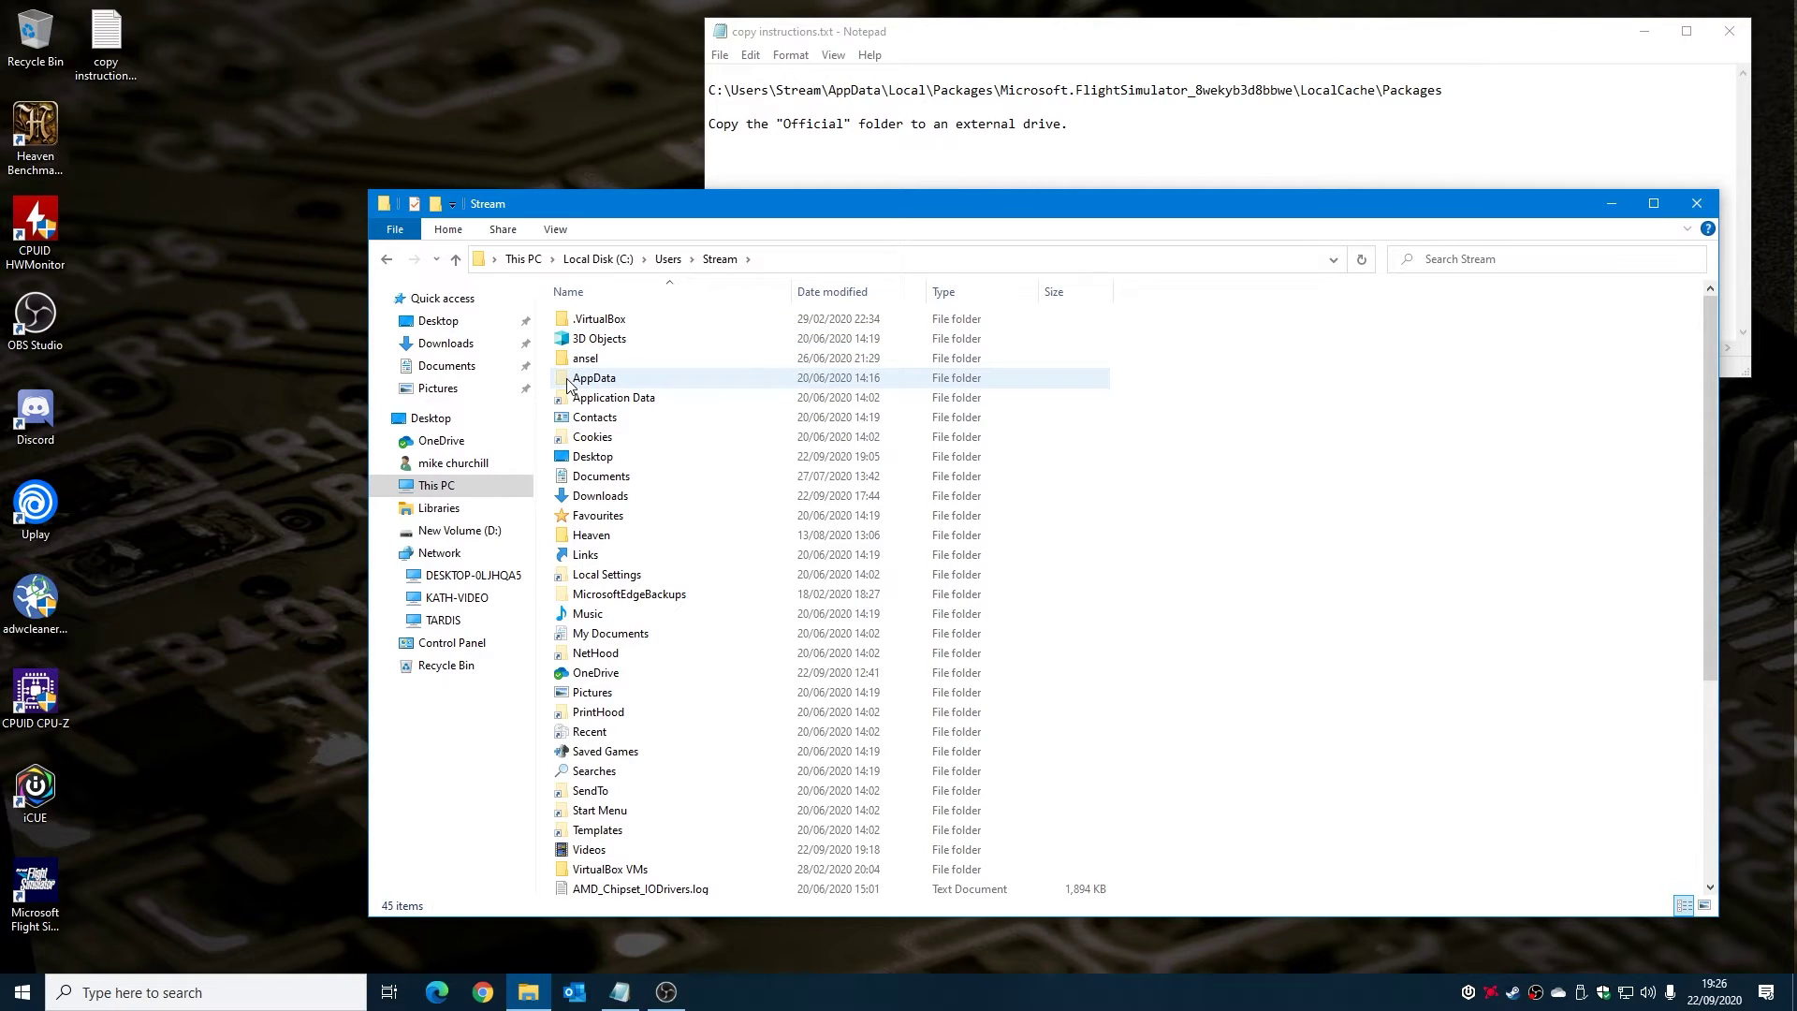
{"action": "left_click", "coordinate": [554, 229]}
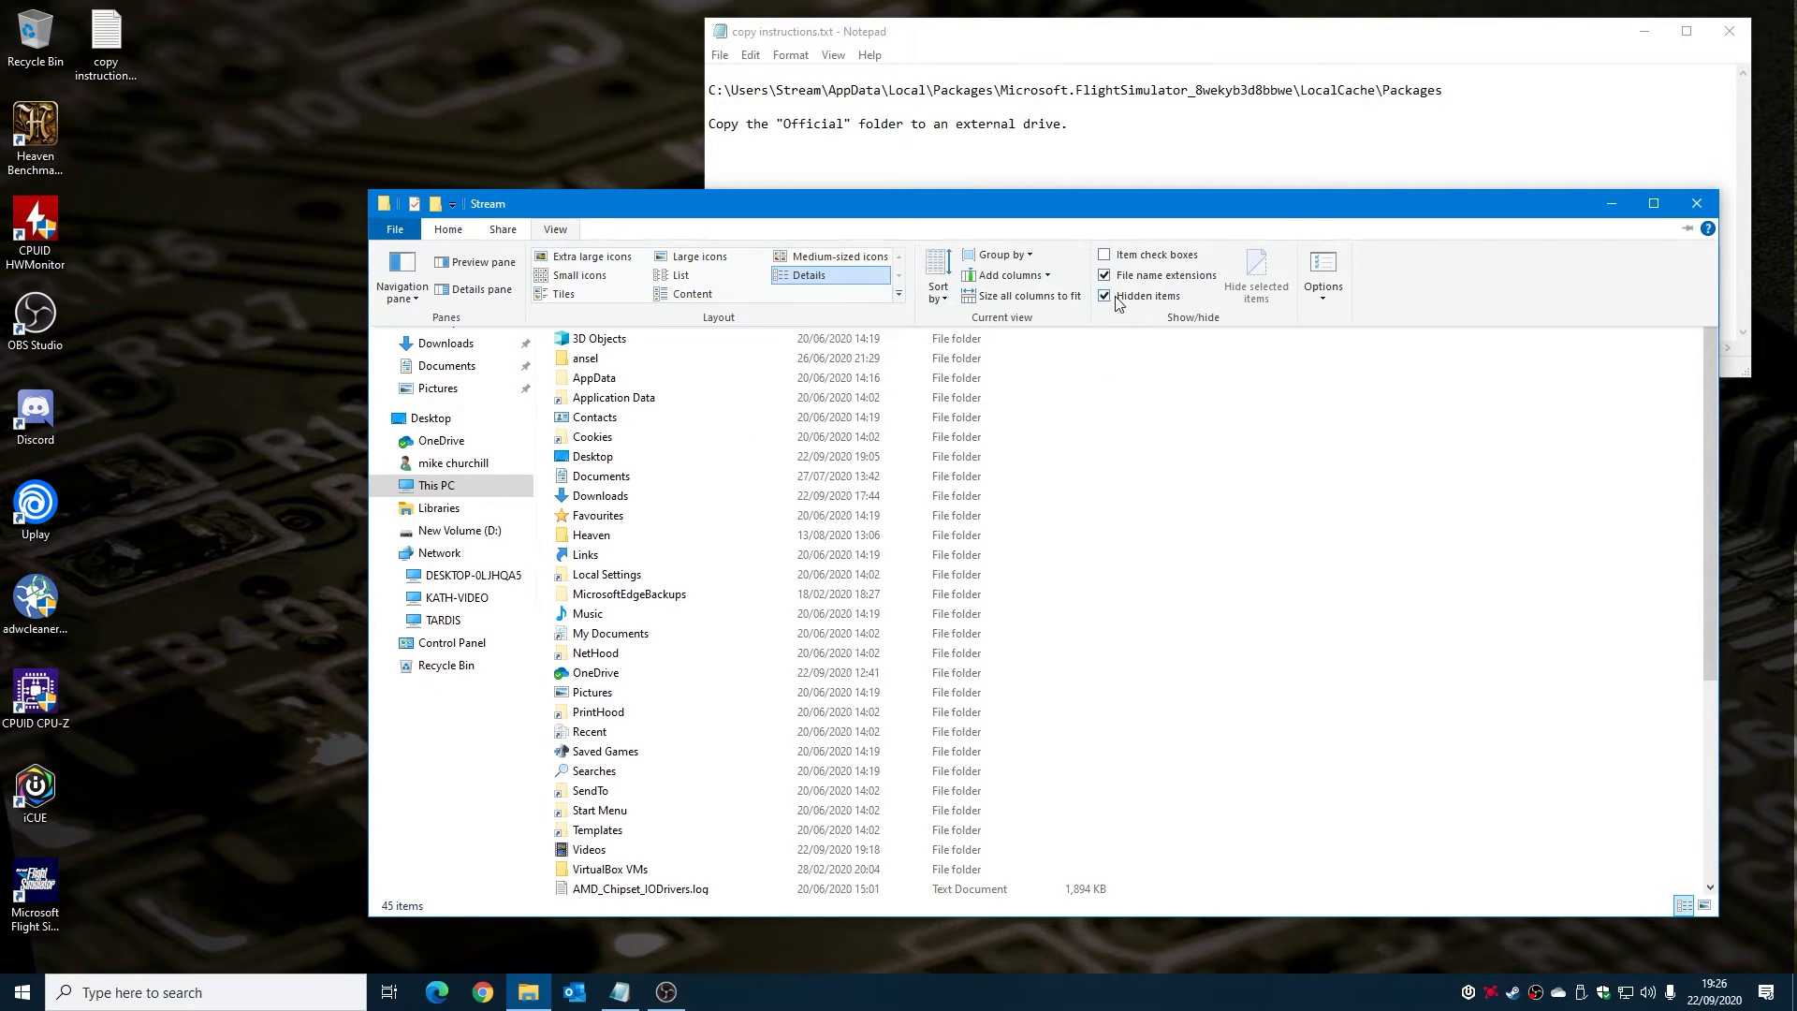
{"action": "left_click", "coordinate": [1696, 204]}
Step: In a fresh window, go to C:\Users\profile\AppData\Local and scroll its 42 items
{"action": "left_click", "coordinate": [524, 997]}
{"action": "double_click", "coordinate": [602, 468]}
{"action": "double_click", "coordinate": [603, 593]}
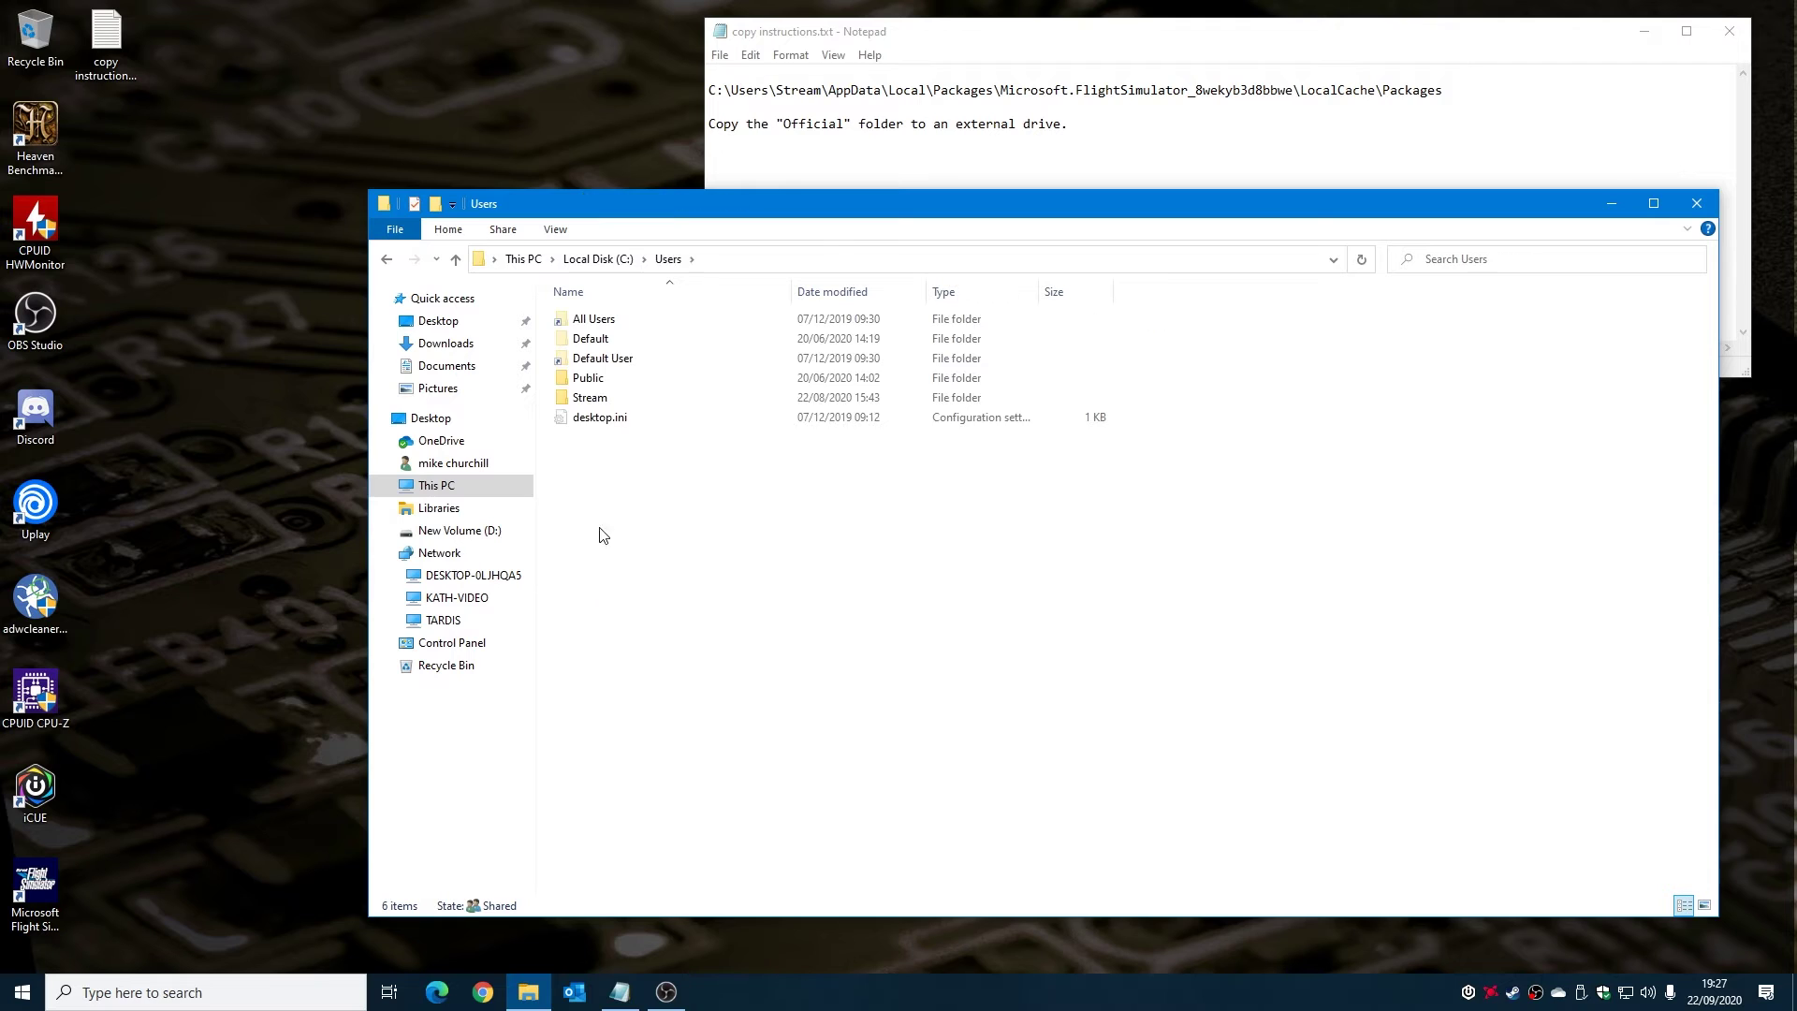
{"action": "double_click", "coordinate": [589, 405]}
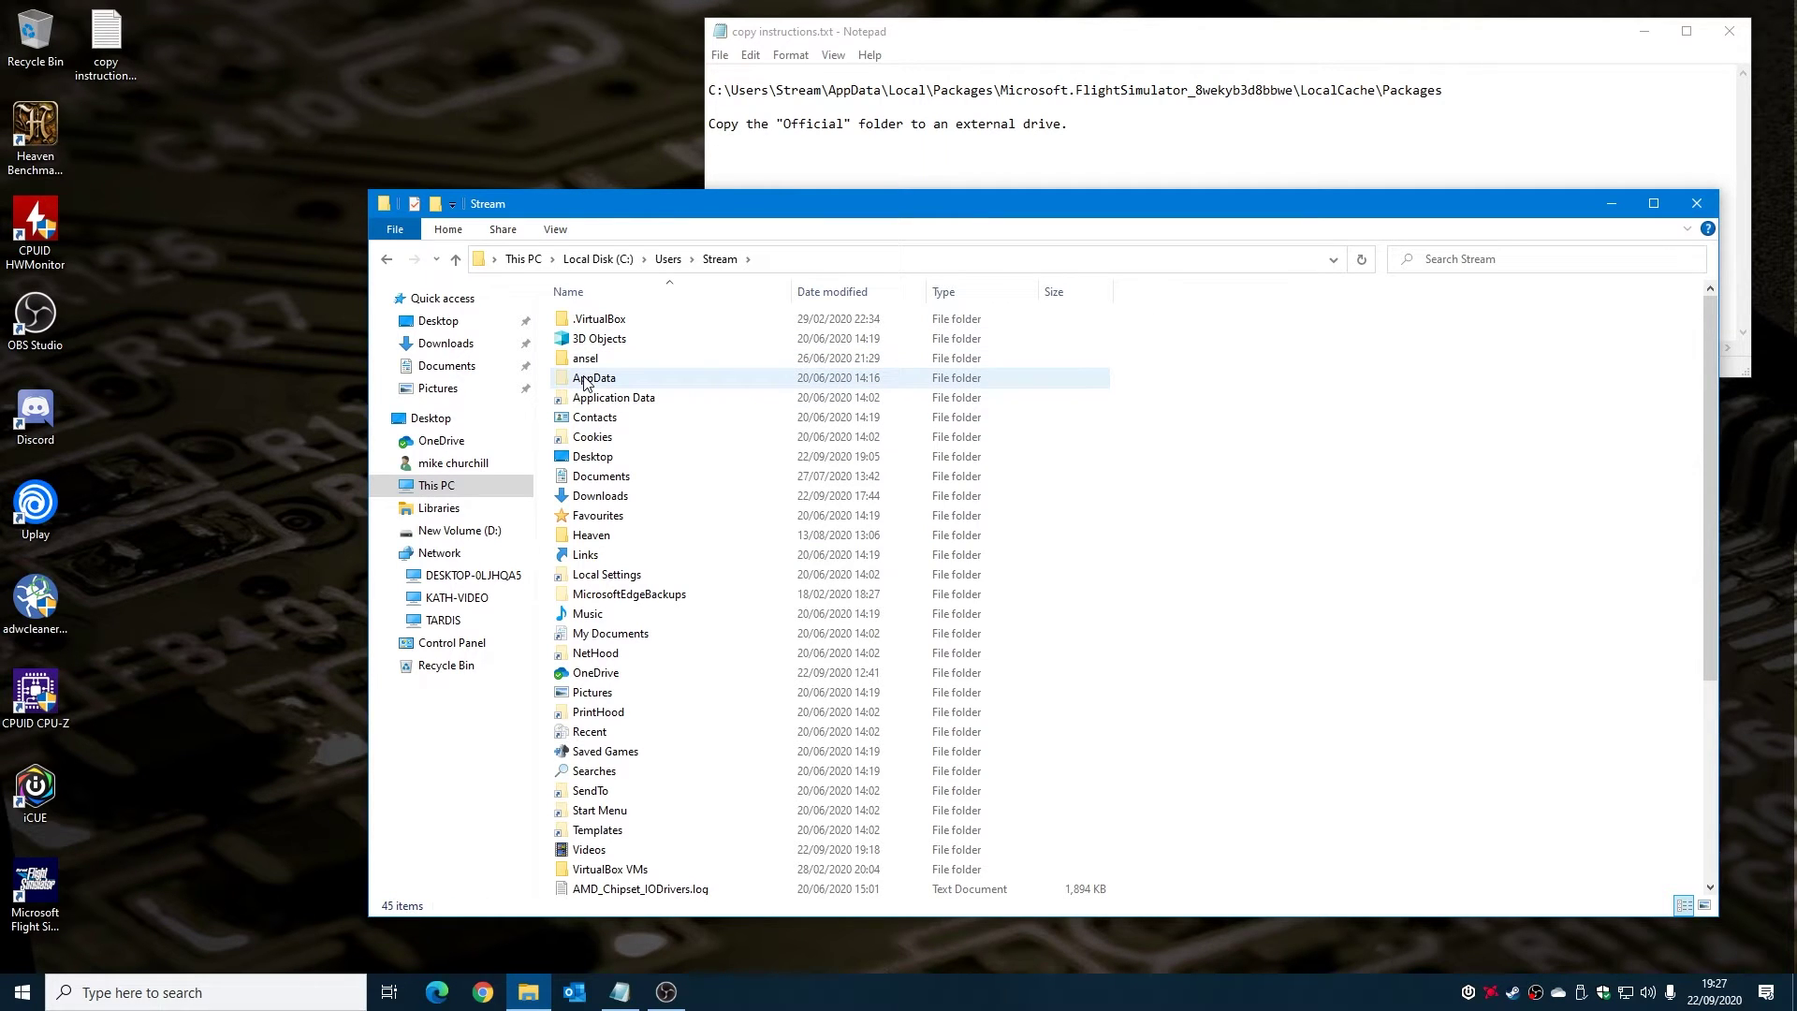
{"action": "double_click", "coordinate": [586, 379]}
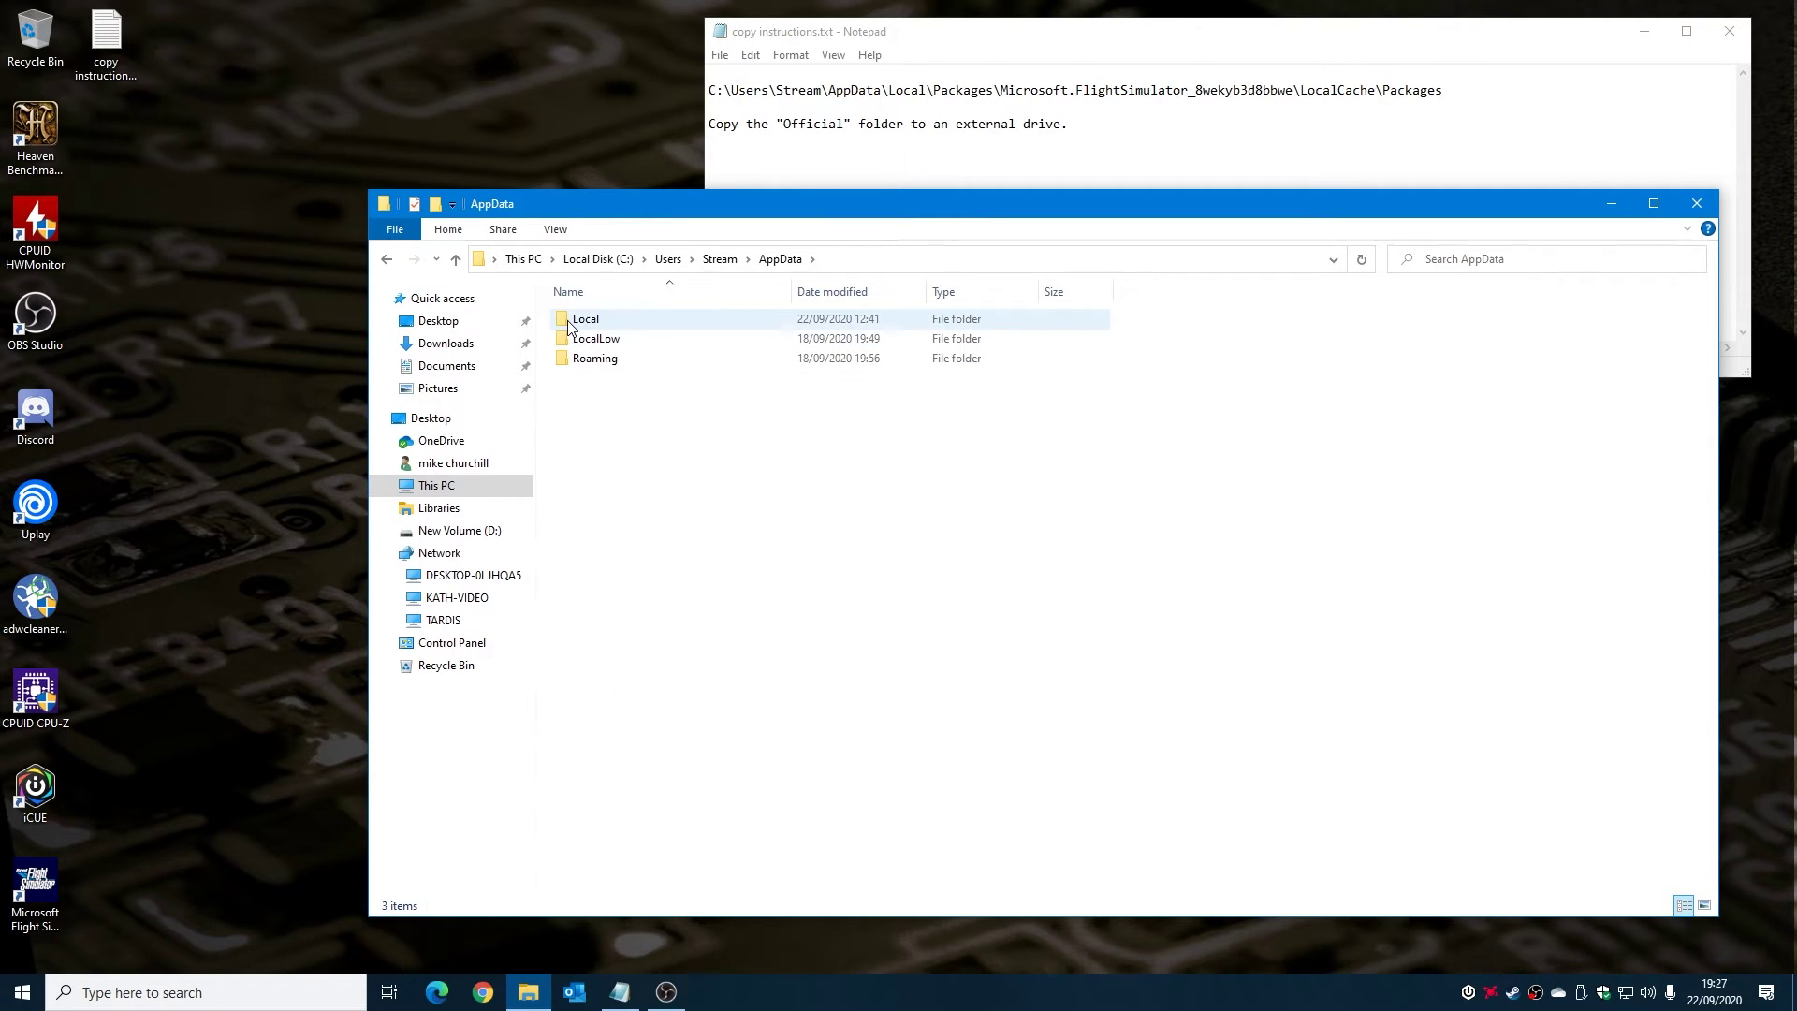
{"action": "double_click", "coordinate": [568, 326]}
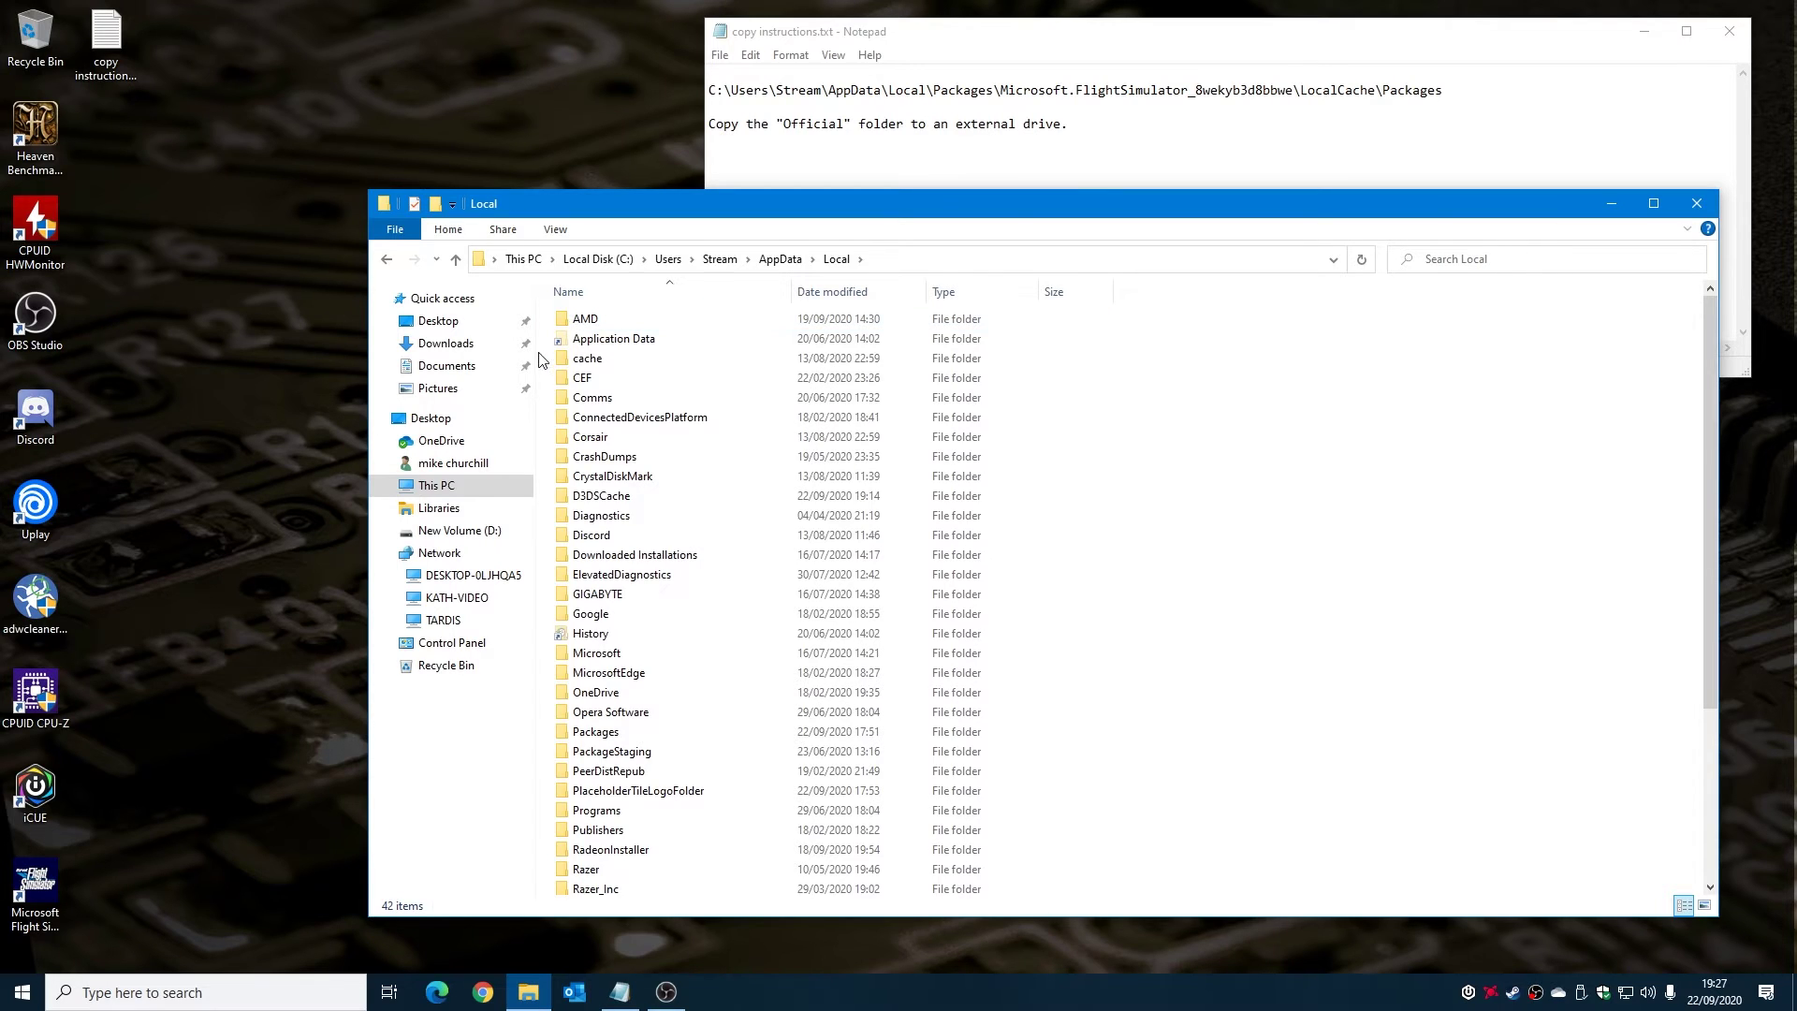
{"action": "scroll", "coordinate": [662, 510], "scroll_direction": "down", "scroll_amount": 1}
{"action": "scroll", "coordinate": [662, 510], "scroll_direction": "down", "scroll_amount": 3}
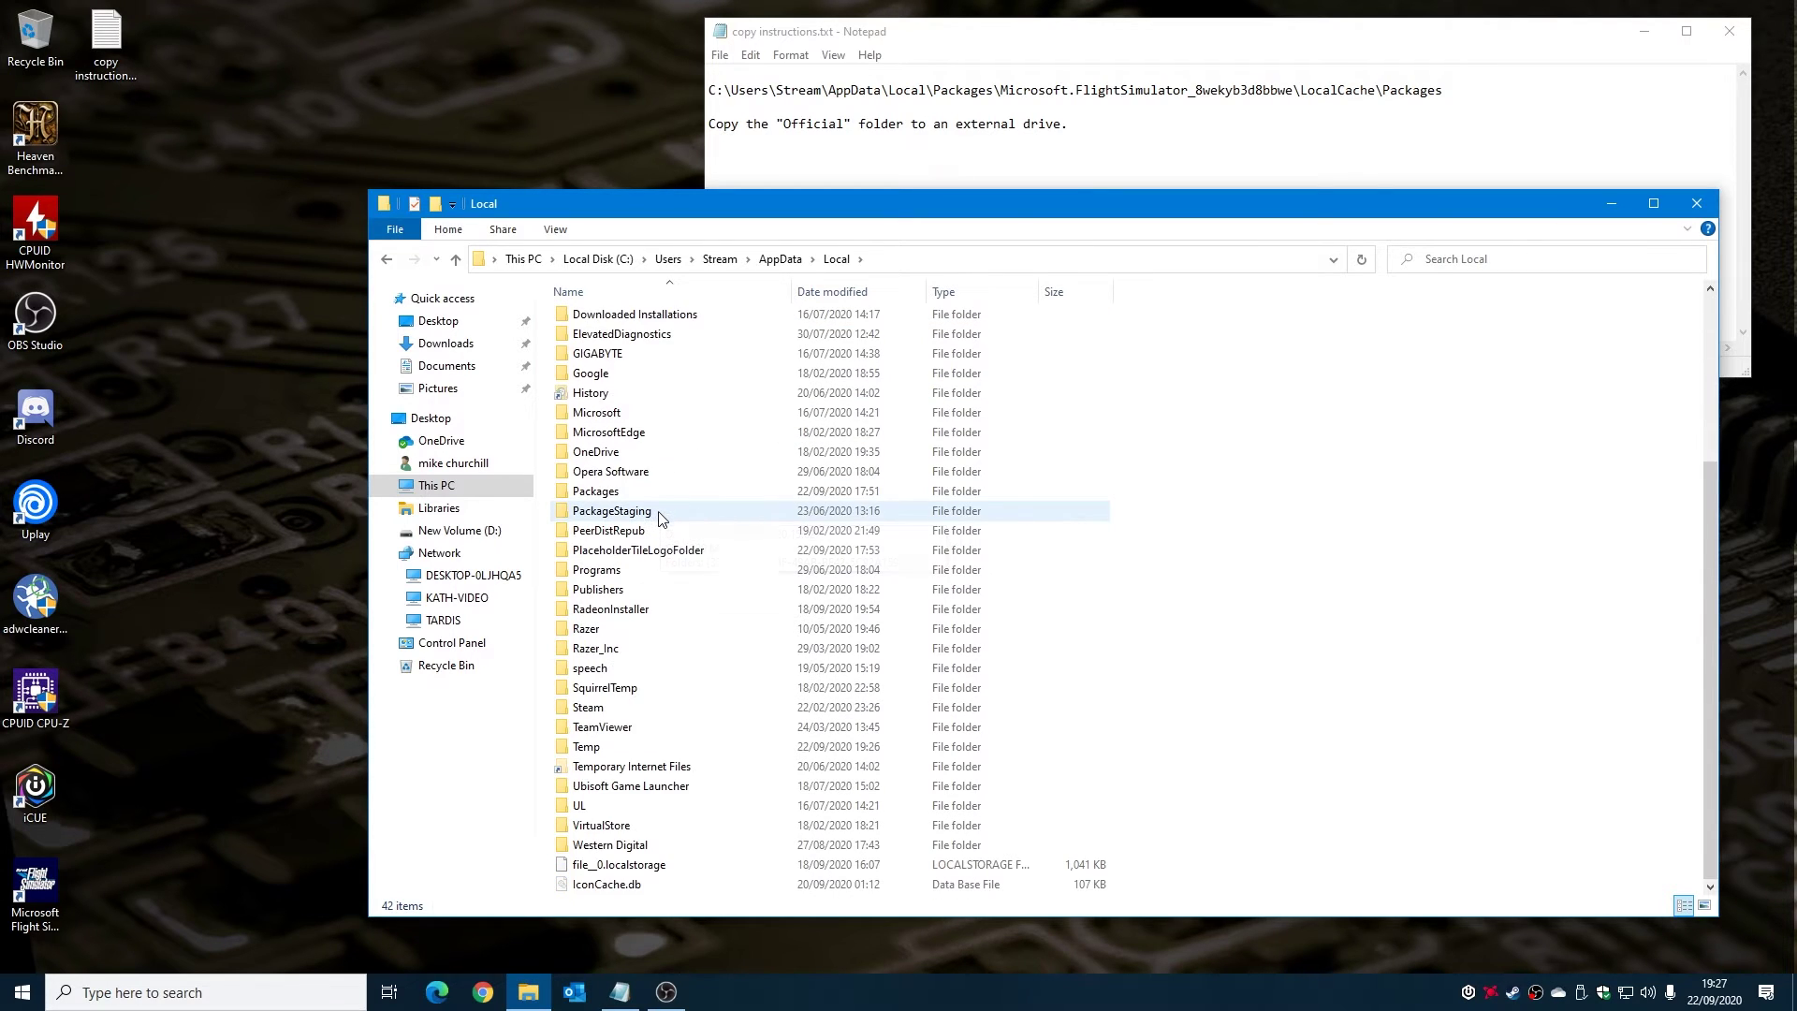
Step: Go through Packages\Microsoft.FlightSimulator_8wekyb3d8bbwe\LocalCache\Packages to reach Community and Official
{"action": "double_click", "coordinate": [601, 492]}
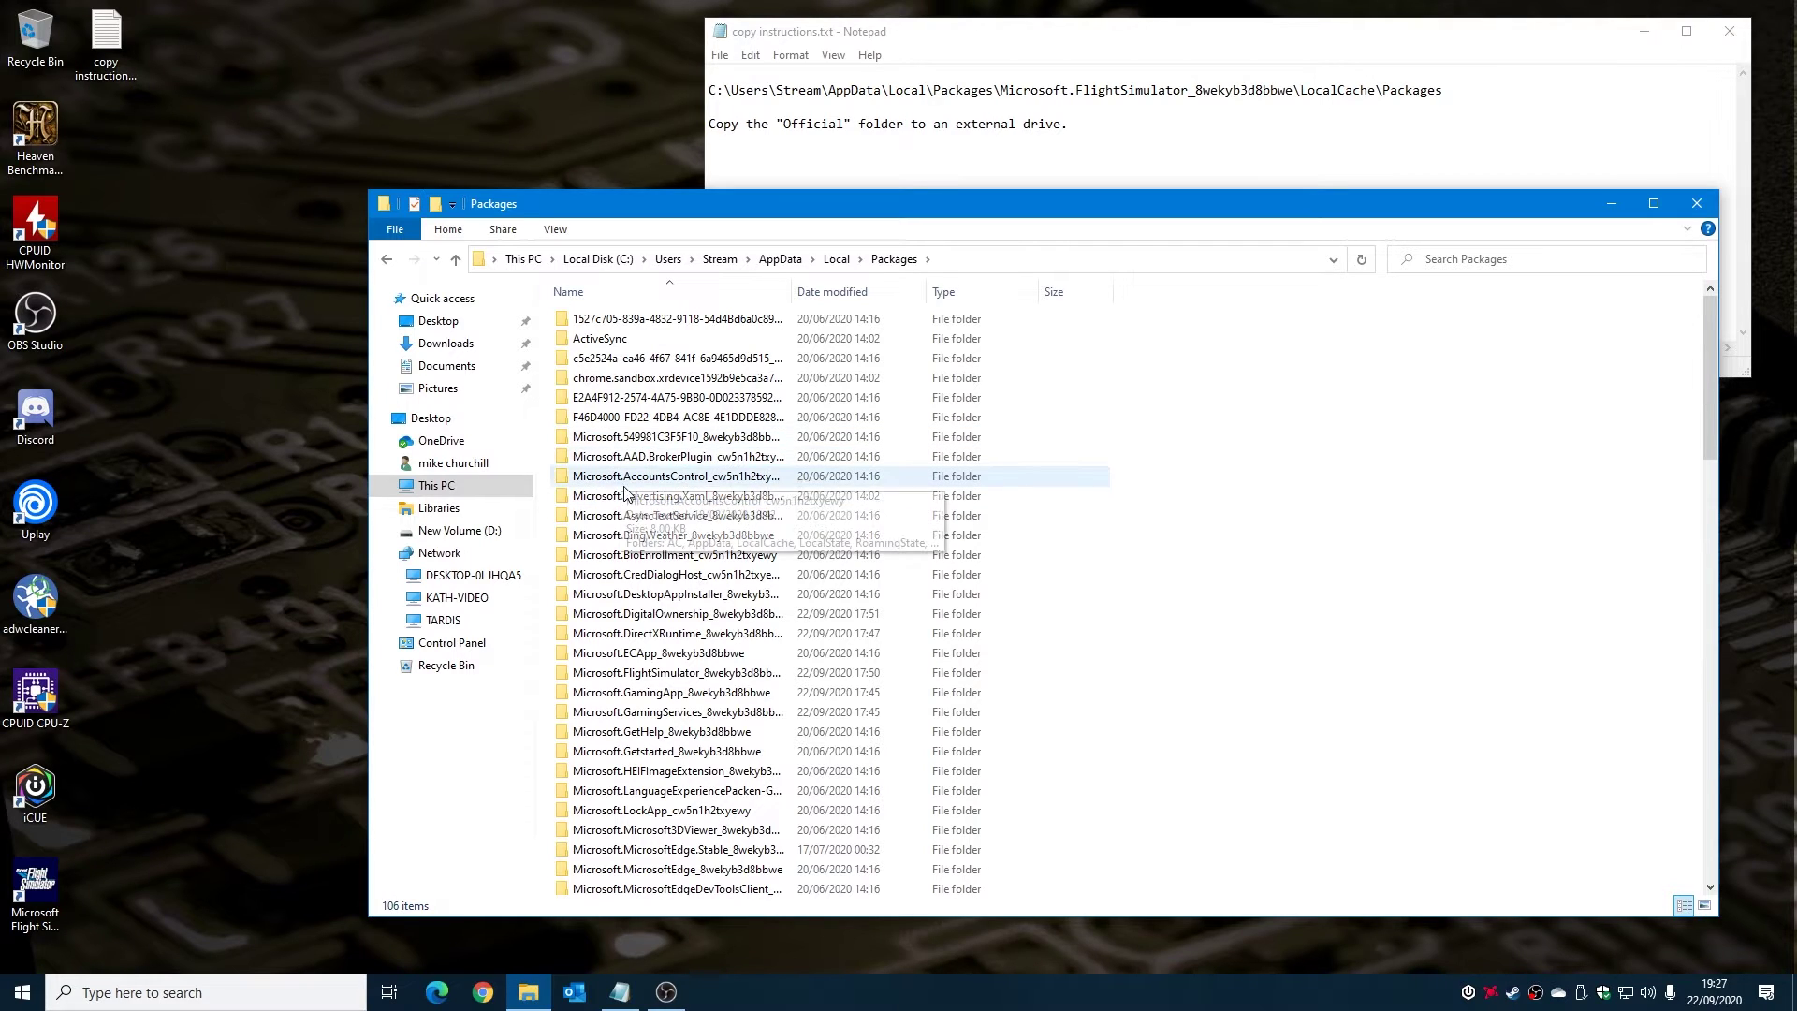
{"action": "scroll", "coordinate": [622, 502], "scroll_direction": "down", "scroll_amount": 3}
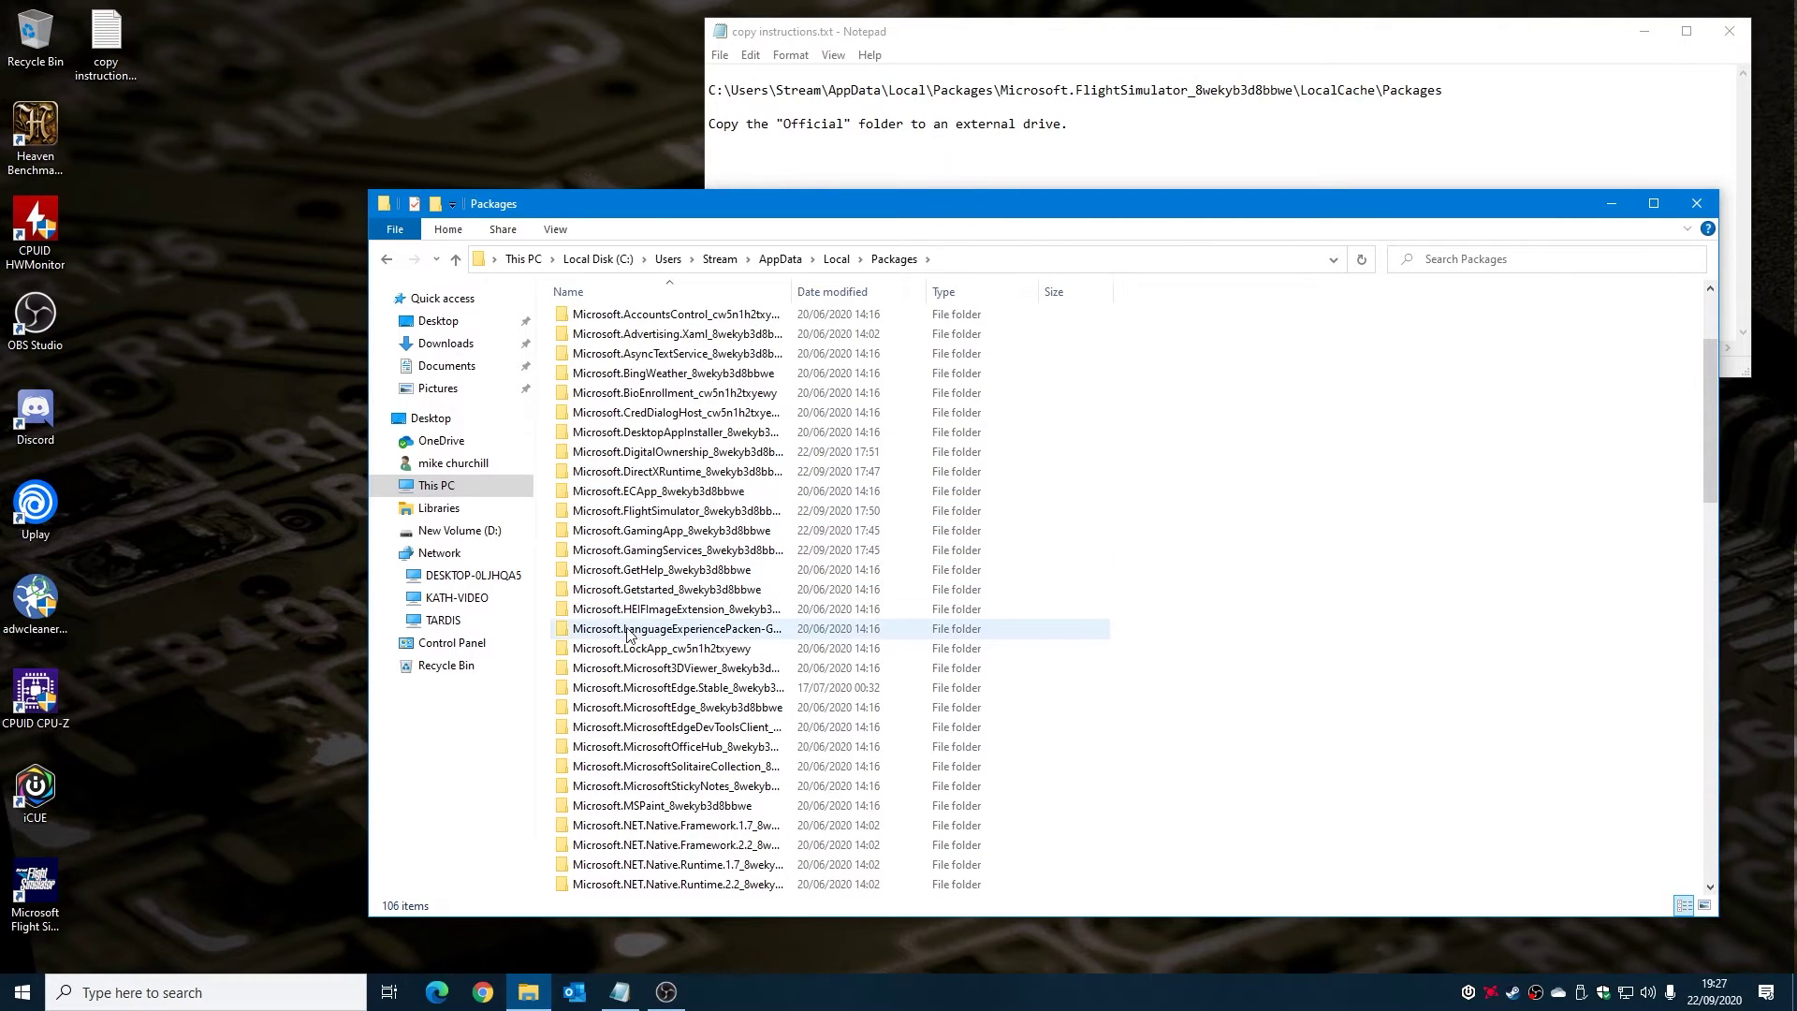
{"action": "double_click", "coordinate": [610, 513]}
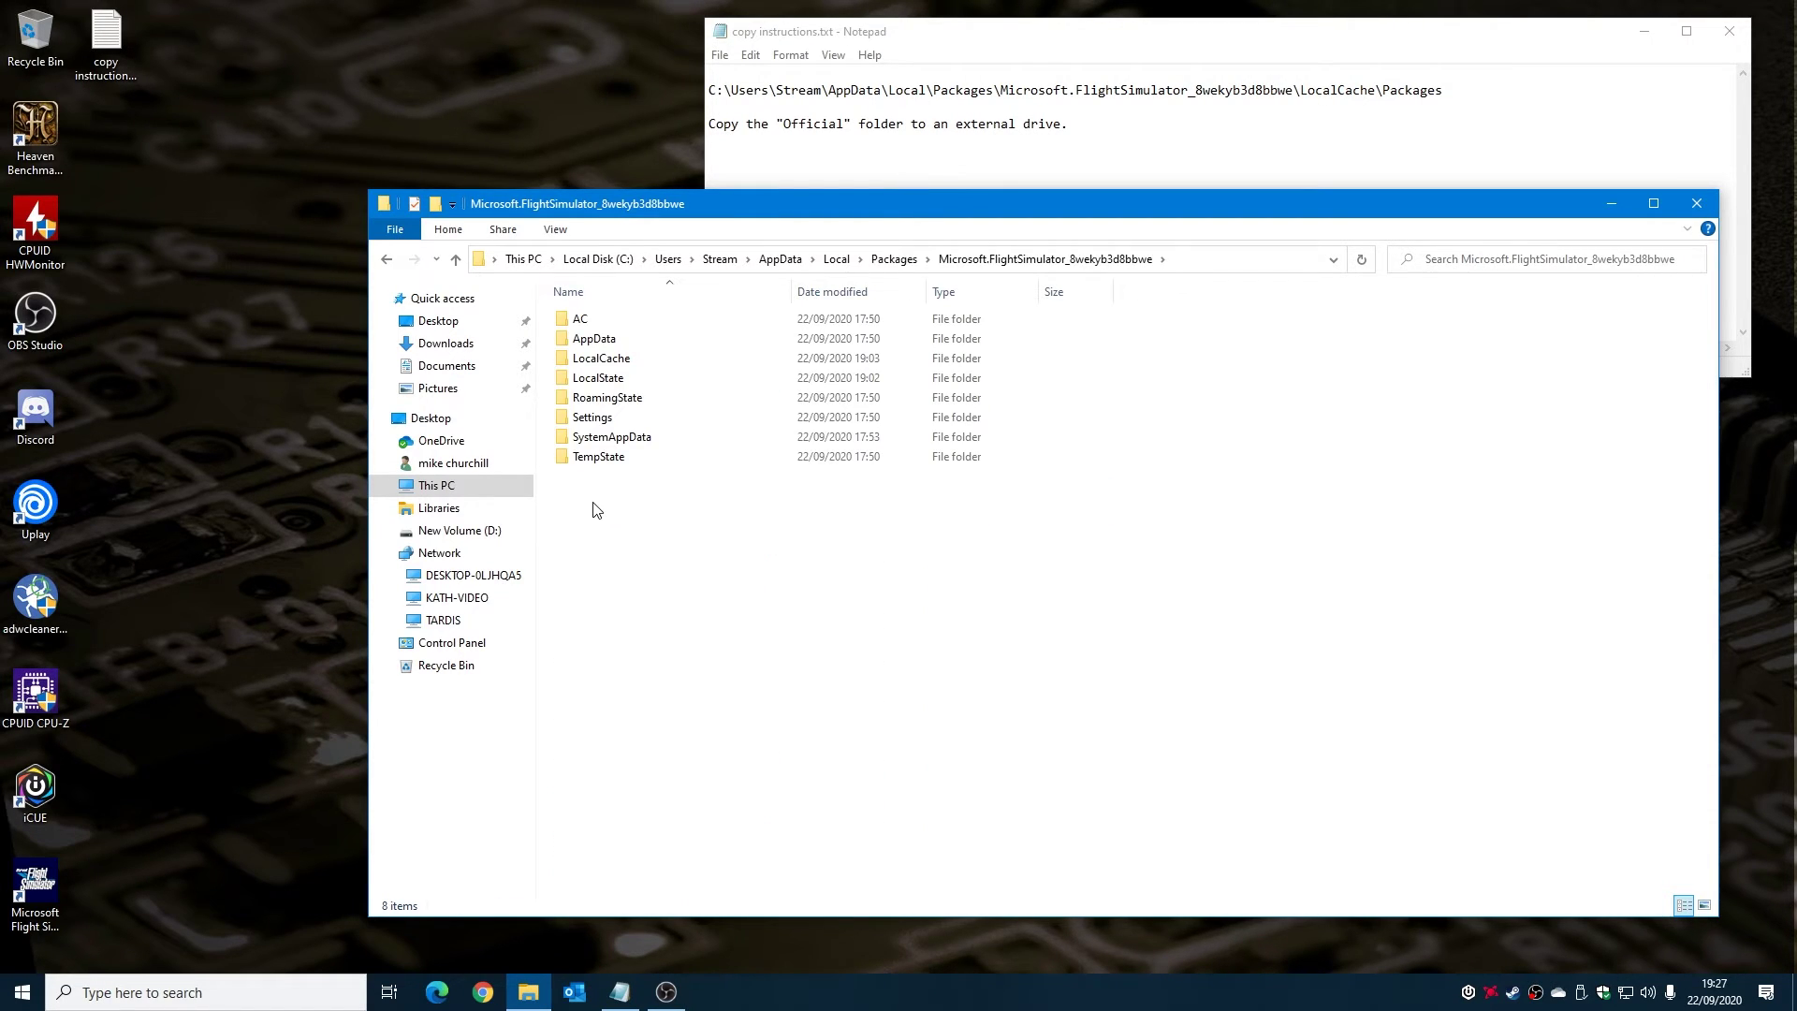
{"action": "double_click", "coordinate": [581, 365]}
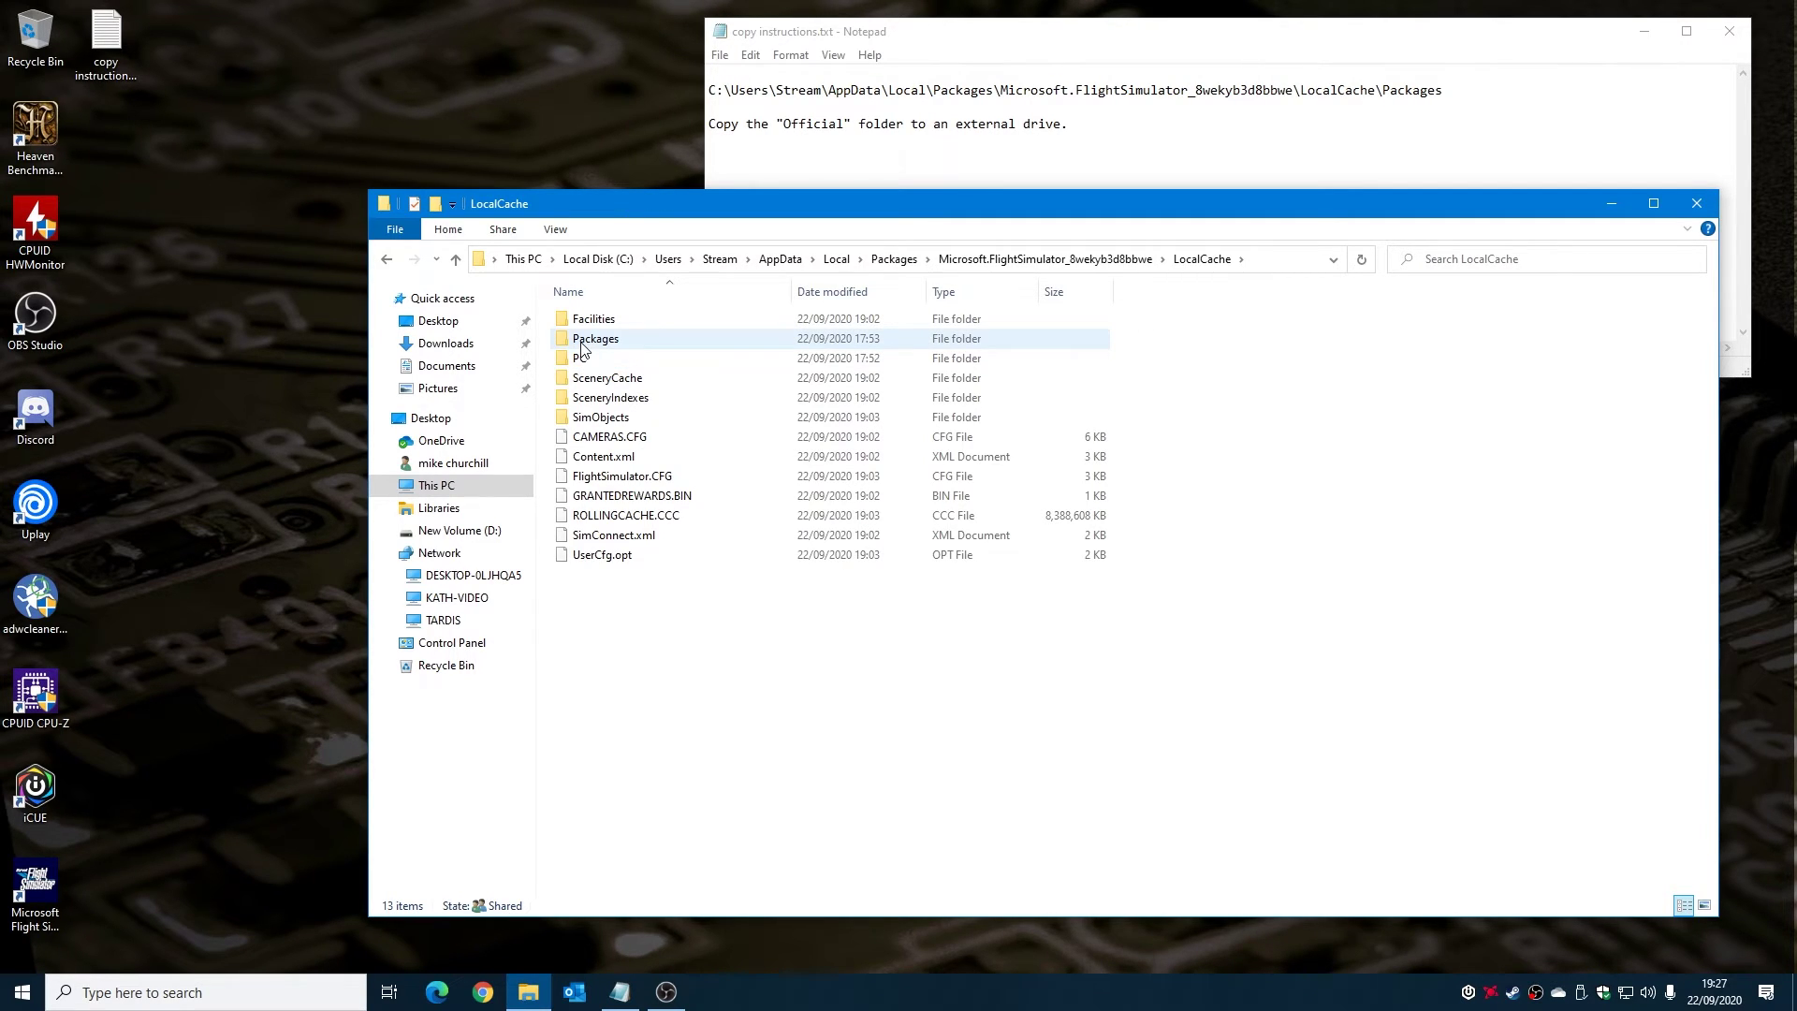
{"action": "double_click", "coordinate": [581, 342]}
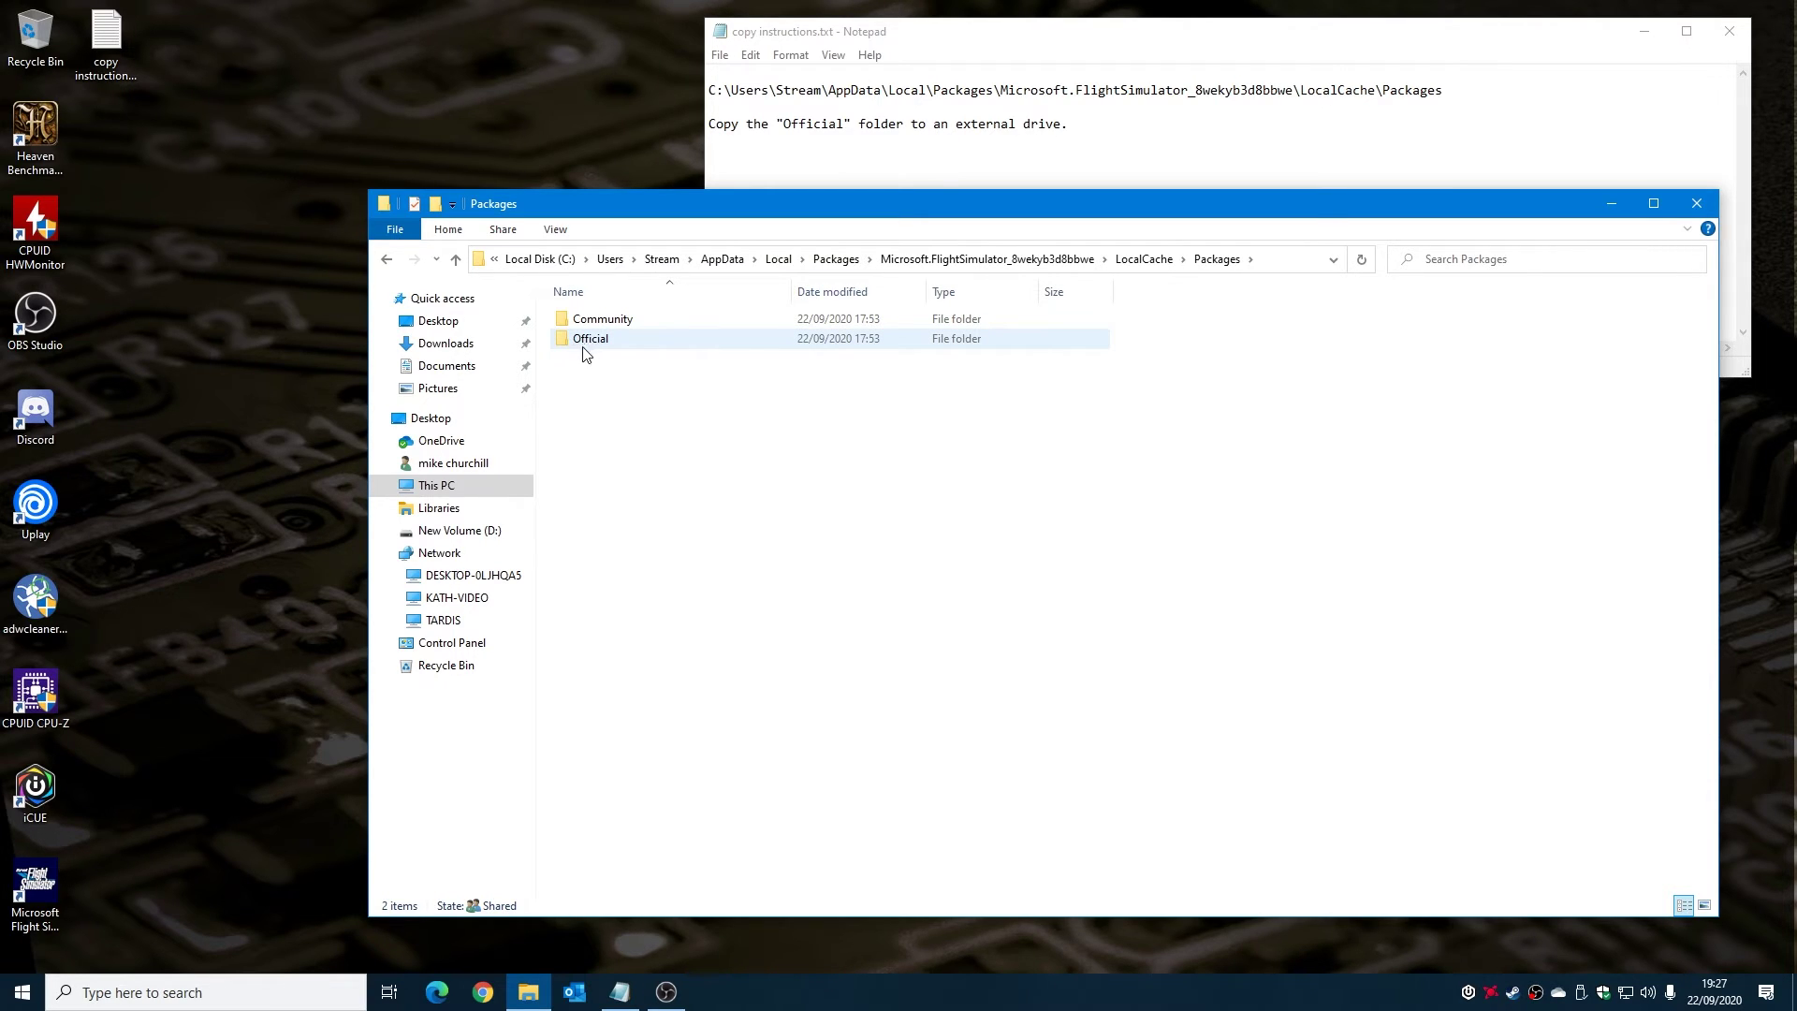
{"action": "mouse_move", "coordinate": [589, 347]}
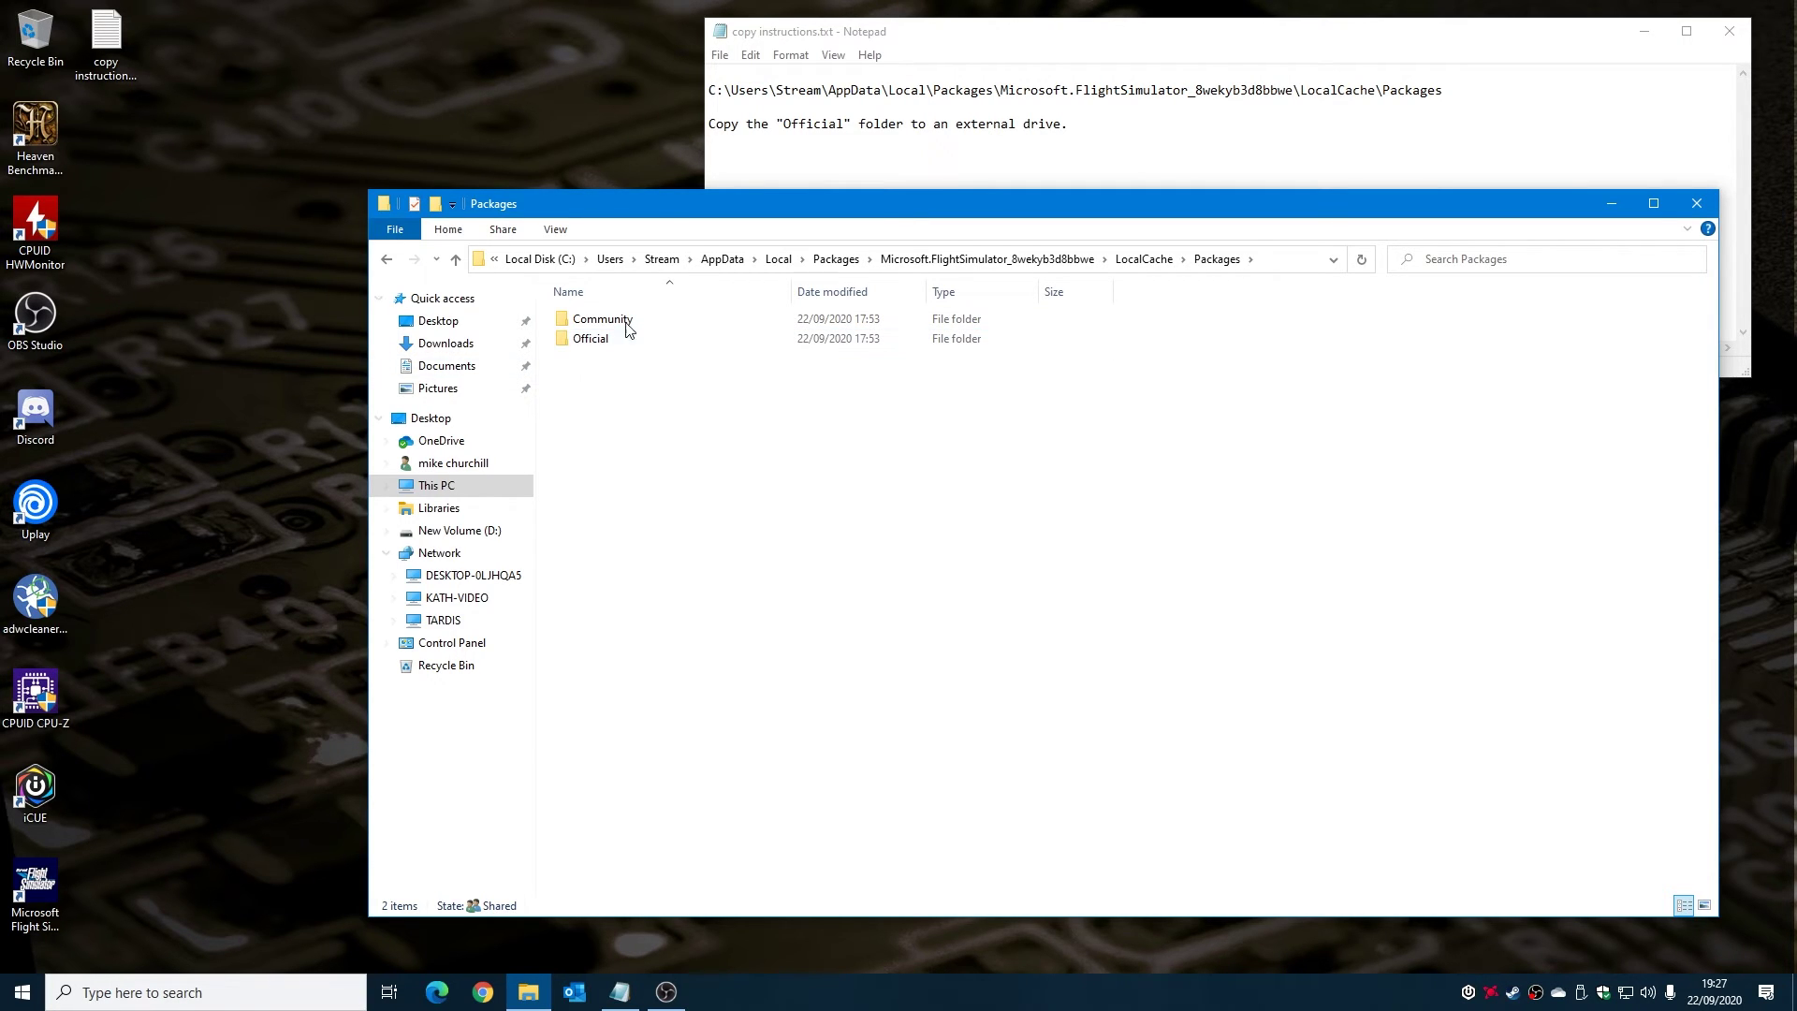
Step: Open a second Explorer window on New Volume (D:), snapped left beside Packages snapped right
{"action": "left_click_drag", "start_coordinate": [683, 214], "coordinate": [1217, 175]}
{"action": "right_click", "coordinate": [528, 982]}
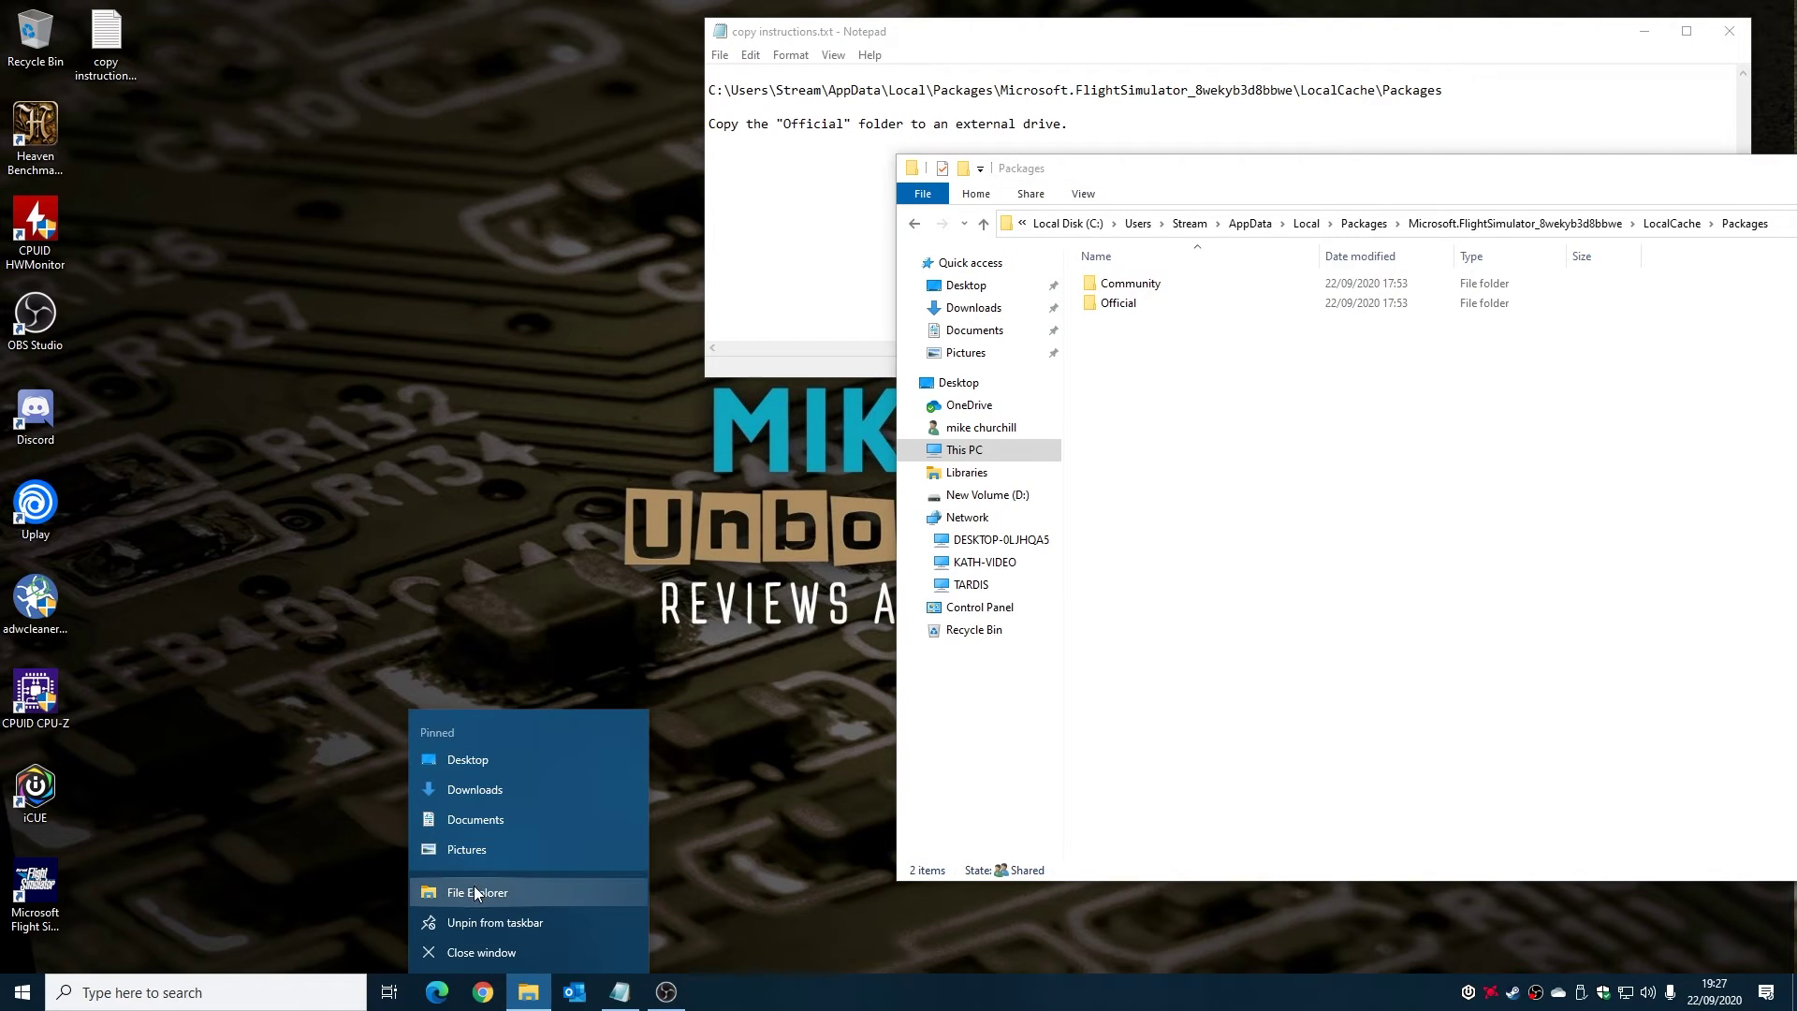
{"action": "left_click", "coordinate": [474, 891]}
{"action": "left_click_drag", "start_coordinate": [702, 32], "coordinate": [4, 271]}
{"action": "left_click", "coordinate": [1312, 393]}
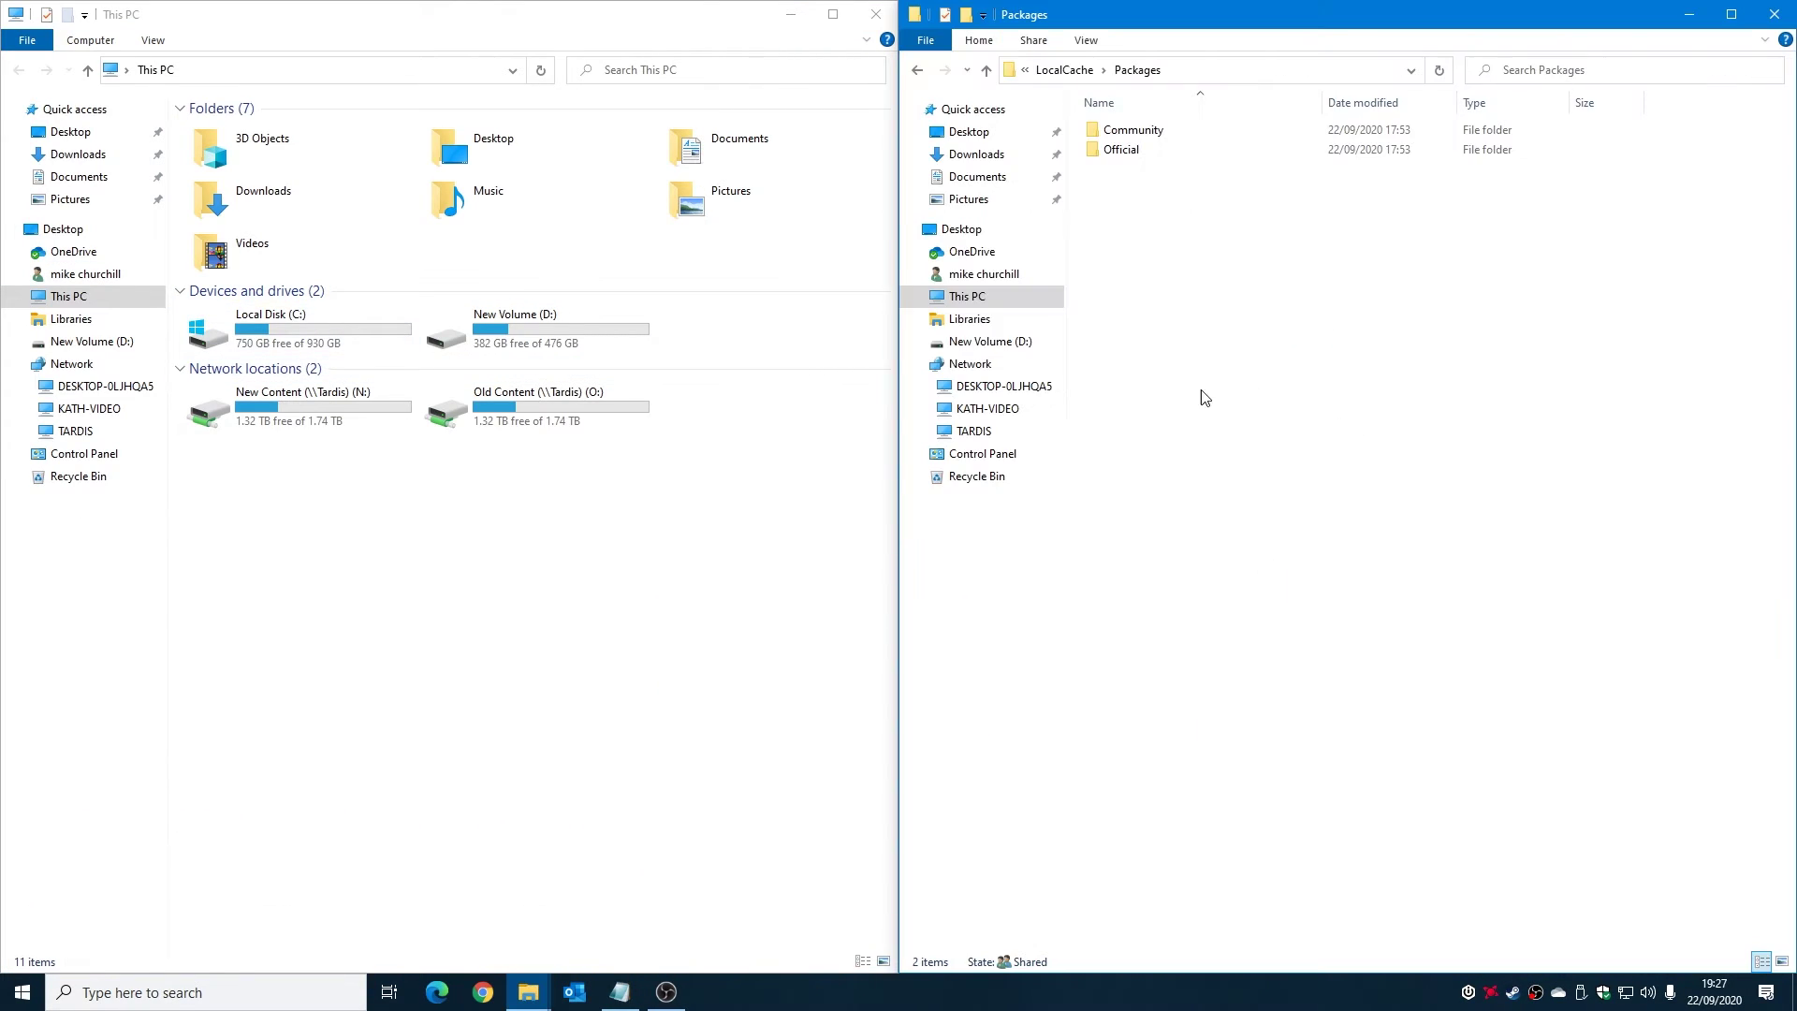
{"action": "double_click", "coordinate": [433, 339]}
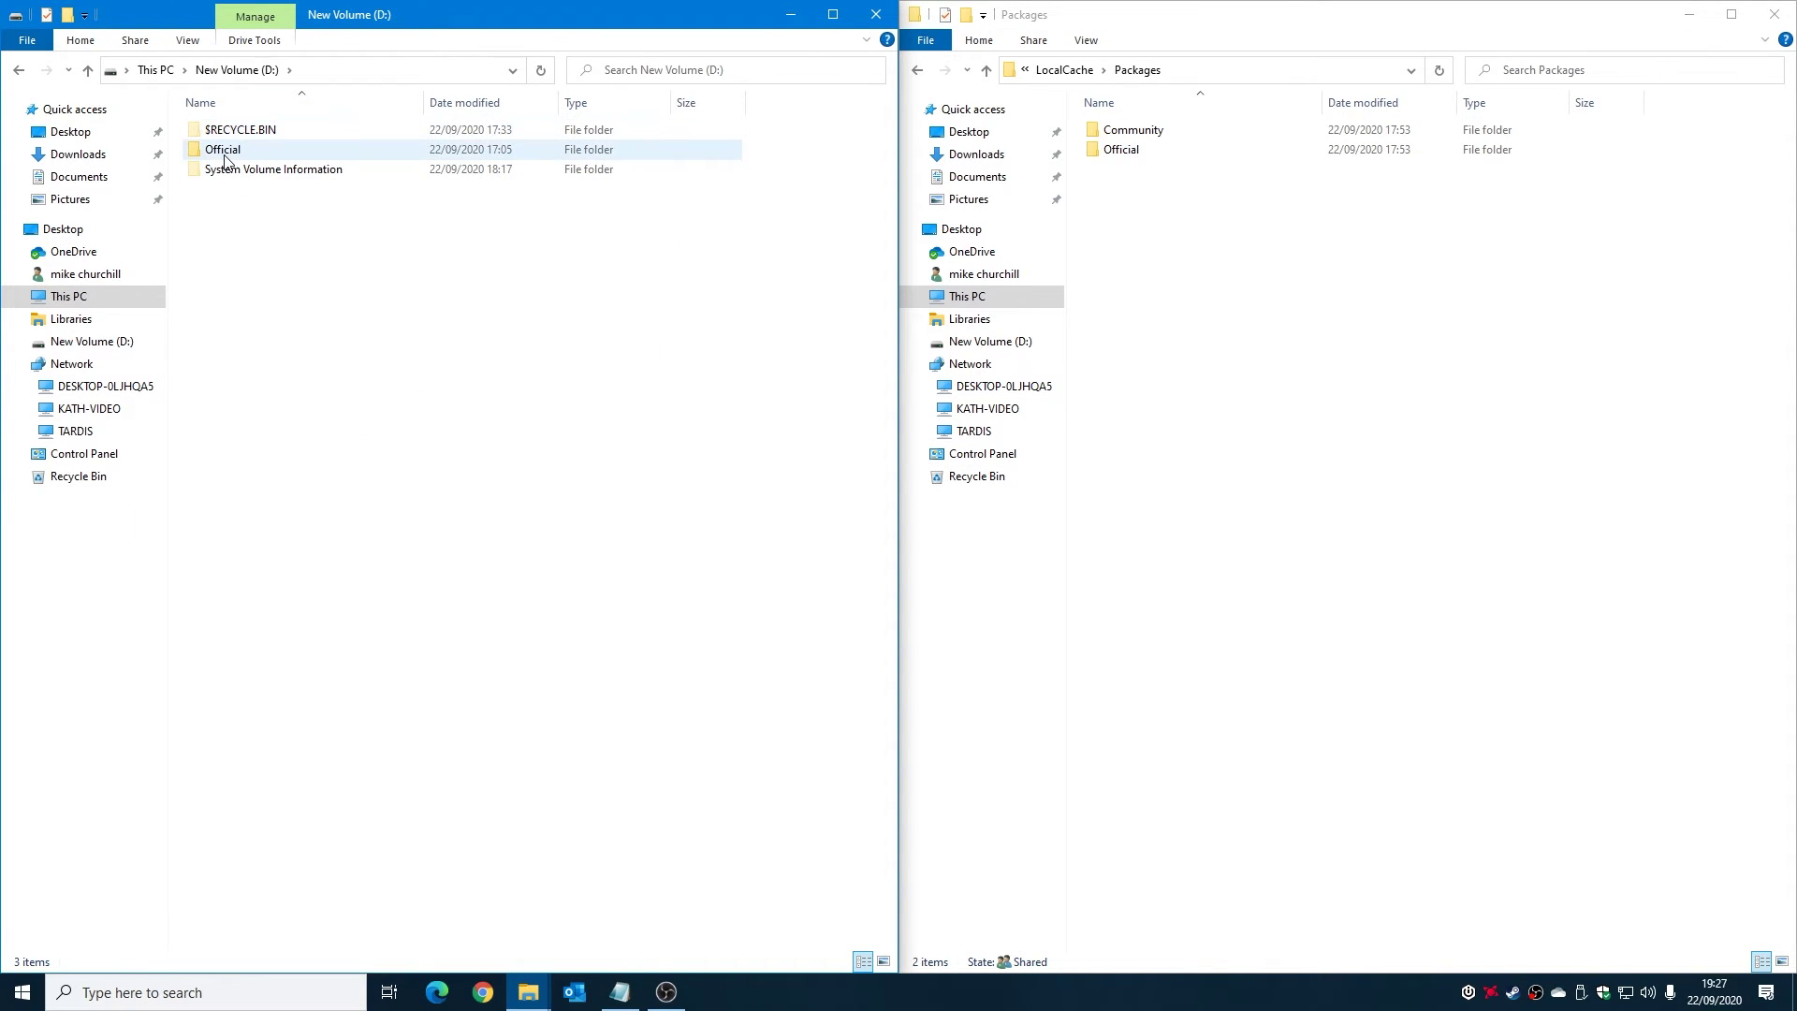
Step: Copy the Official folder from drive D: and paste it into the Packages folder
{"action": "right_click", "coordinate": [225, 155]}
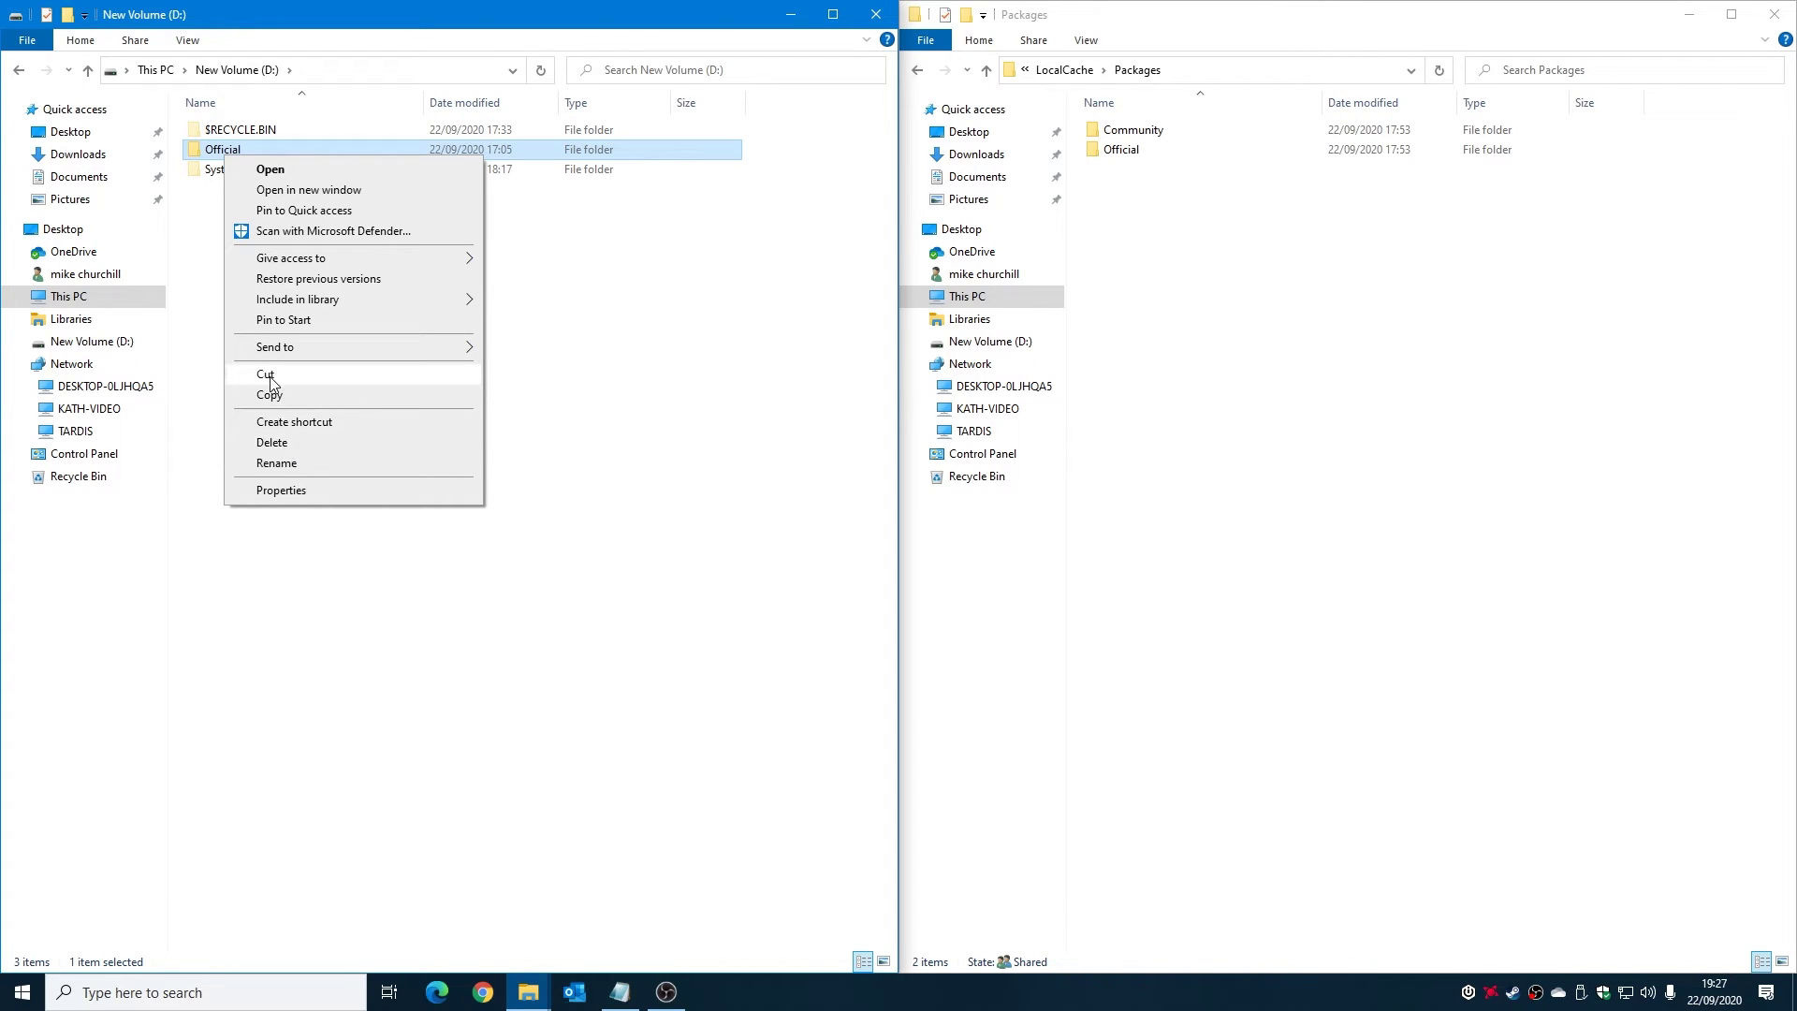
{"action": "left_click", "coordinate": [269, 395]}
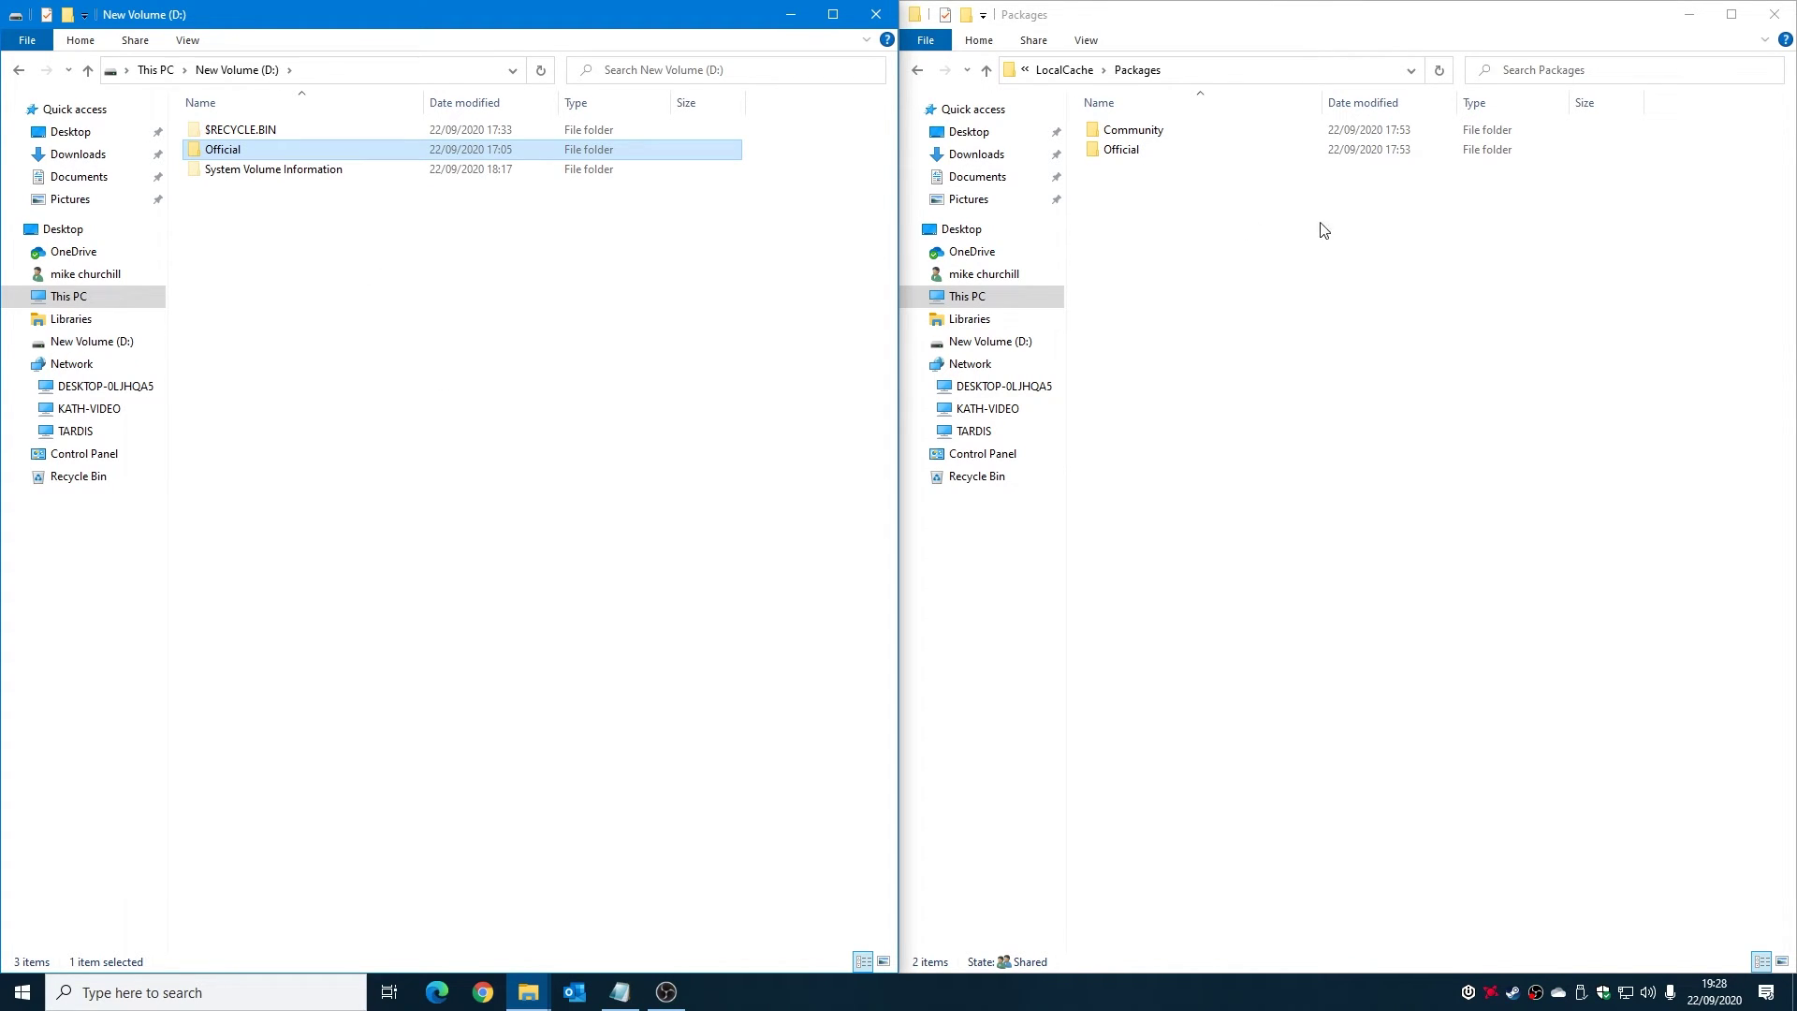
{"action": "left_click", "coordinate": [1262, 260]}
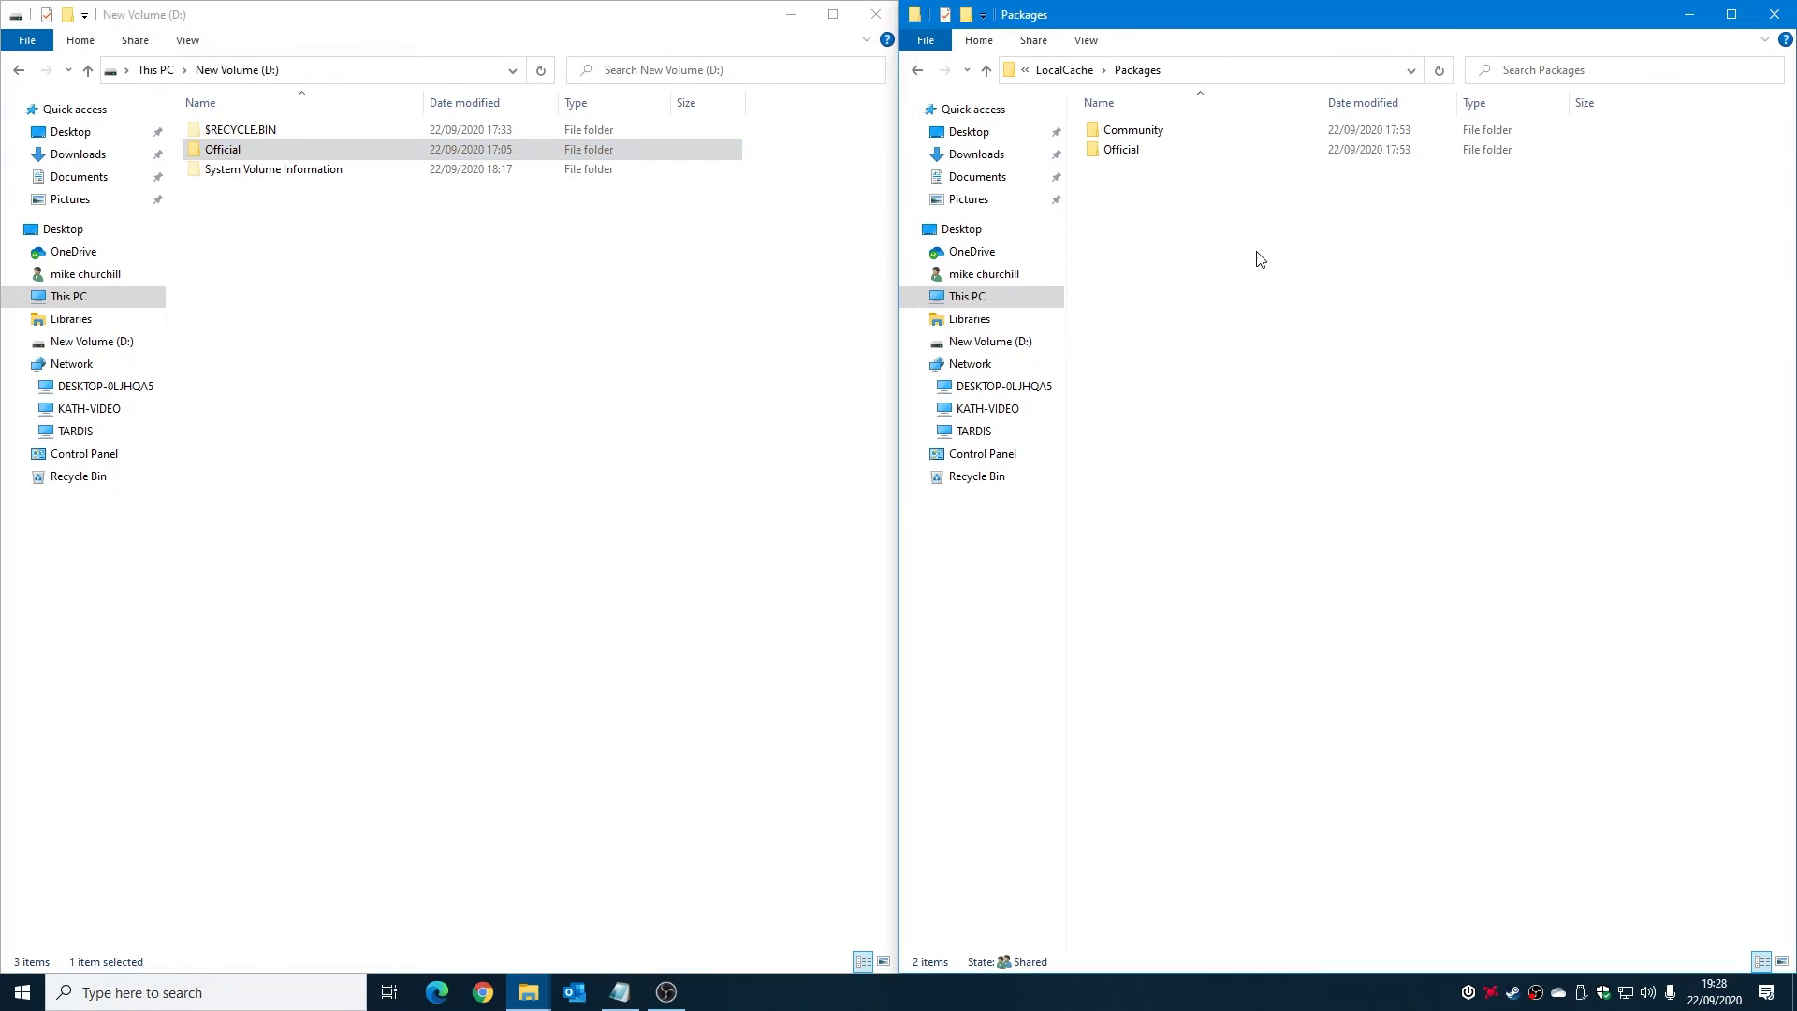
{"action": "right_click", "coordinate": [1167, 267]}
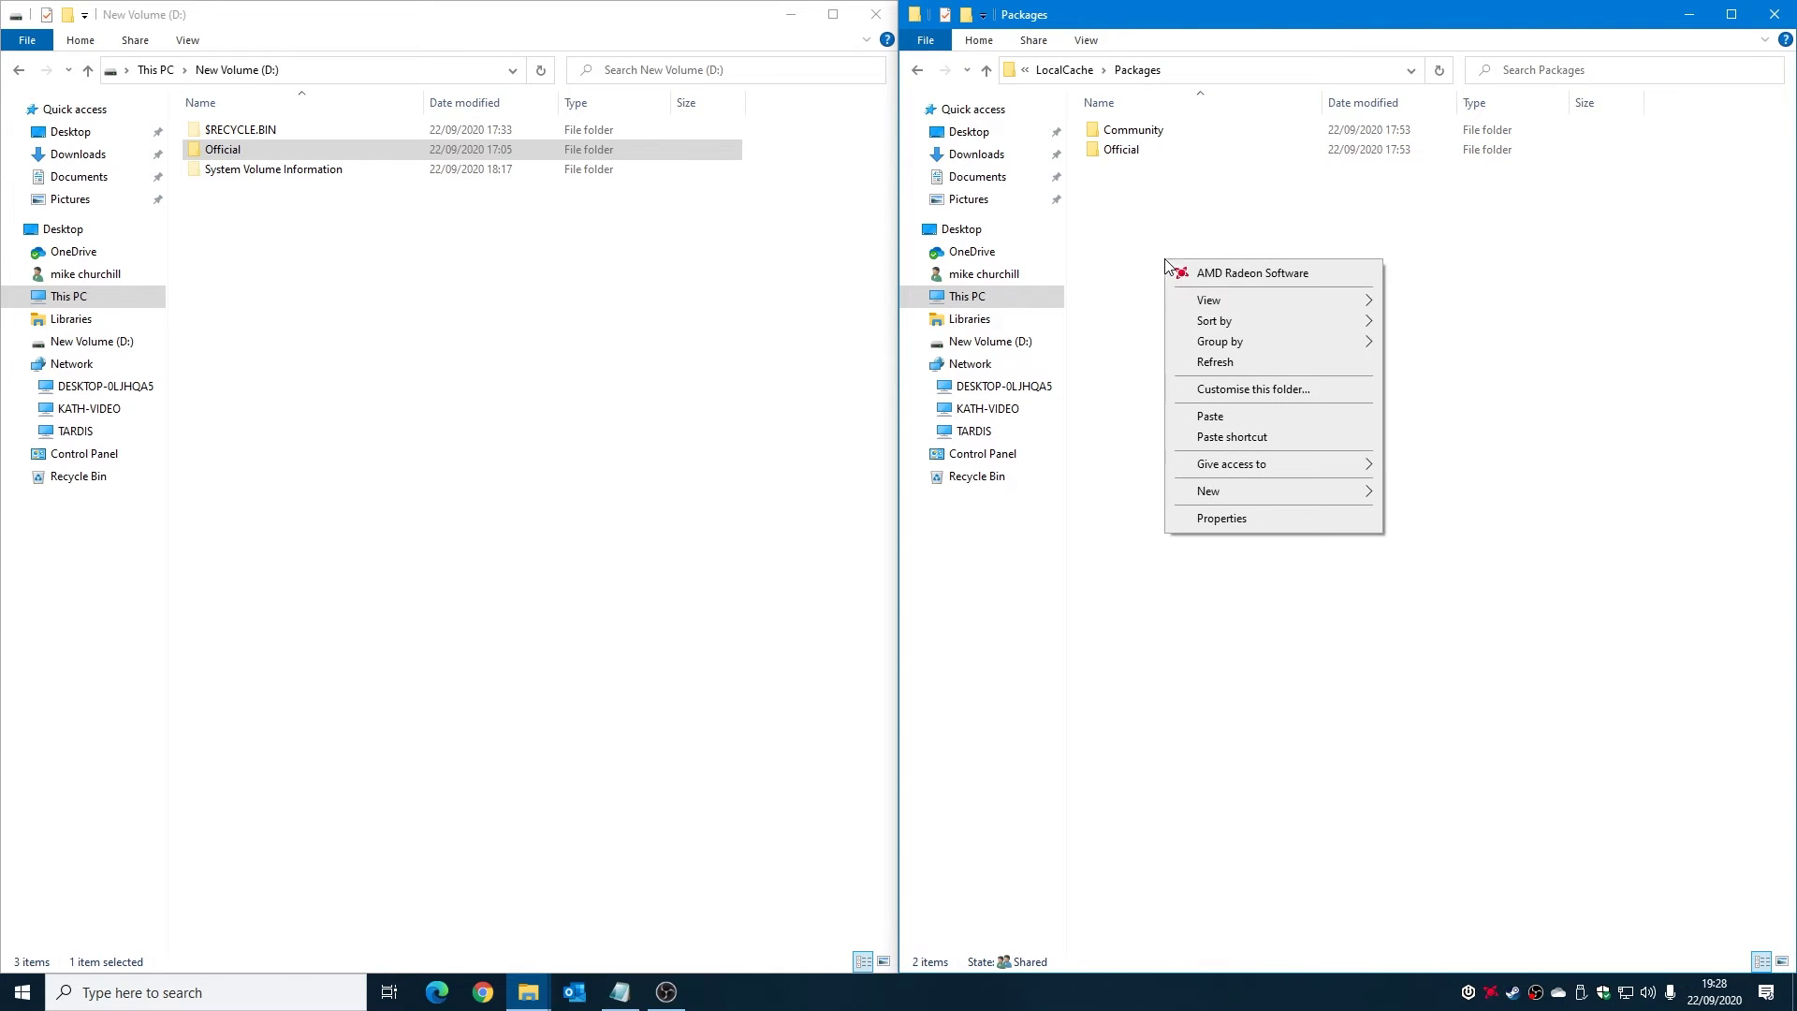
{"action": "left_click", "coordinate": [1207, 416]}
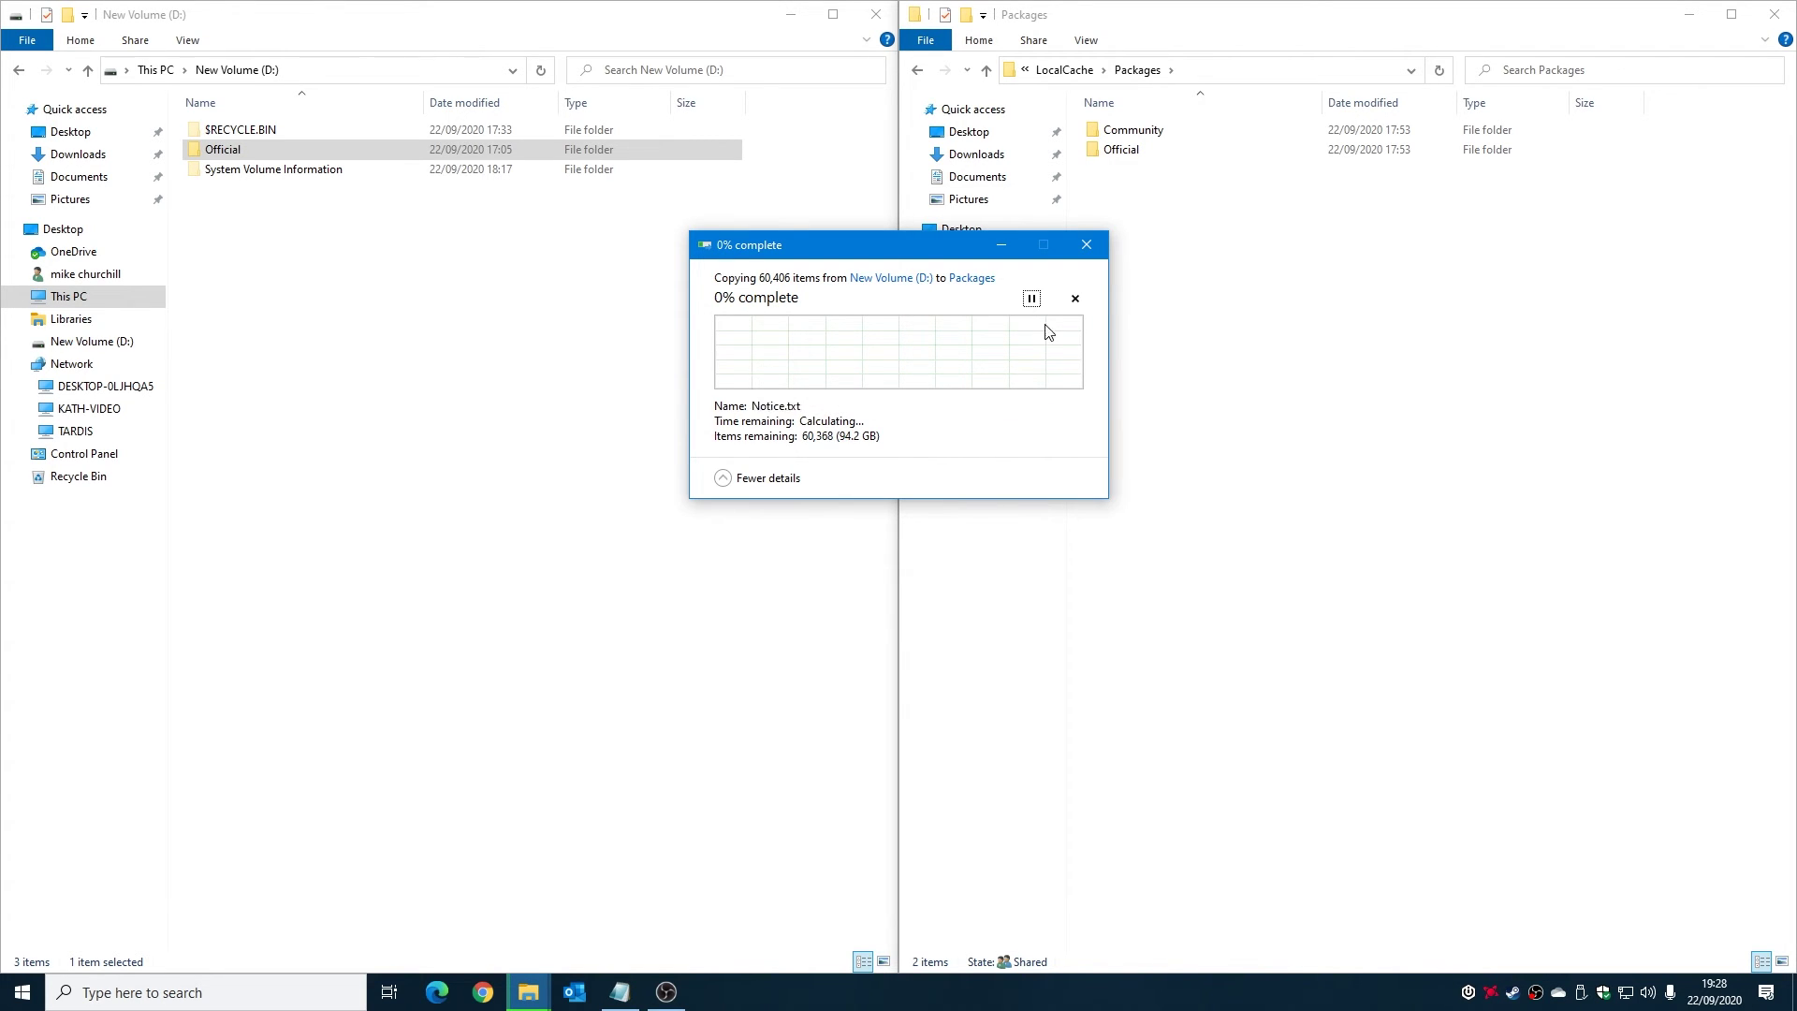
Step: Cancel the 94.2 GB copy, open Official in Packages, then close both Explorer windows
{"action": "left_click", "coordinate": [1075, 299]}
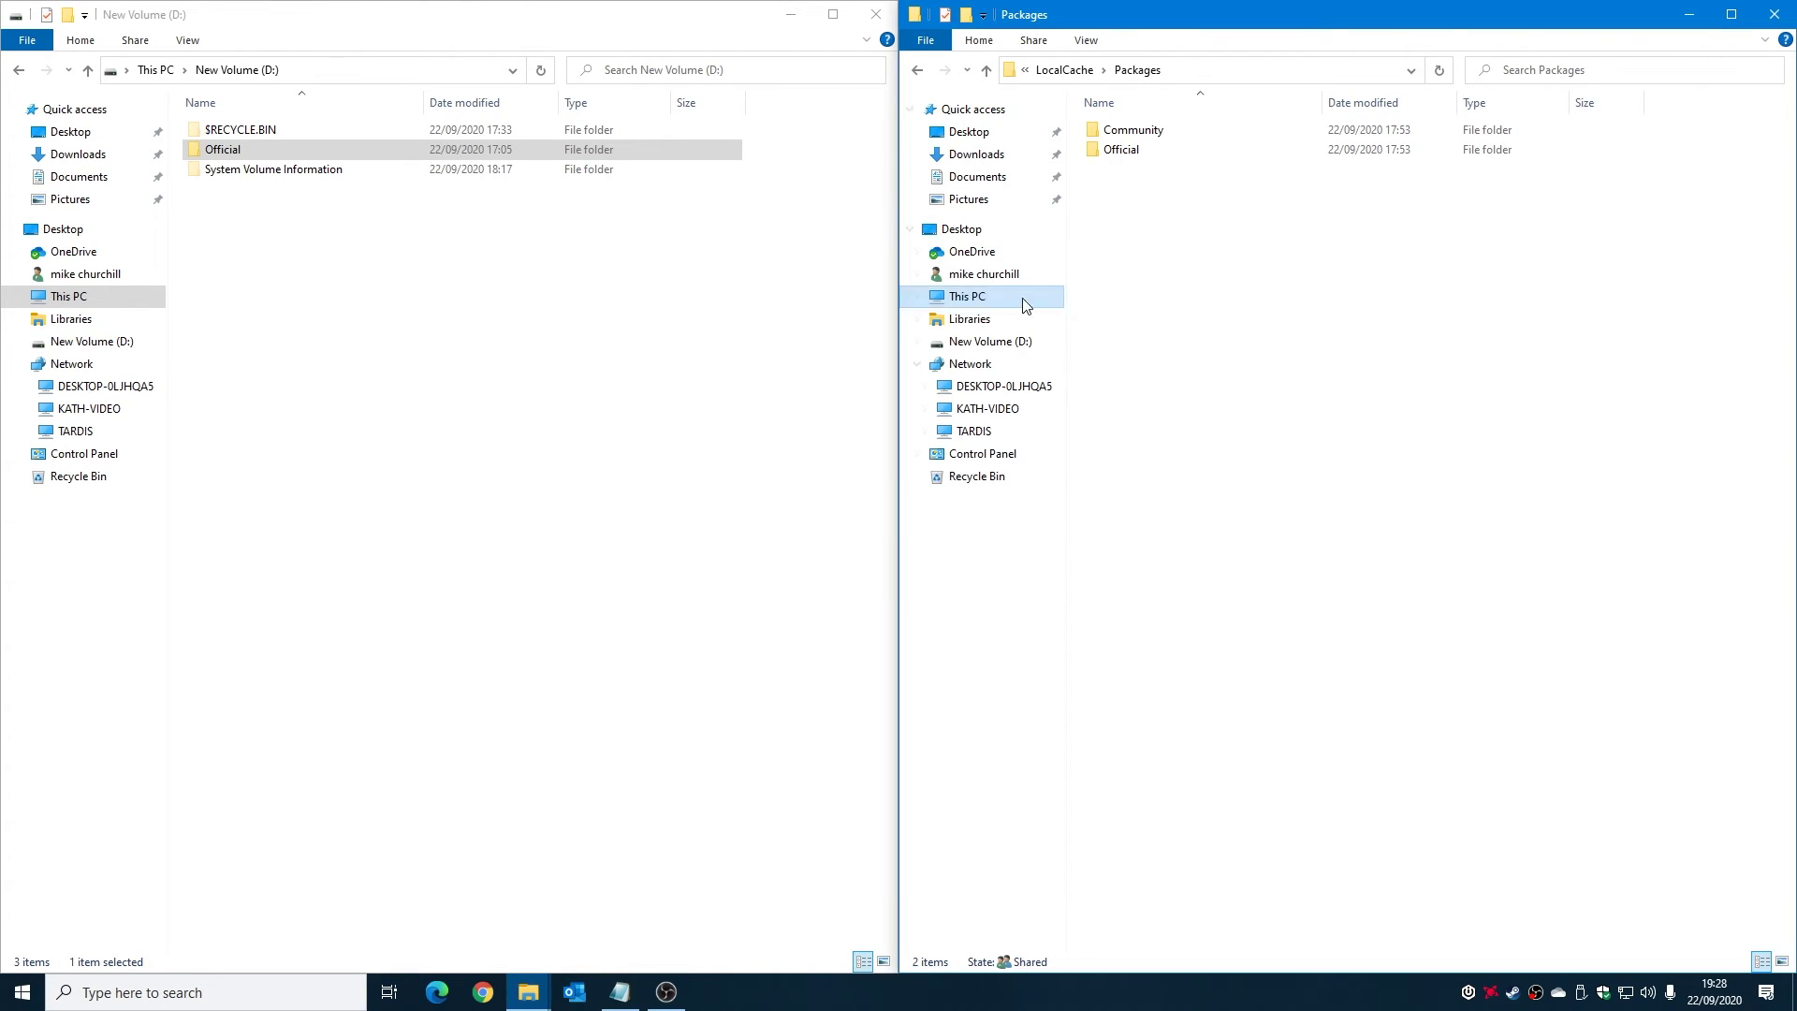
{"action": "left_click", "coordinate": [1102, 152]}
{"action": "double_click", "coordinate": [1103, 153]}
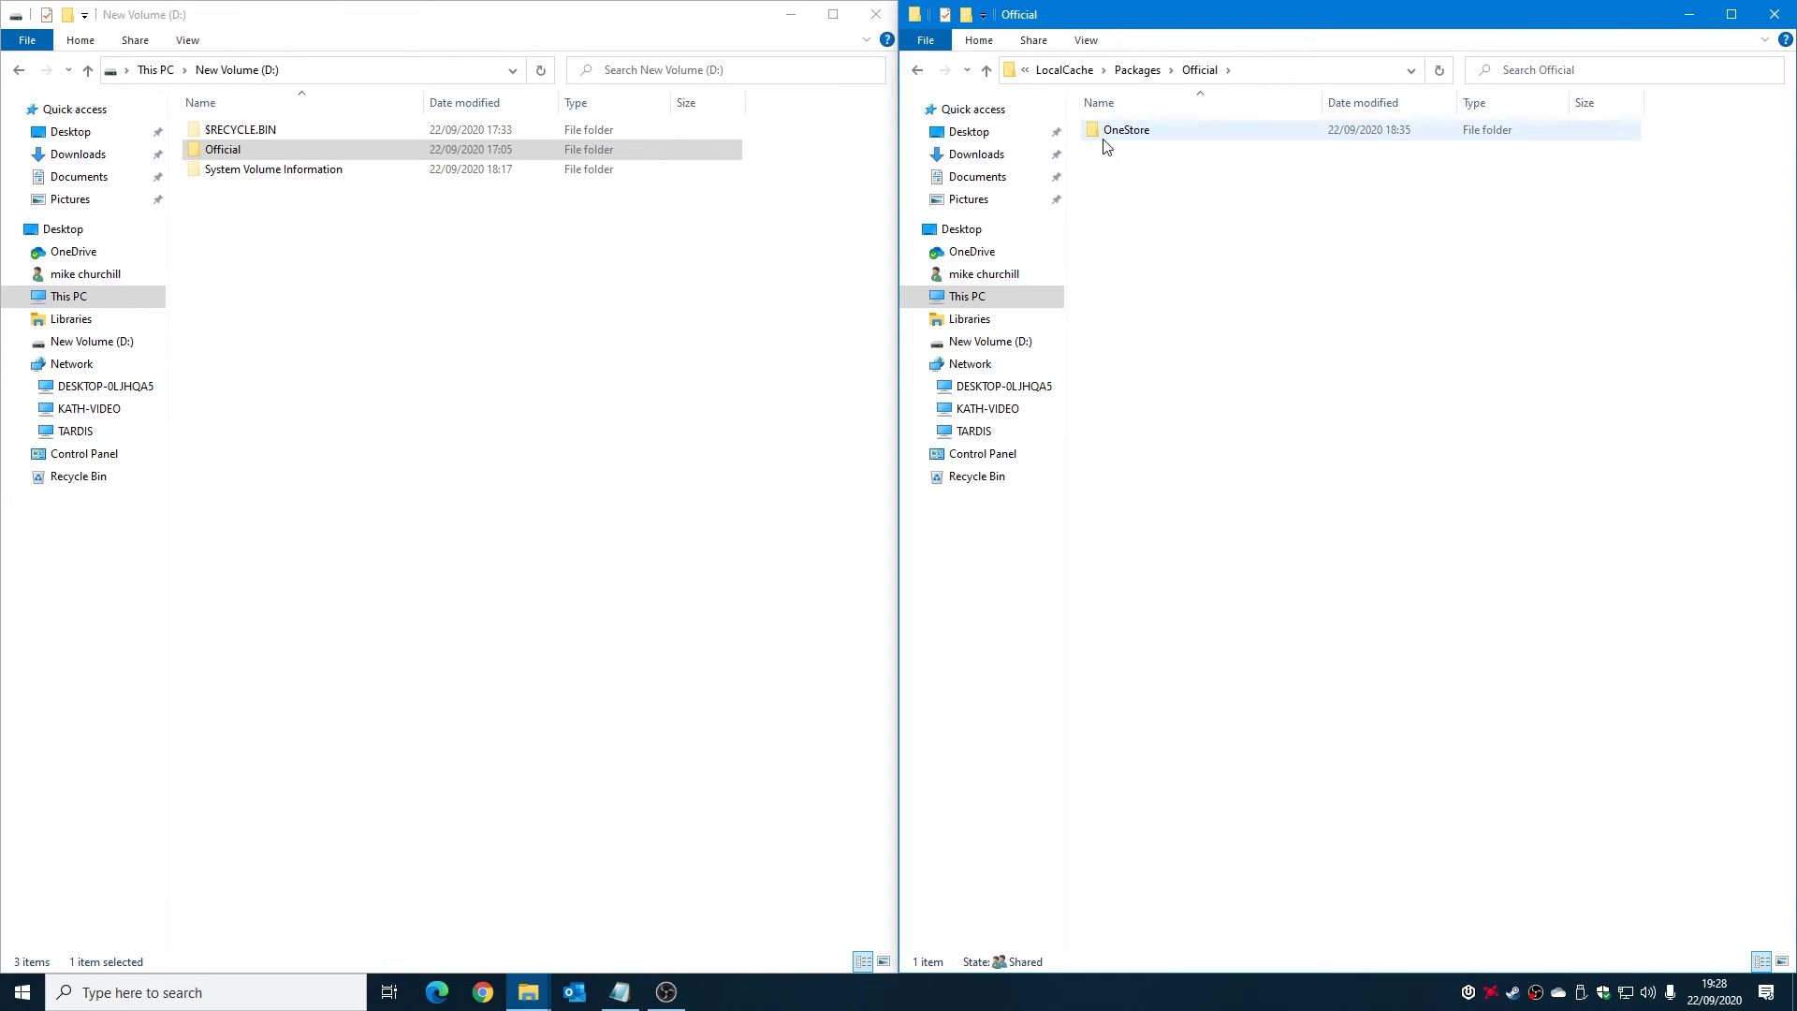
{"action": "left_click", "coordinate": [1776, 12]}
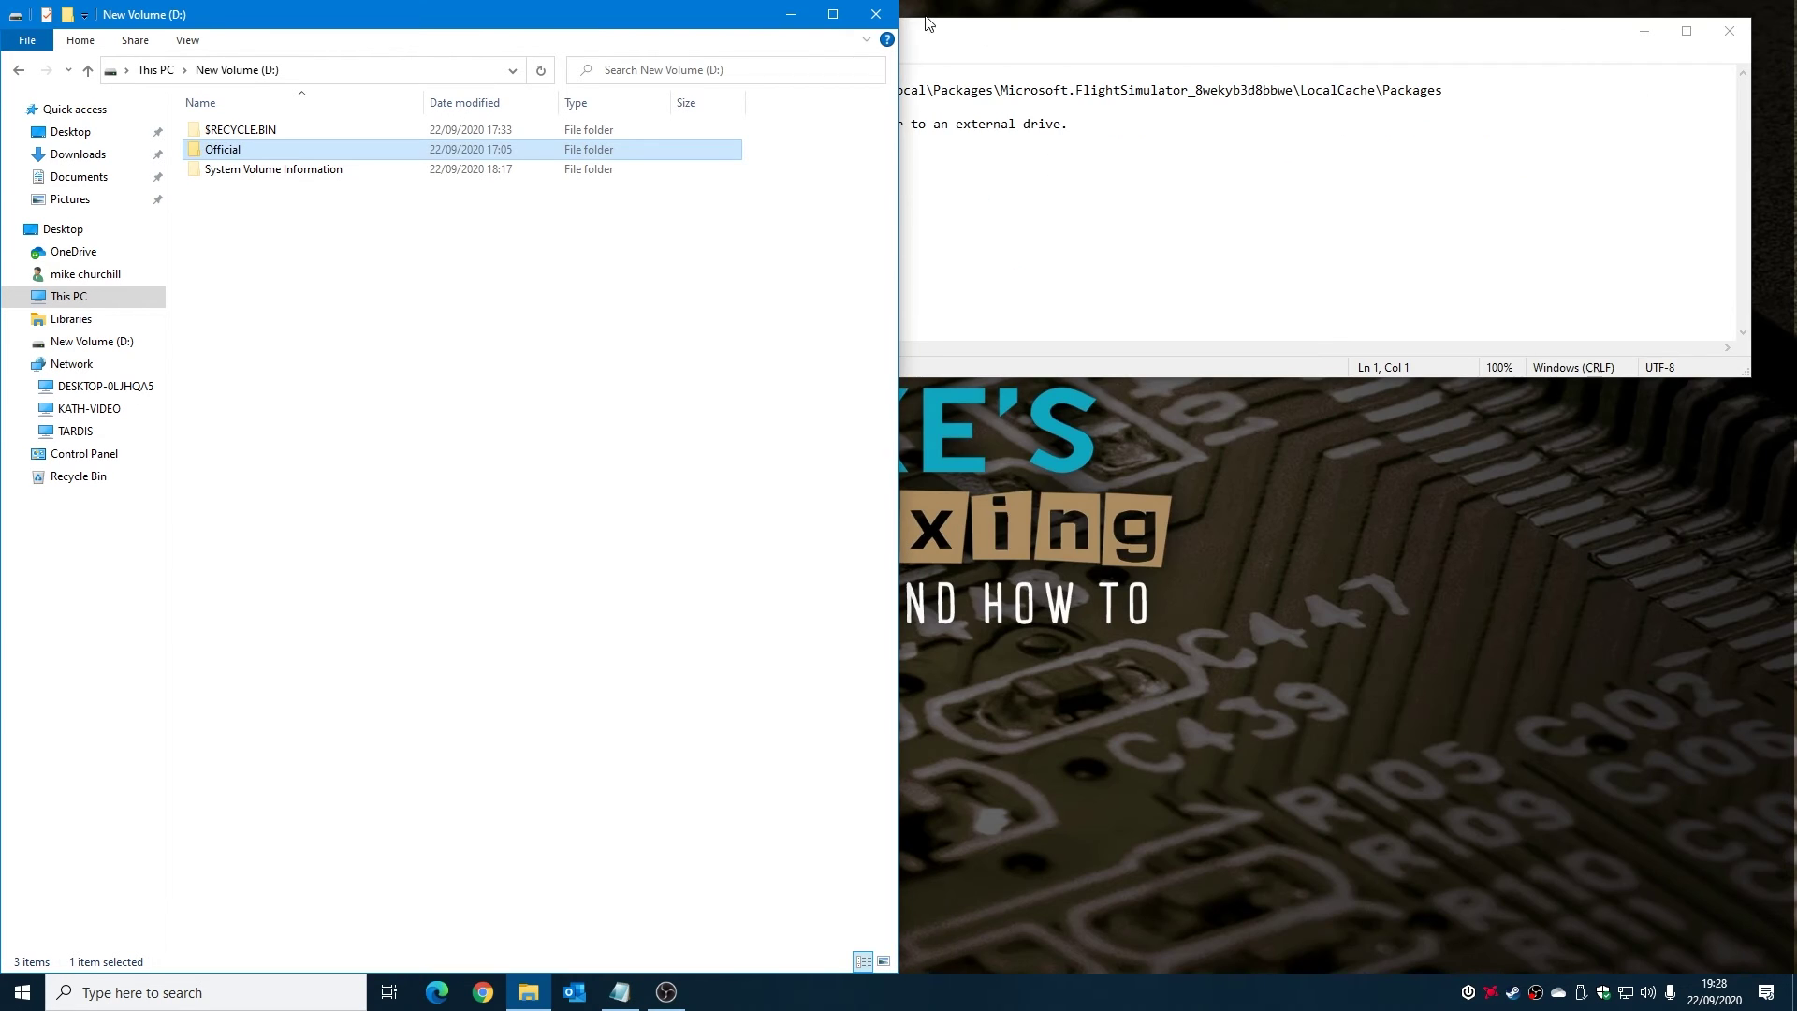
{"action": "left_click", "coordinate": [875, 15]}
Step: Close the Notepad window holding the copy instructions
{"action": "left_click", "coordinate": [1727, 33]}
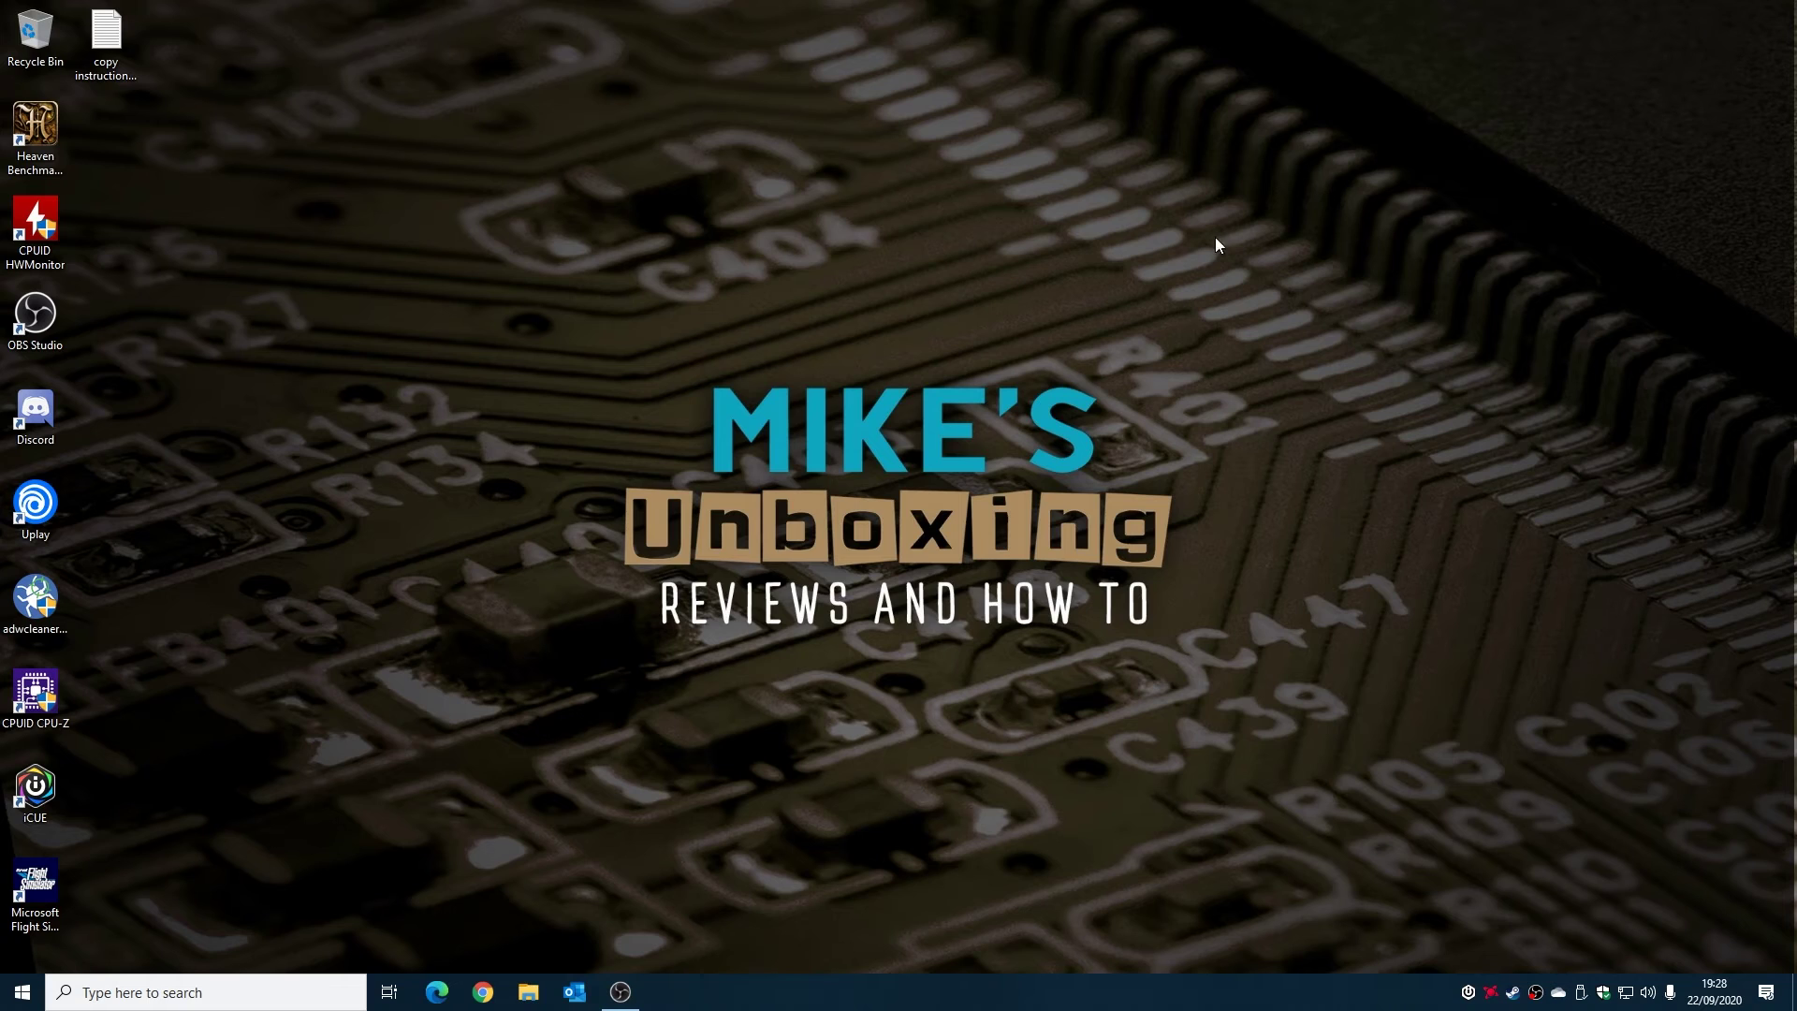